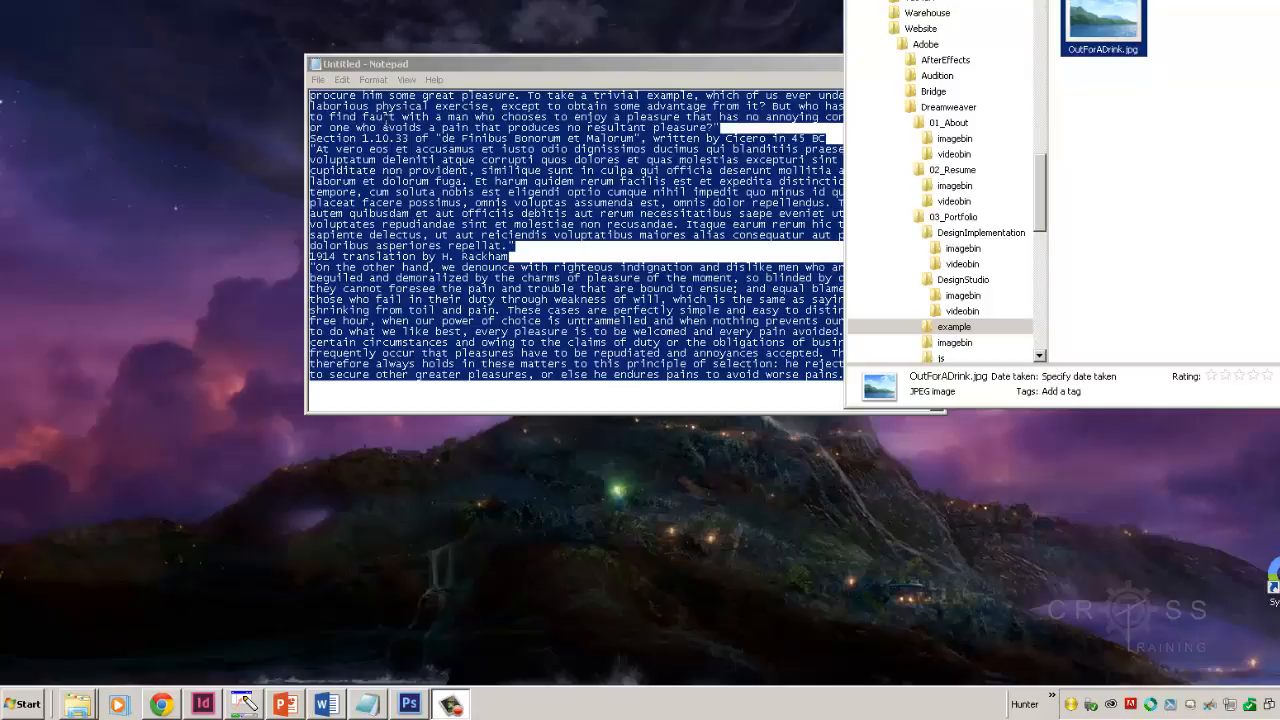
Step: Check the combined size of all files and folders inside the Website\Adobe\Dreamweaver folder
click(922, 31)
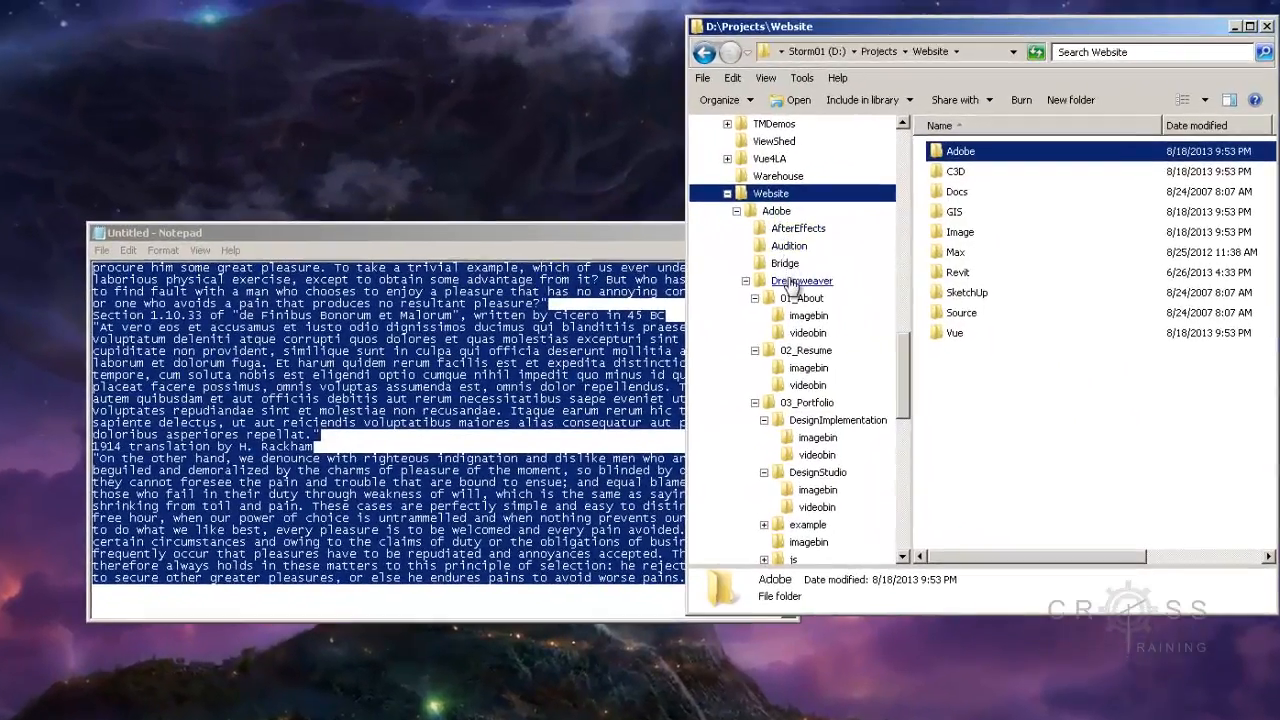
click(792, 282)
drag(1095, 431, 958, 150)
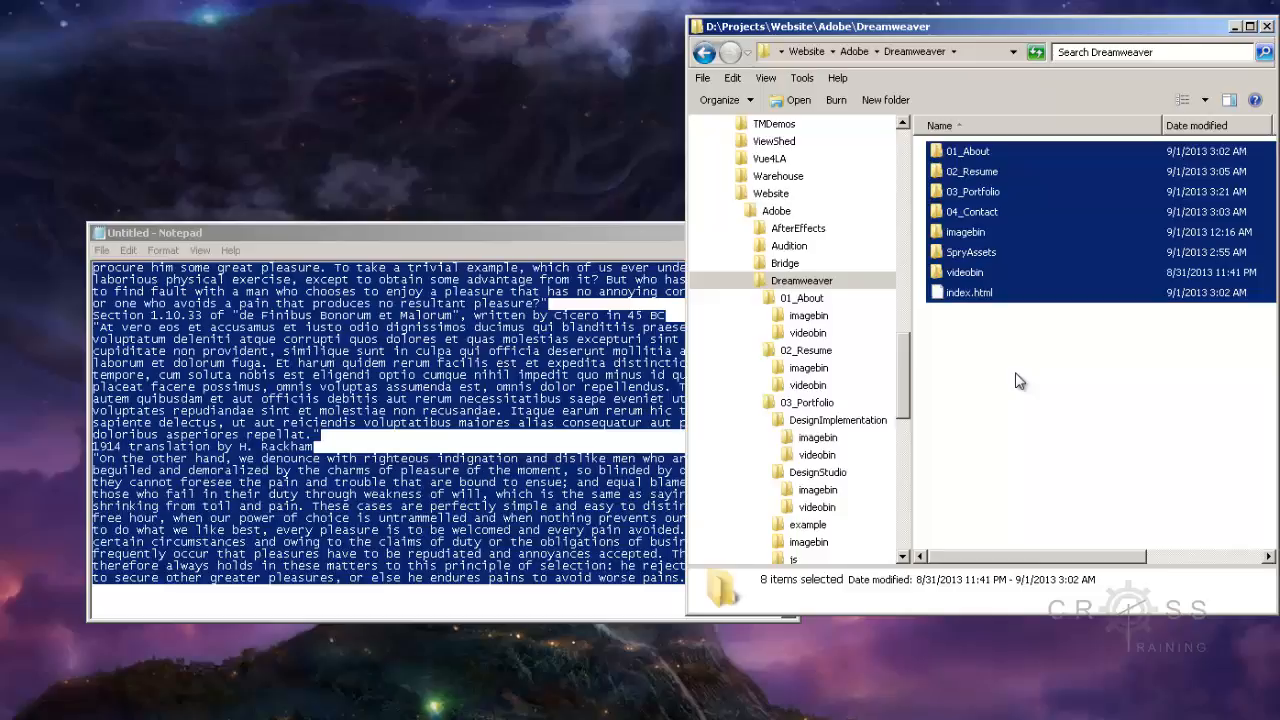
right_click(968, 252)
click(928, 551)
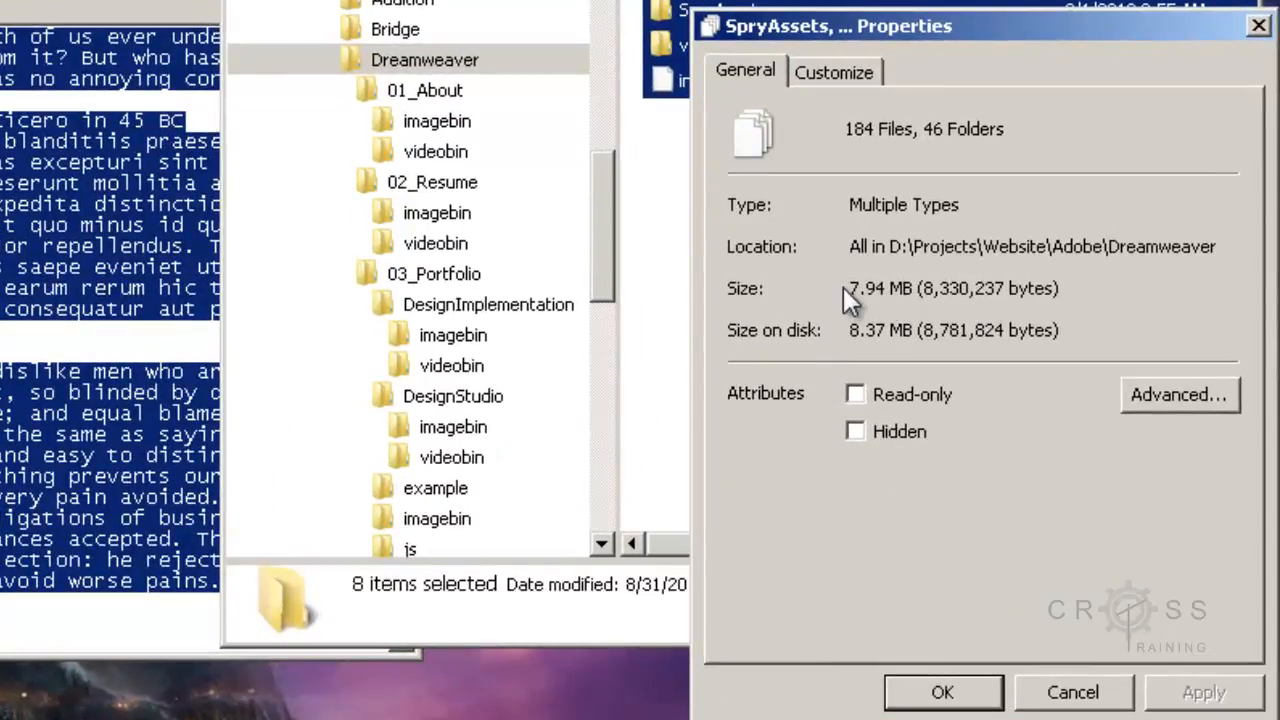
drag(849, 288, 1077, 330)
click(1112, 298)
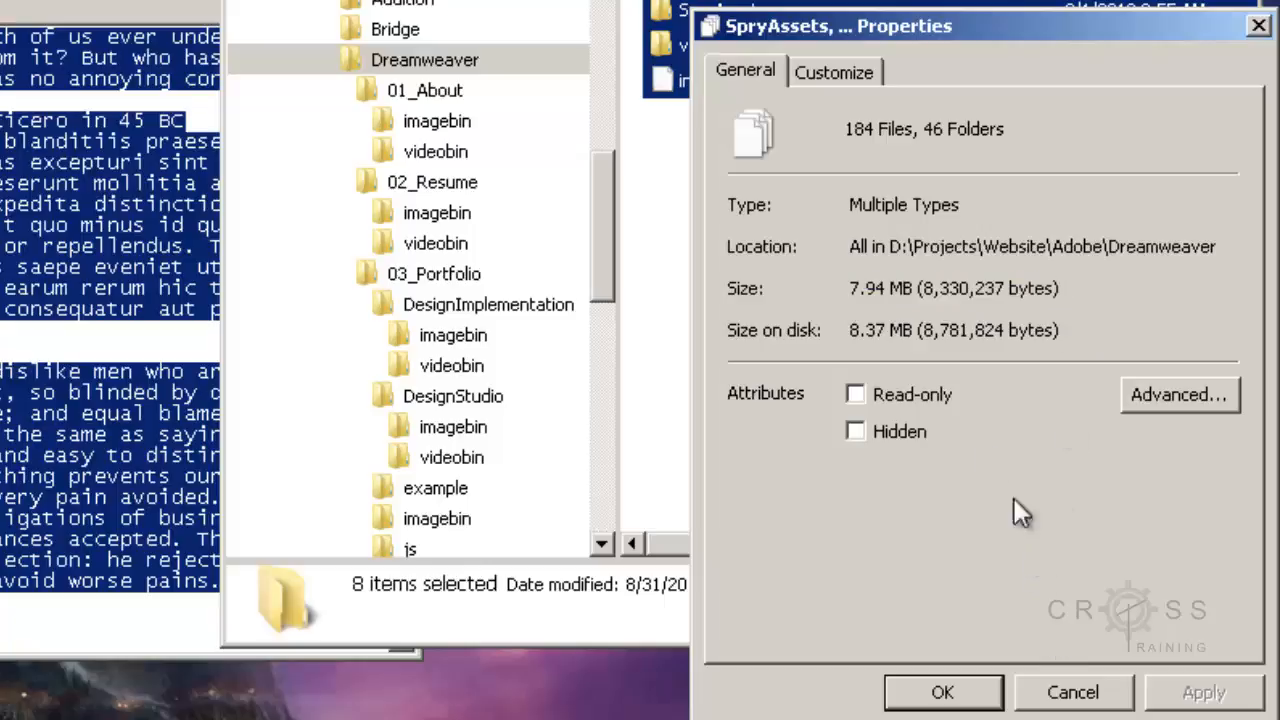
click(1075, 690)
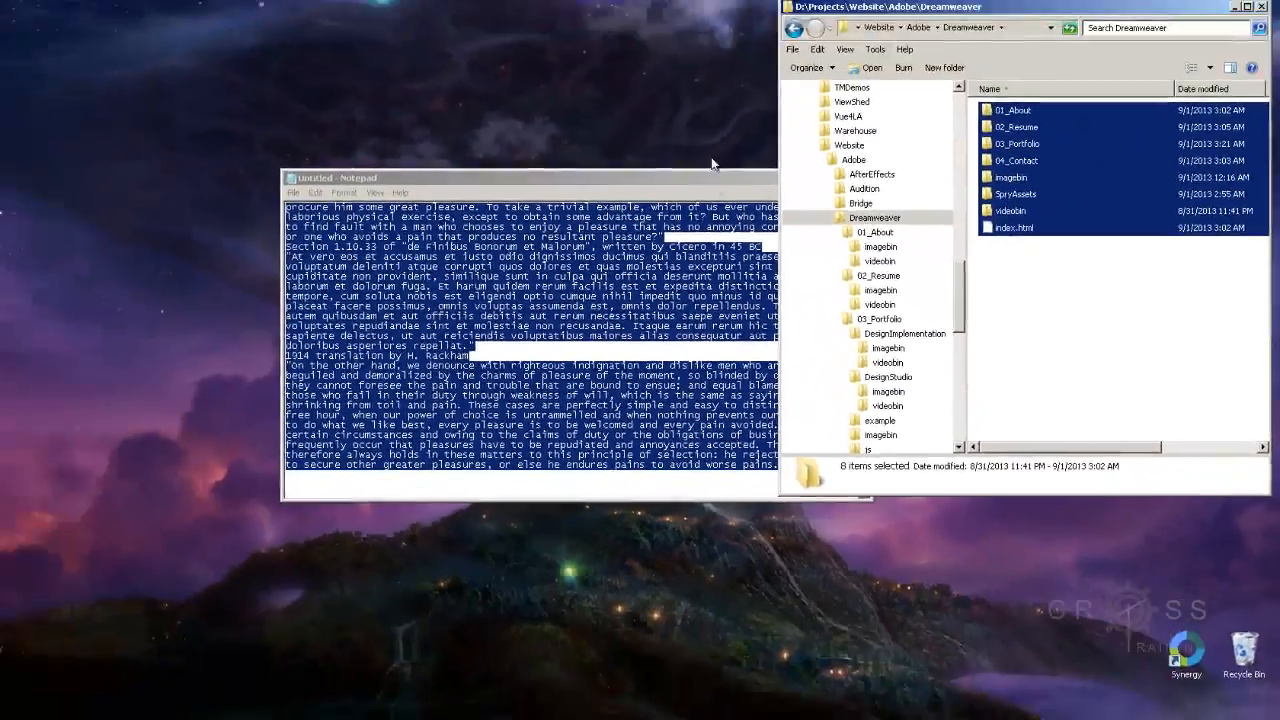
Step: Close the untitled Notepad document without saving its changes
drag(753, 177, 682, 176)
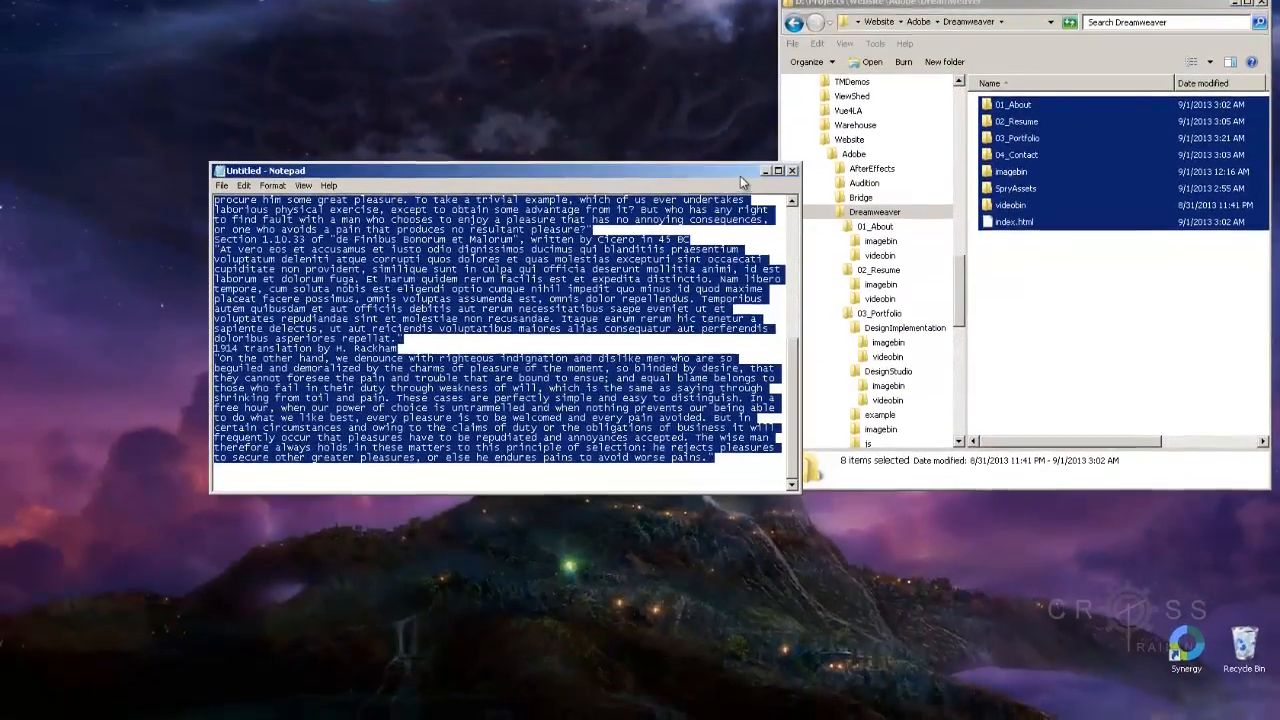
click(791, 159)
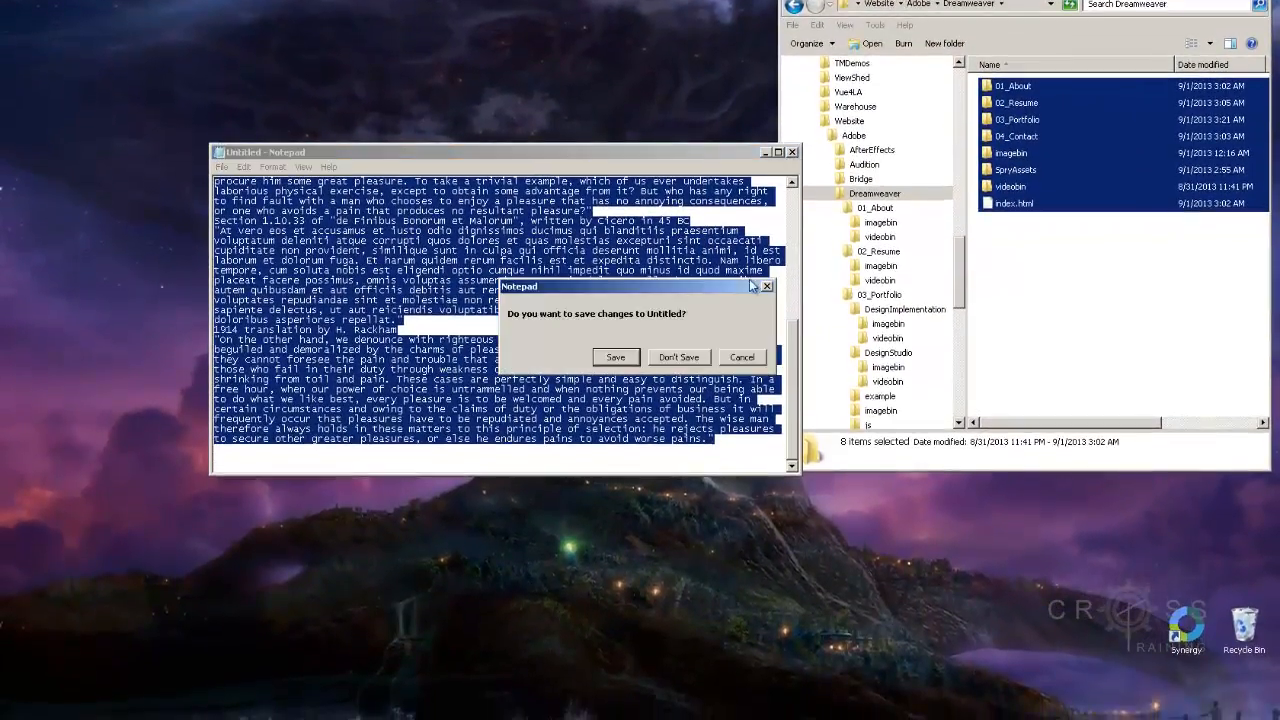
click(689, 368)
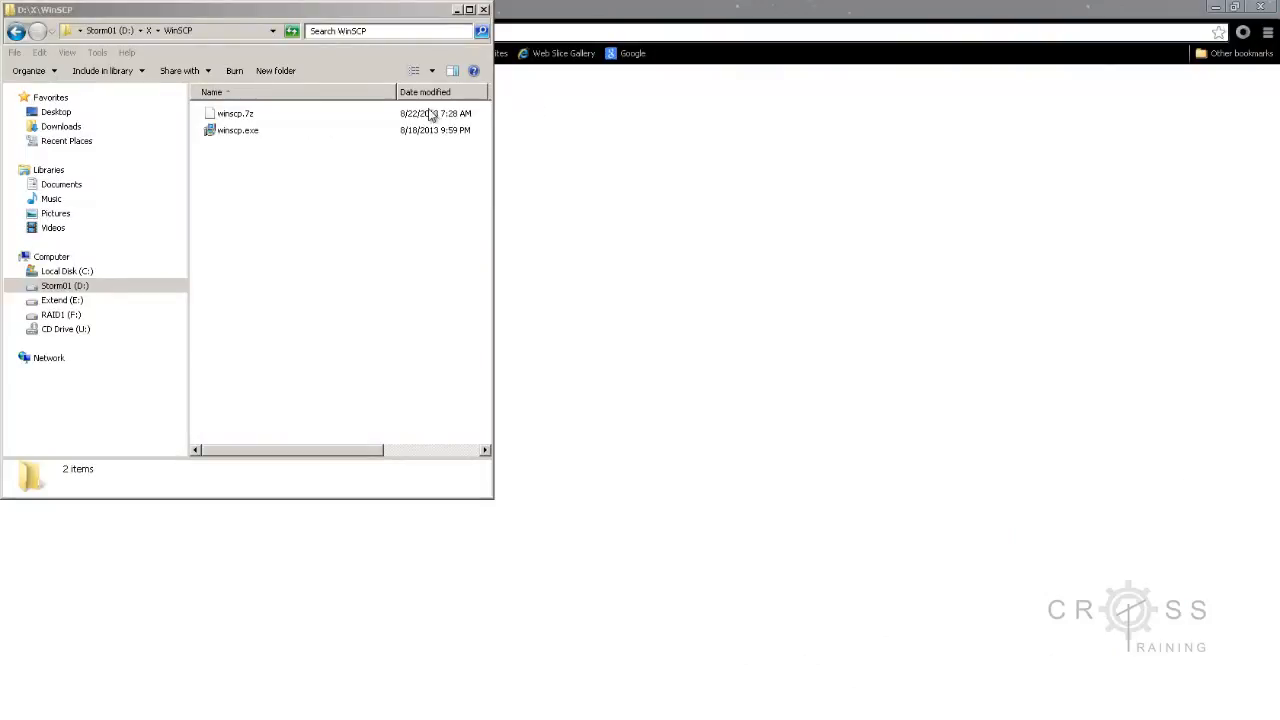
Step: Run winscp.exe from the WinSCP folder and proceed through the setup wizard with the typical installation
click(238, 132)
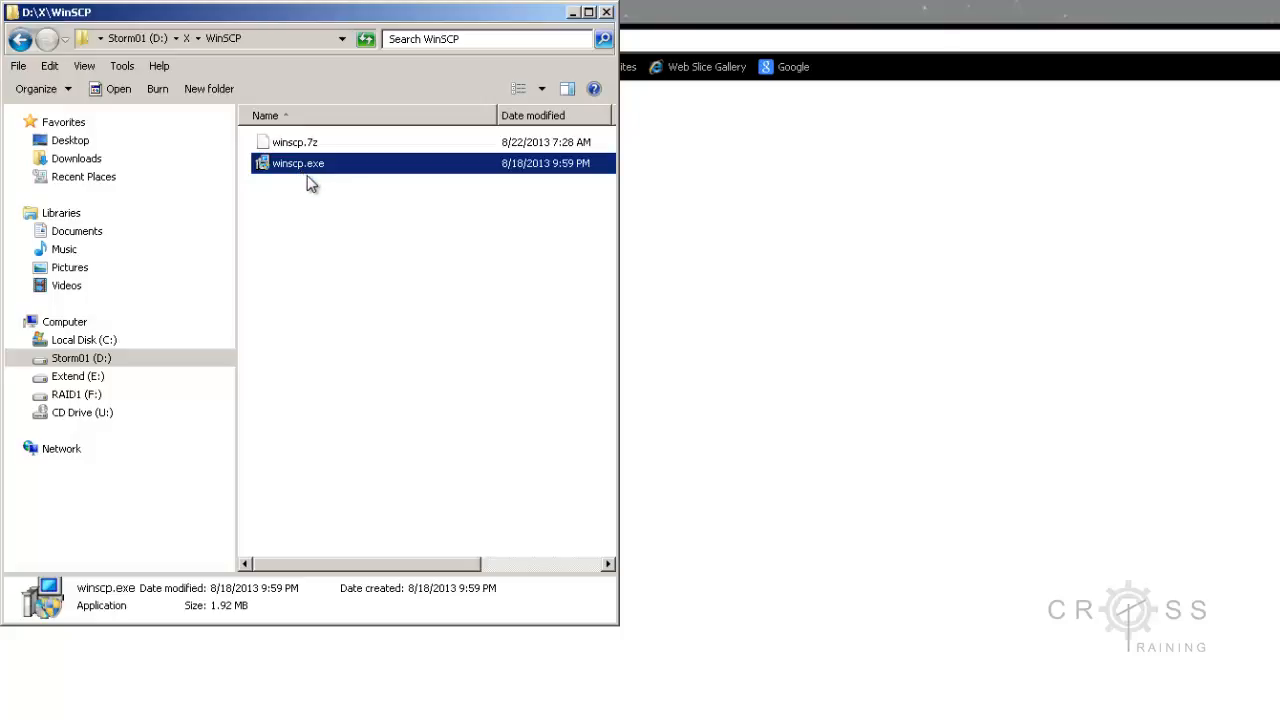
mouse_move(310, 175)
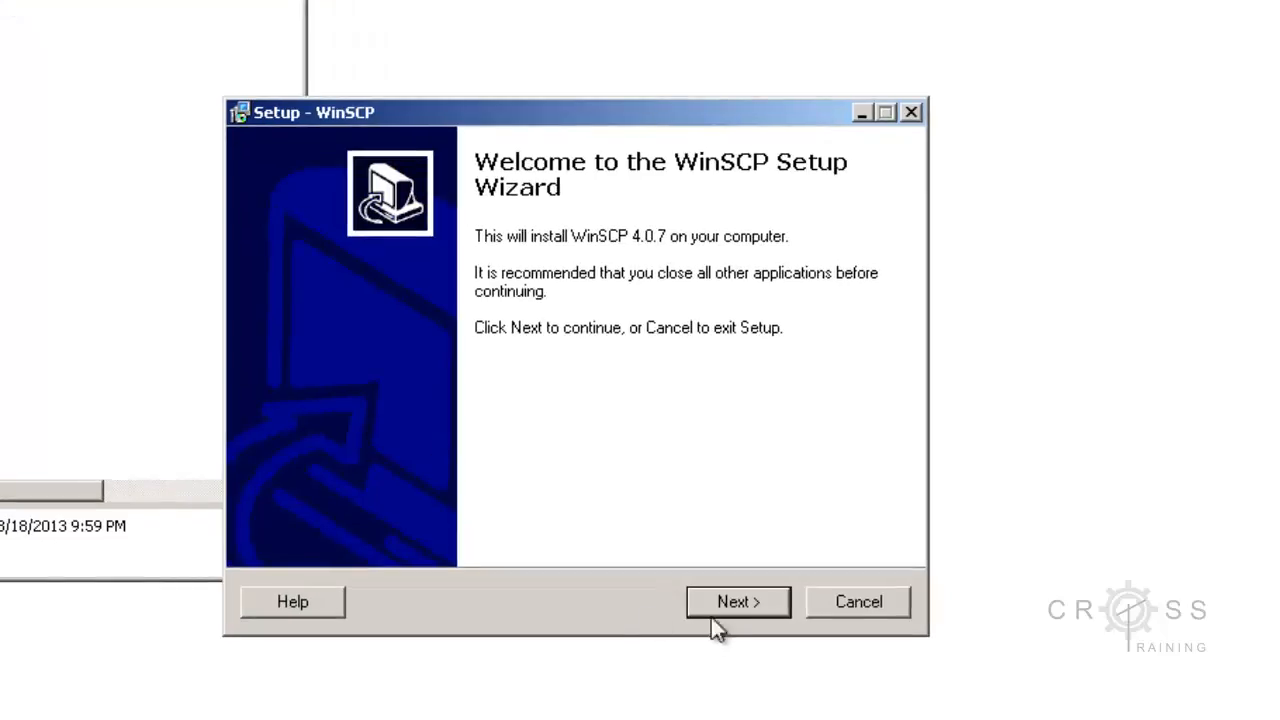
click(725, 600)
click(725, 599)
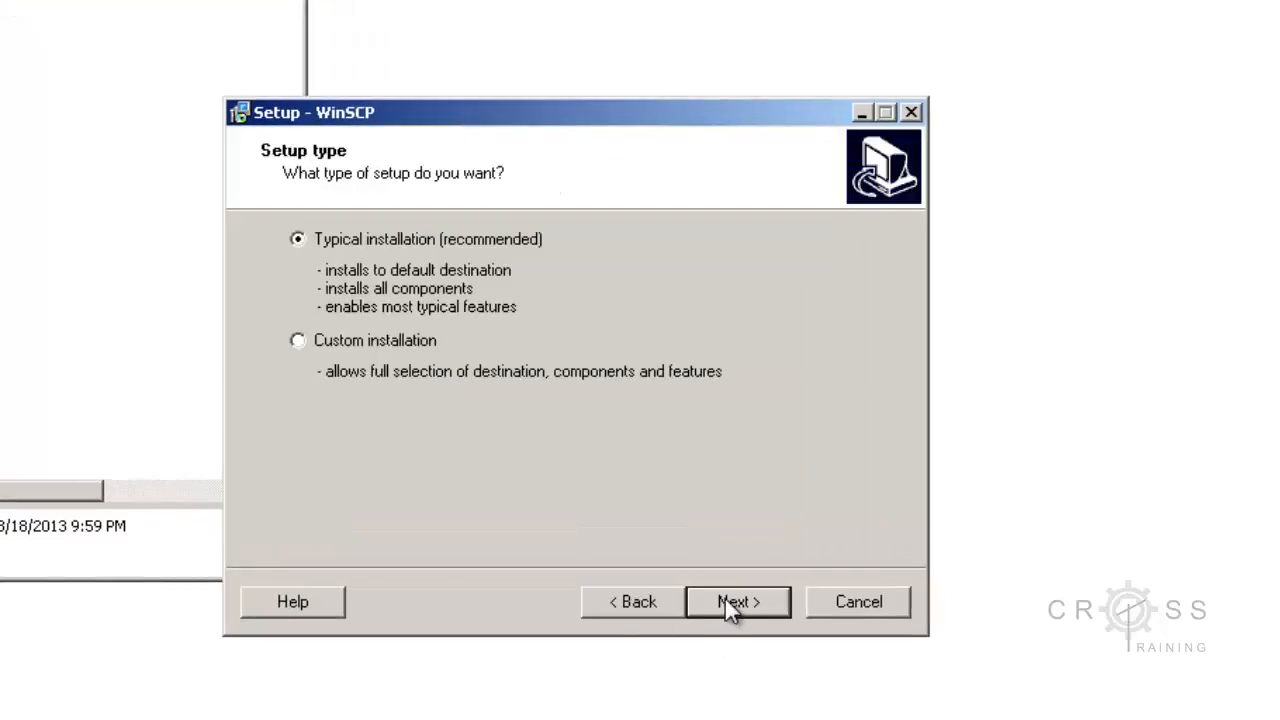
click(725, 599)
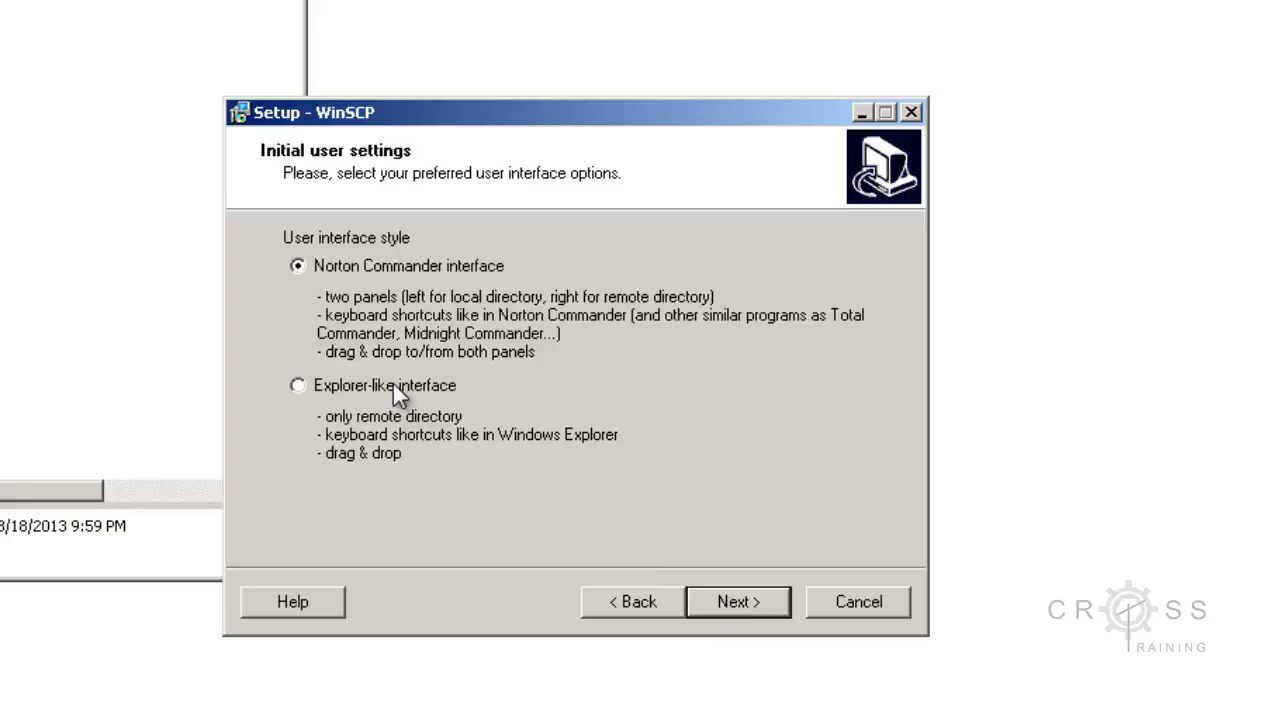
Step: Choose the Explorer-like interface, install WinSCP, and finish the setup with the program launching
click(393, 384)
click(738, 604)
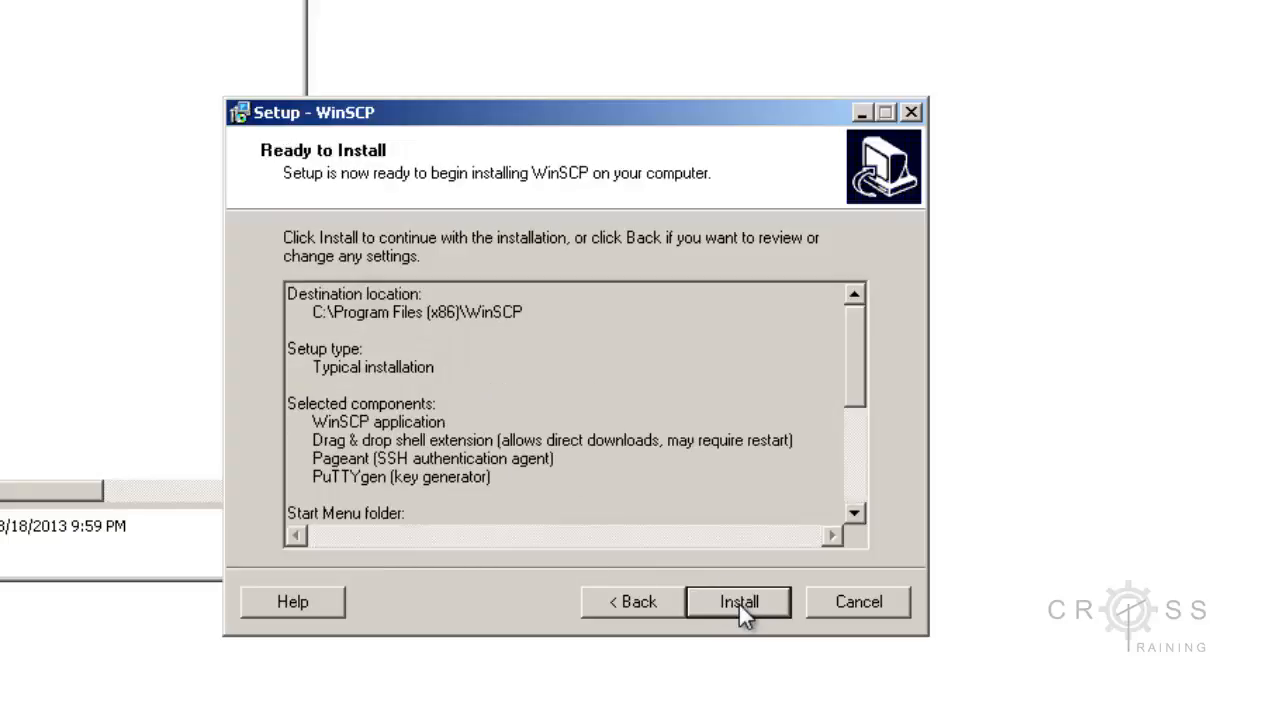
click(739, 604)
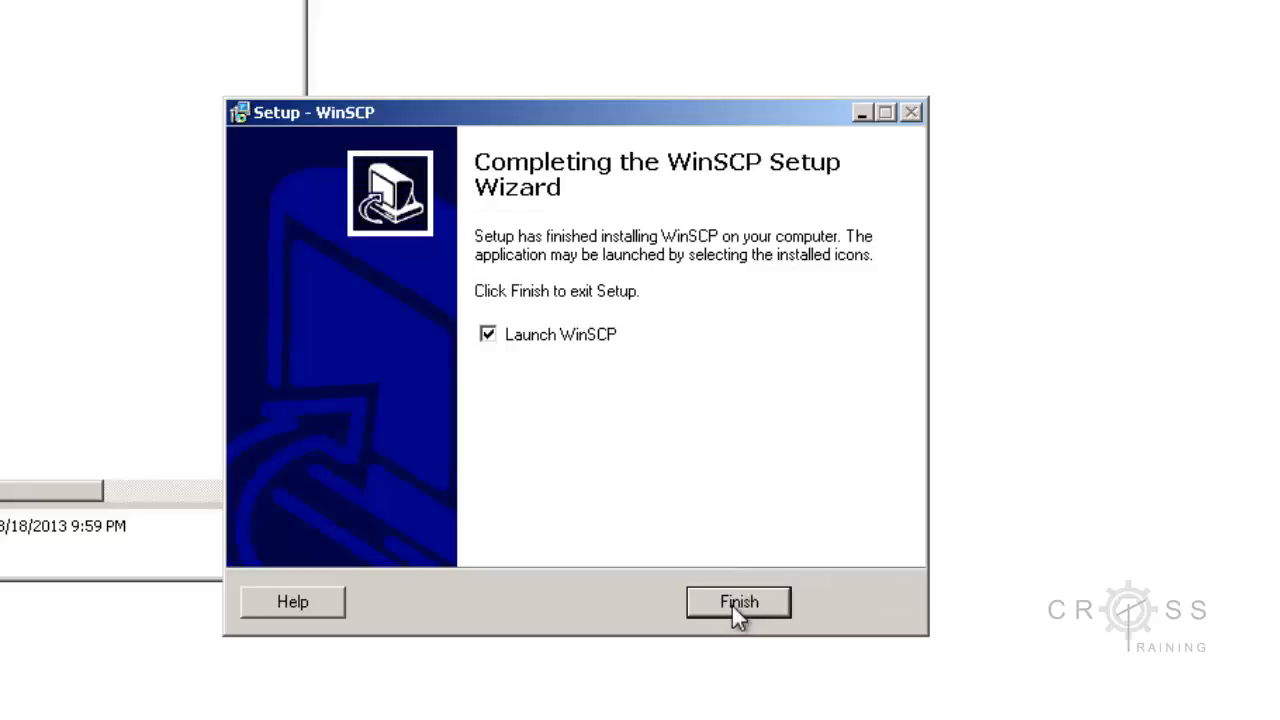
click(739, 603)
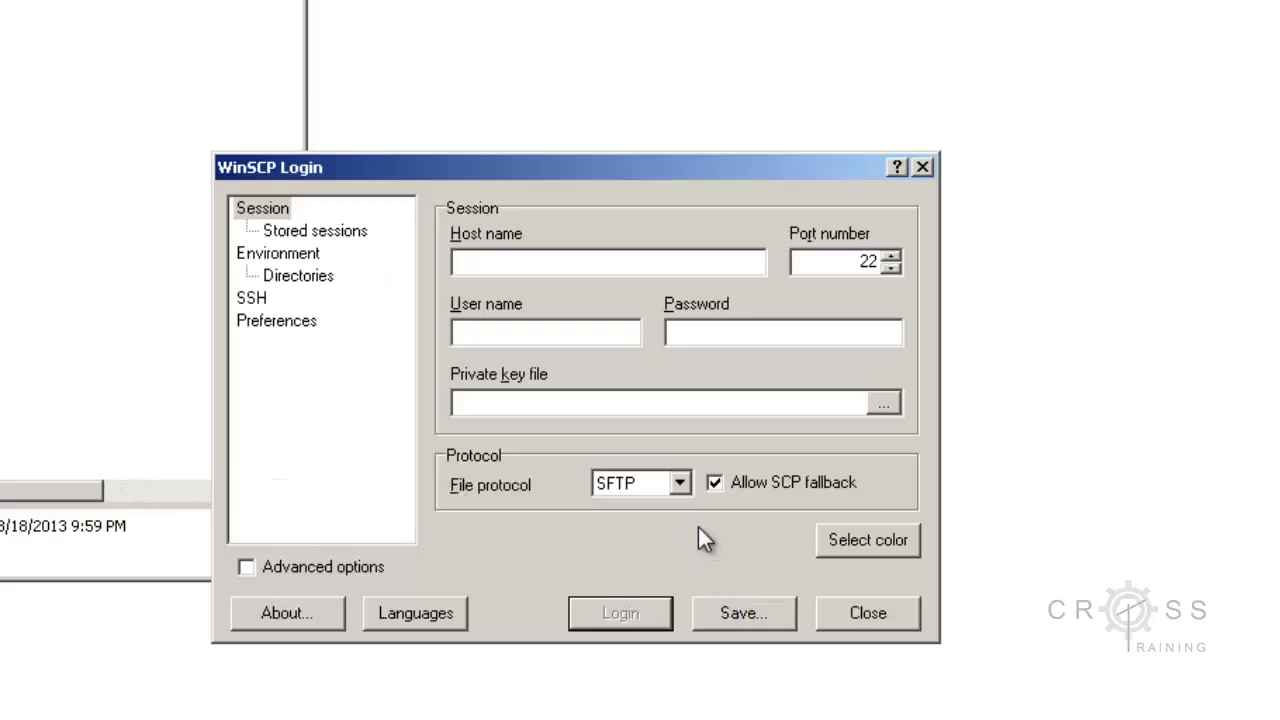
Step: Set the session's host name to unix.k-state.edu
click(518, 260)
text(unix.k-state.edu)
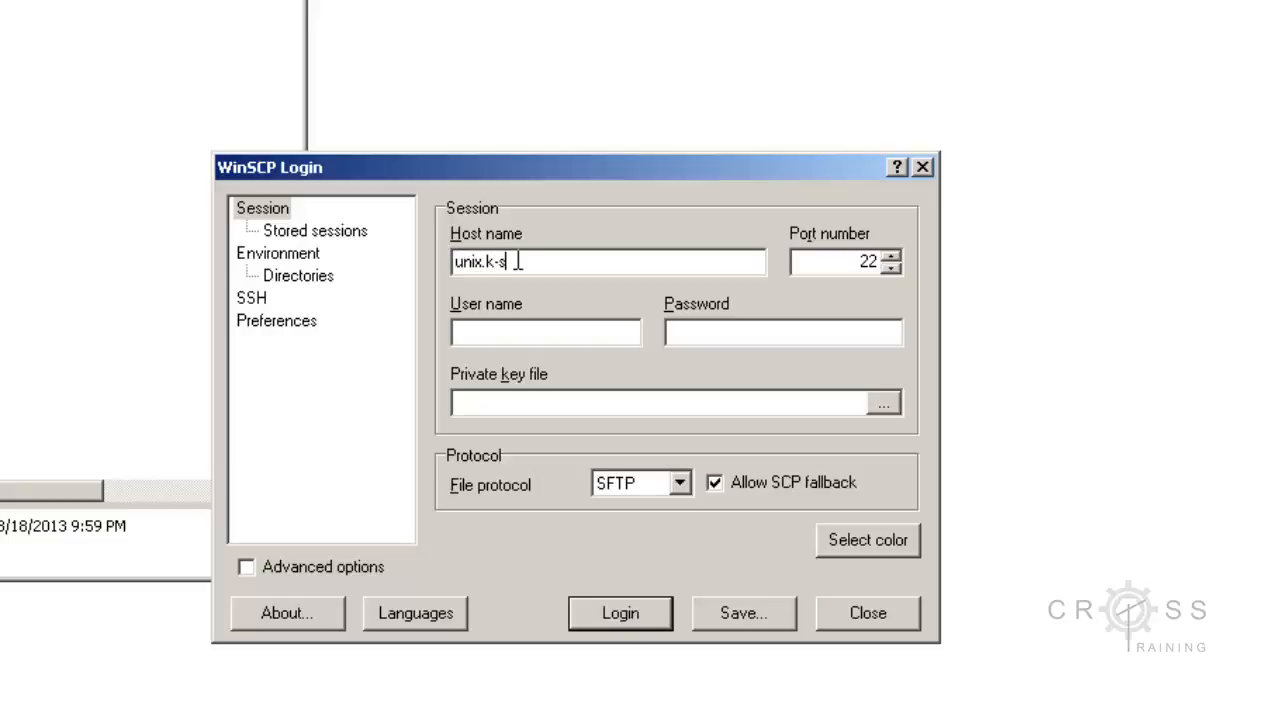
Step: Enter the account user name and the account password for the session
click(520, 334)
text(dac430)
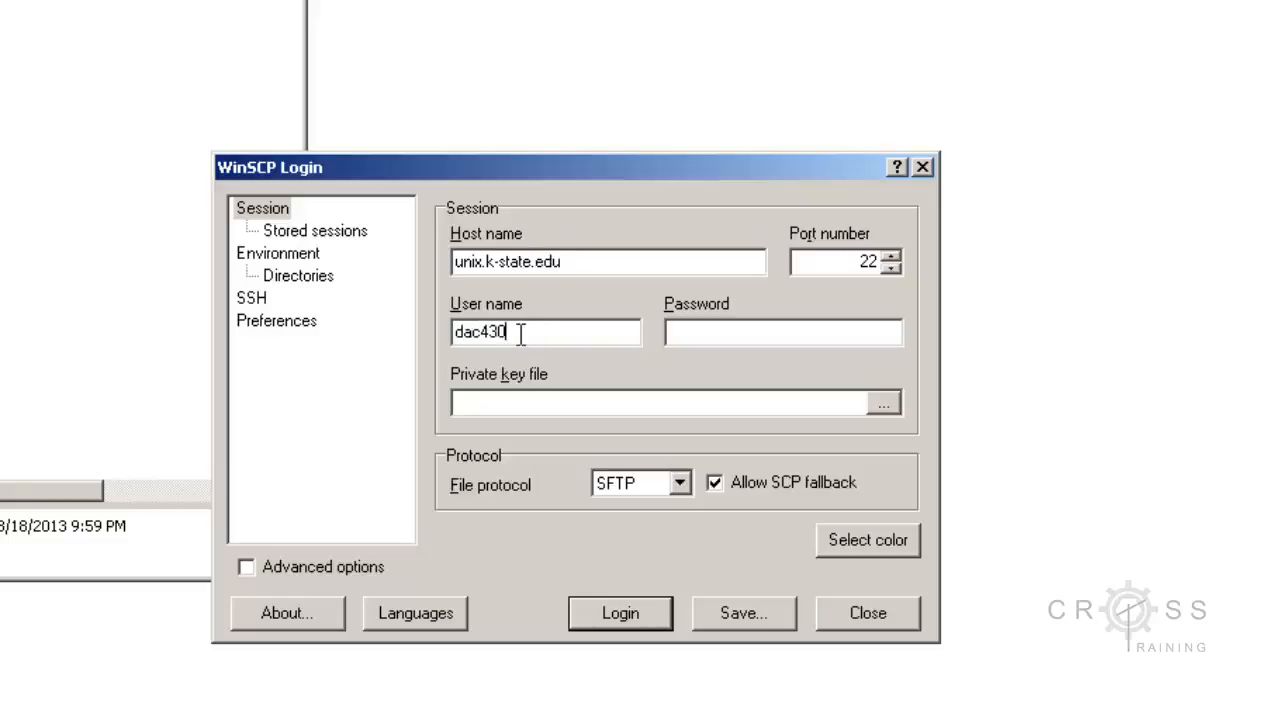
text(3)
click(704, 332)
text(•••••••••••)
text(••)
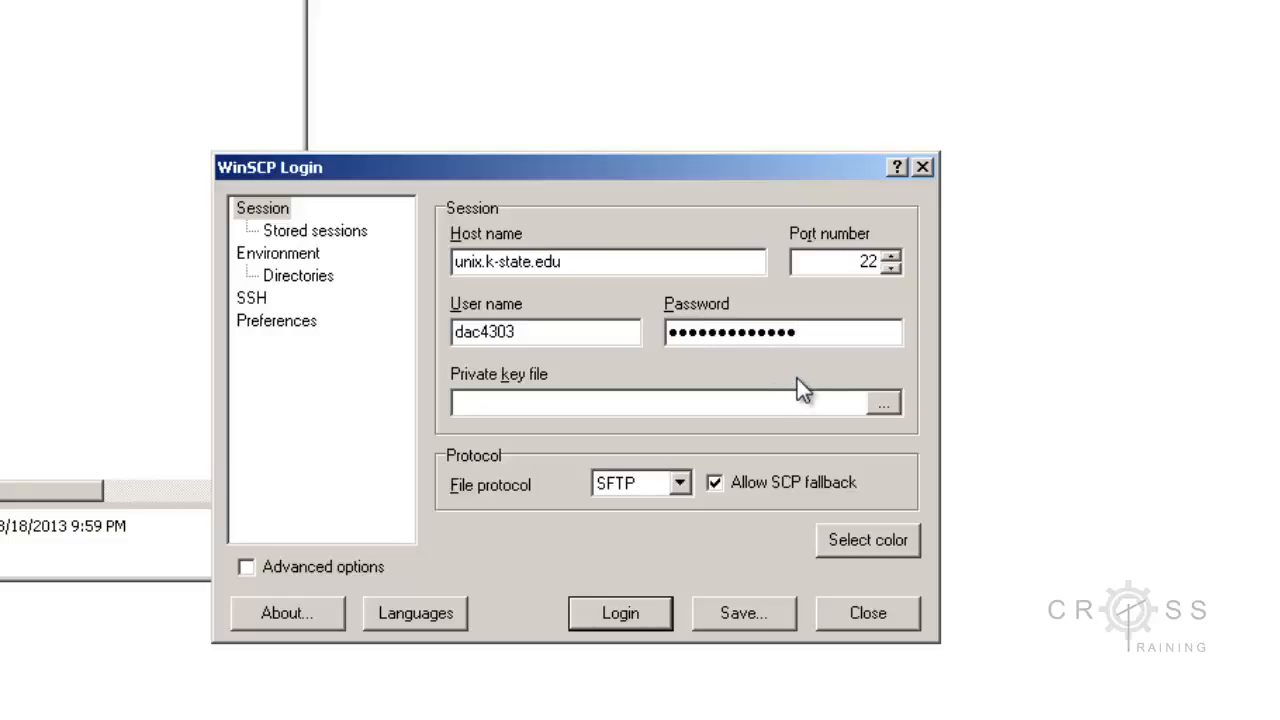
drag(547, 331, 433, 329)
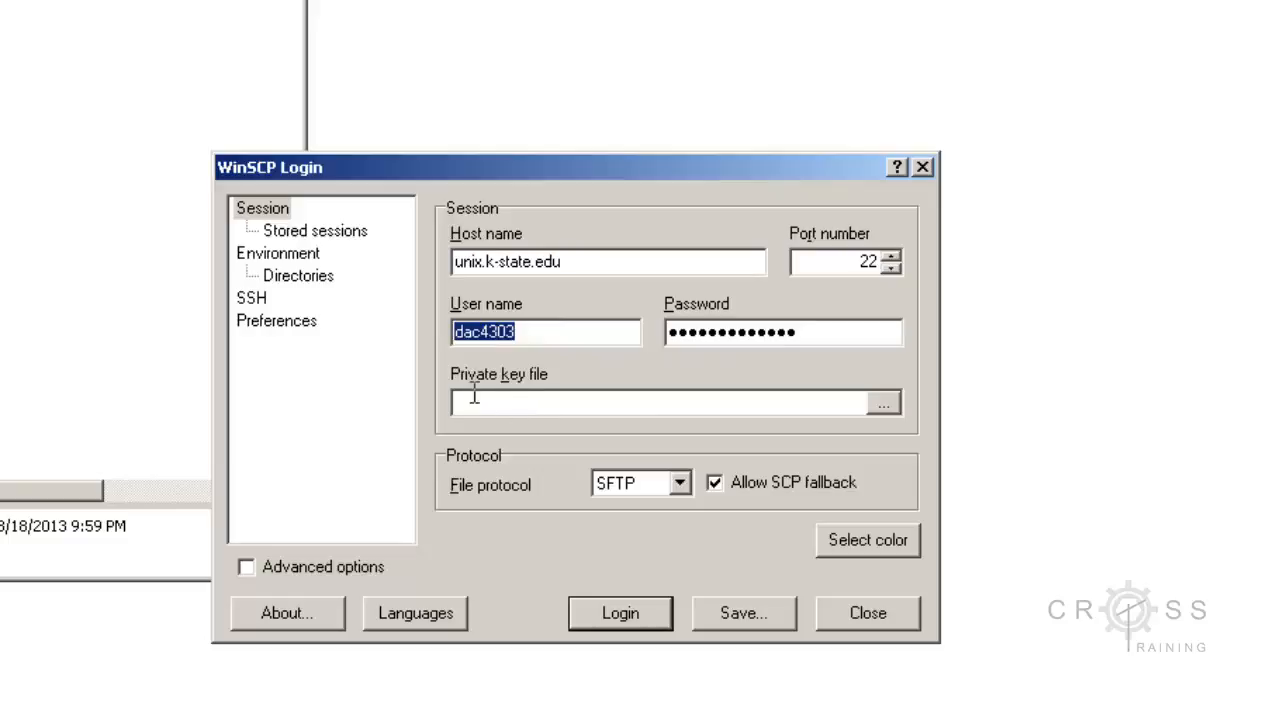
Step: Log in to the server, accept its host key into the cache, and continue past the authentication banner
click(620, 614)
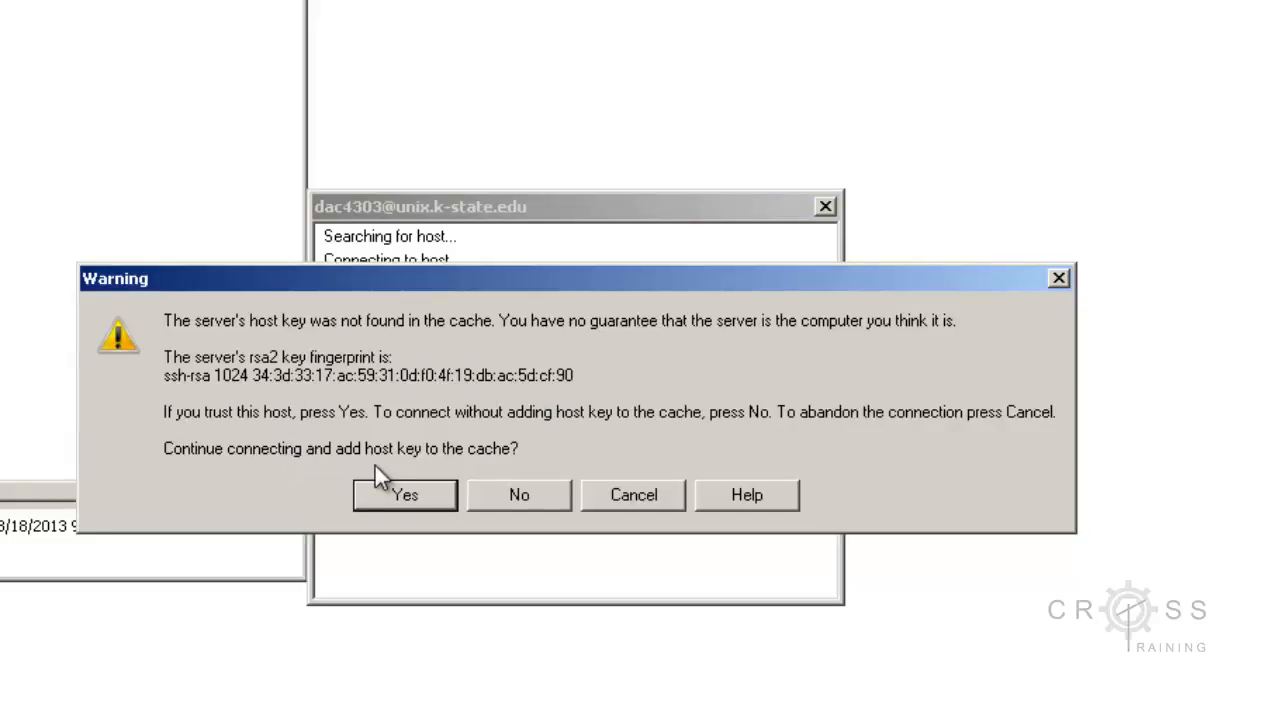
click(376, 496)
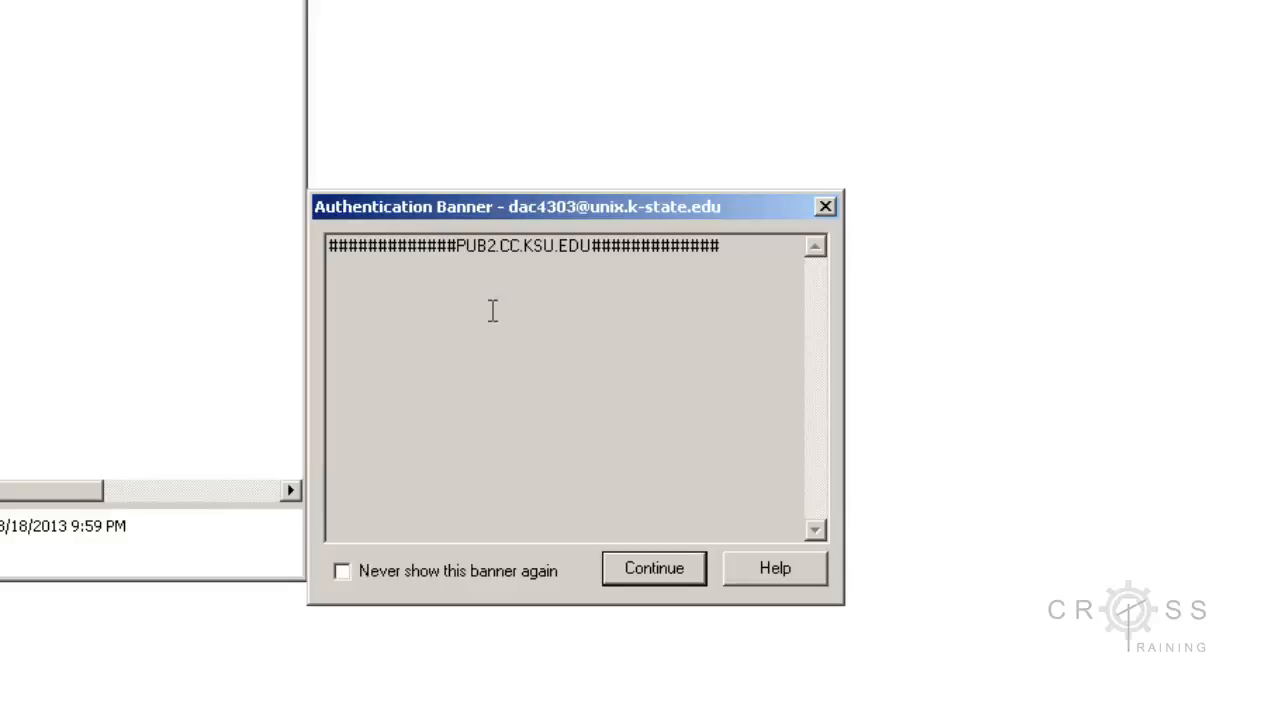
click(628, 571)
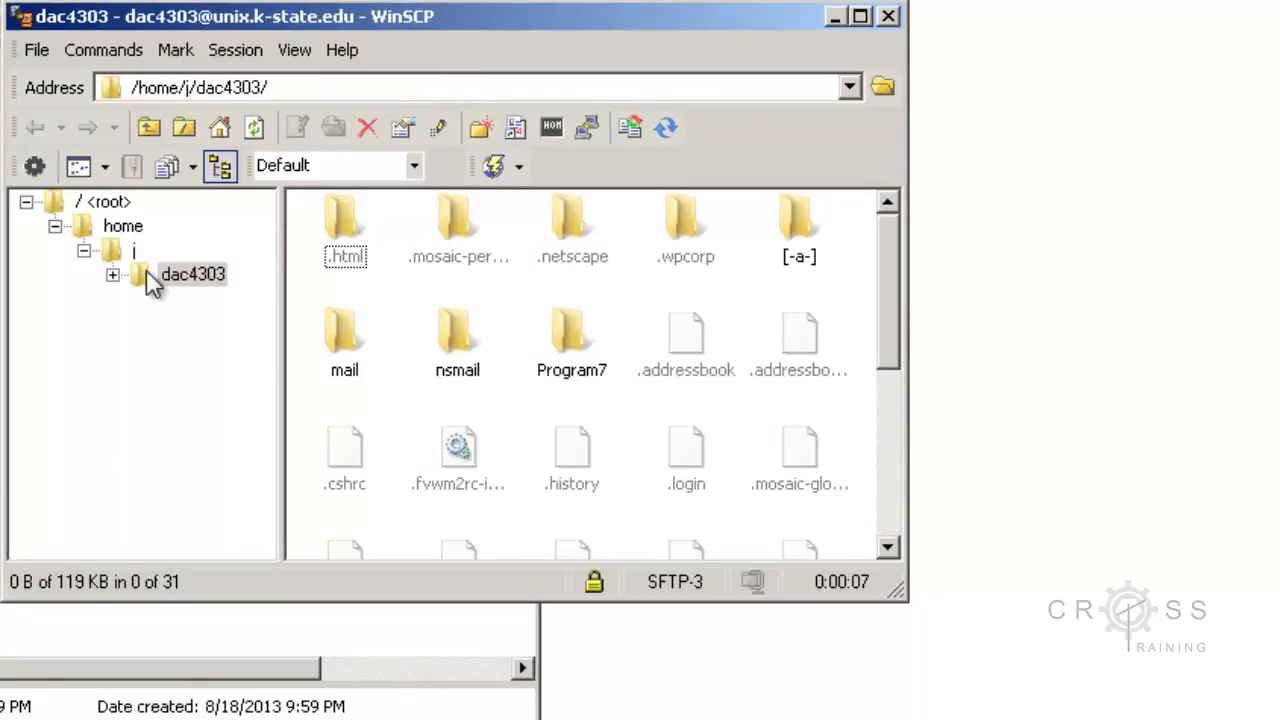
Step: Open the .html folder inside the remote home directory and select its index.html file
click(112, 275)
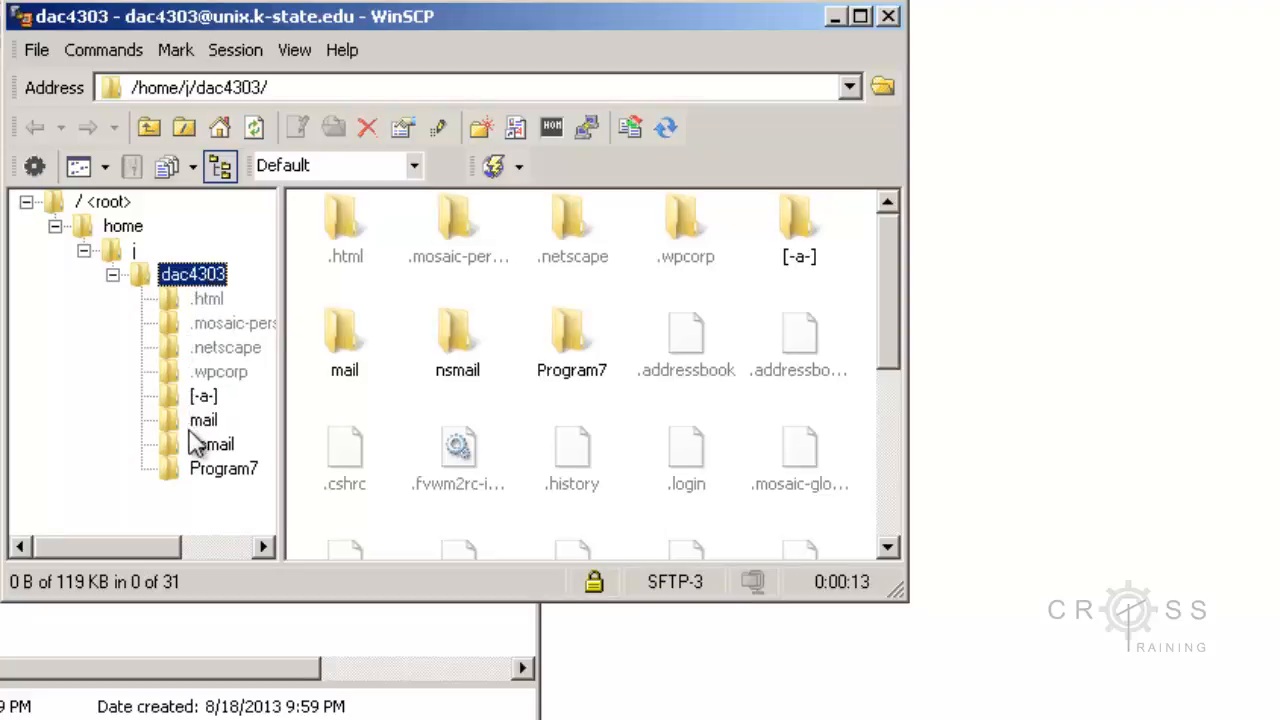
click(209, 300)
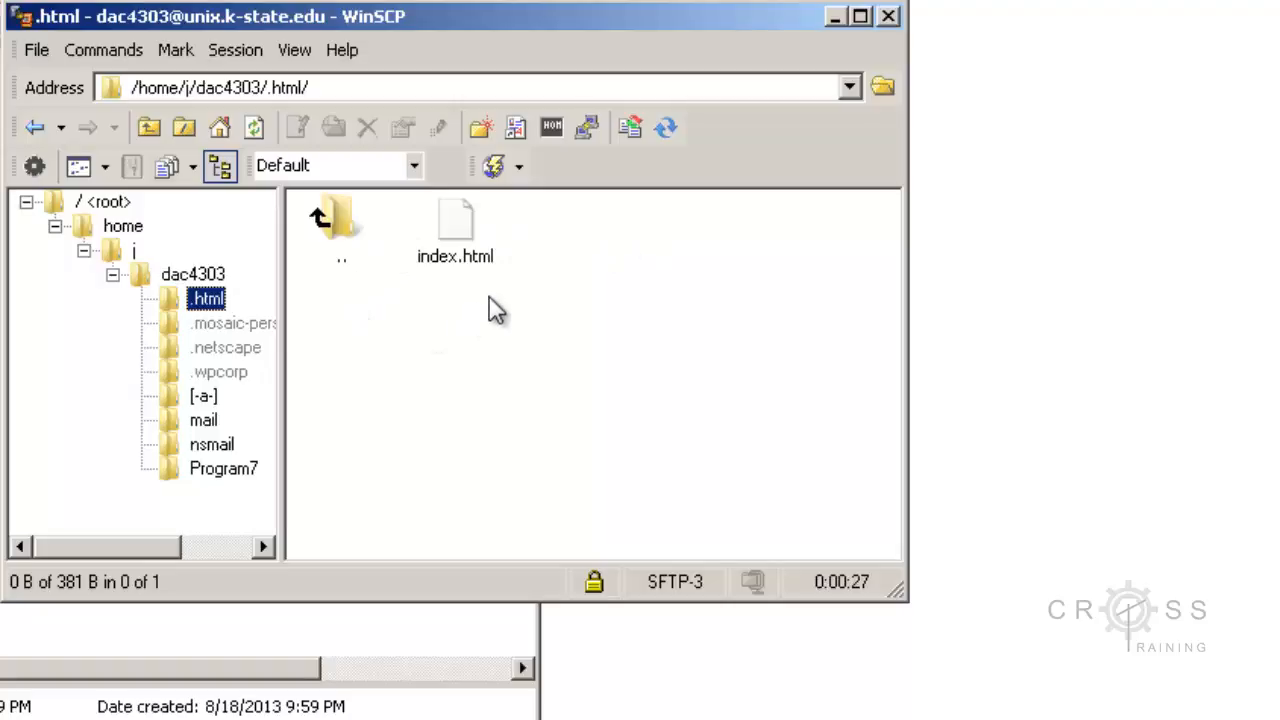
click(465, 250)
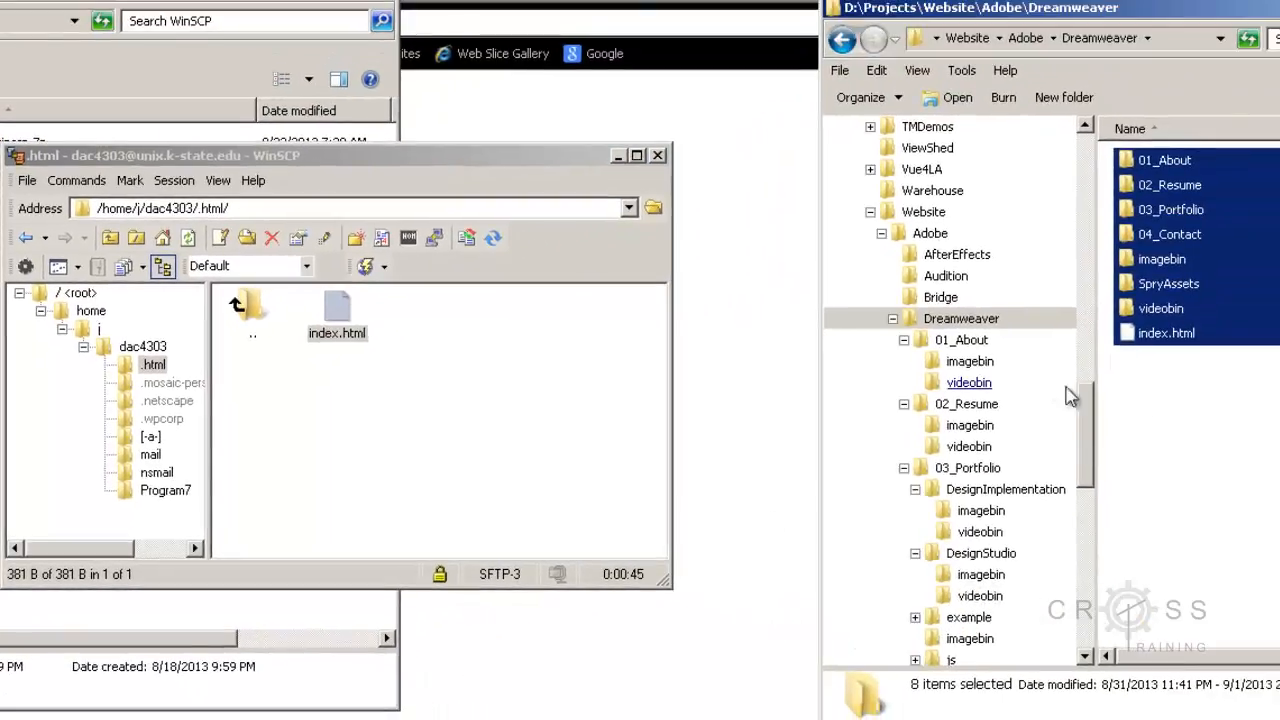
Step: Rename the remote index.html file in the .html folder to index.old
click(1189, 423)
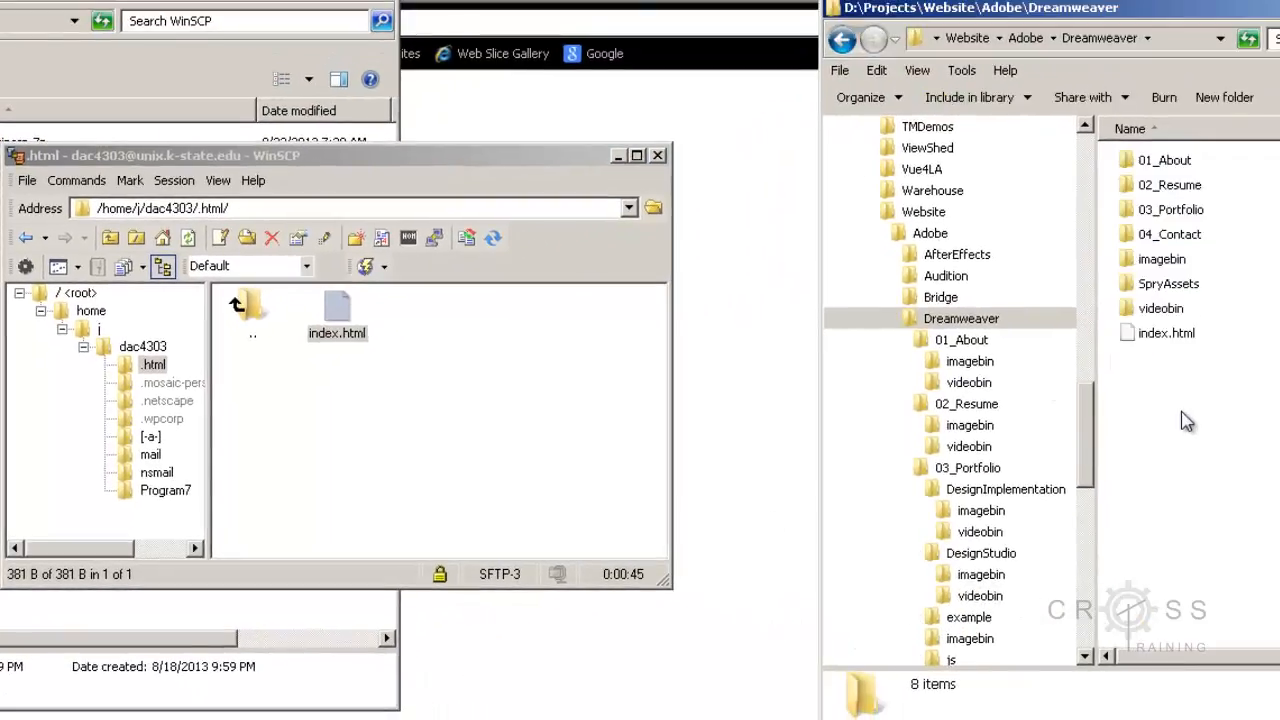
click(335, 338)
right_click(334, 341)
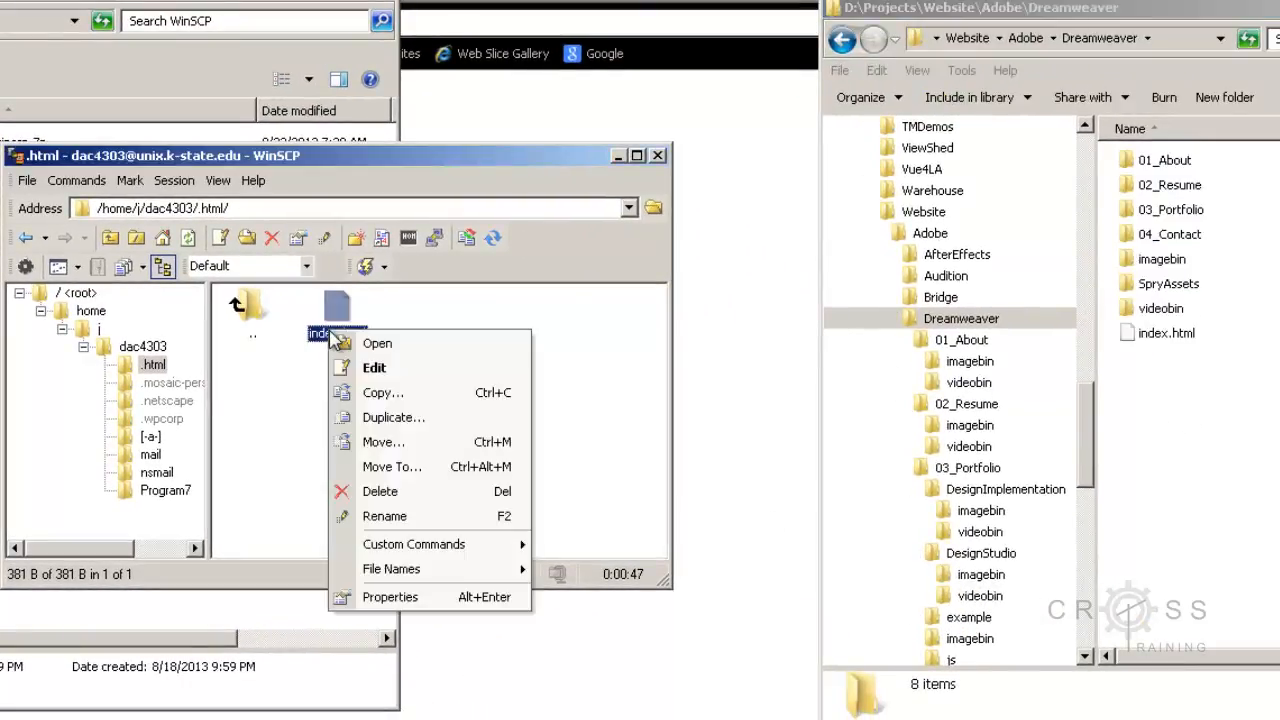
click(378, 516)
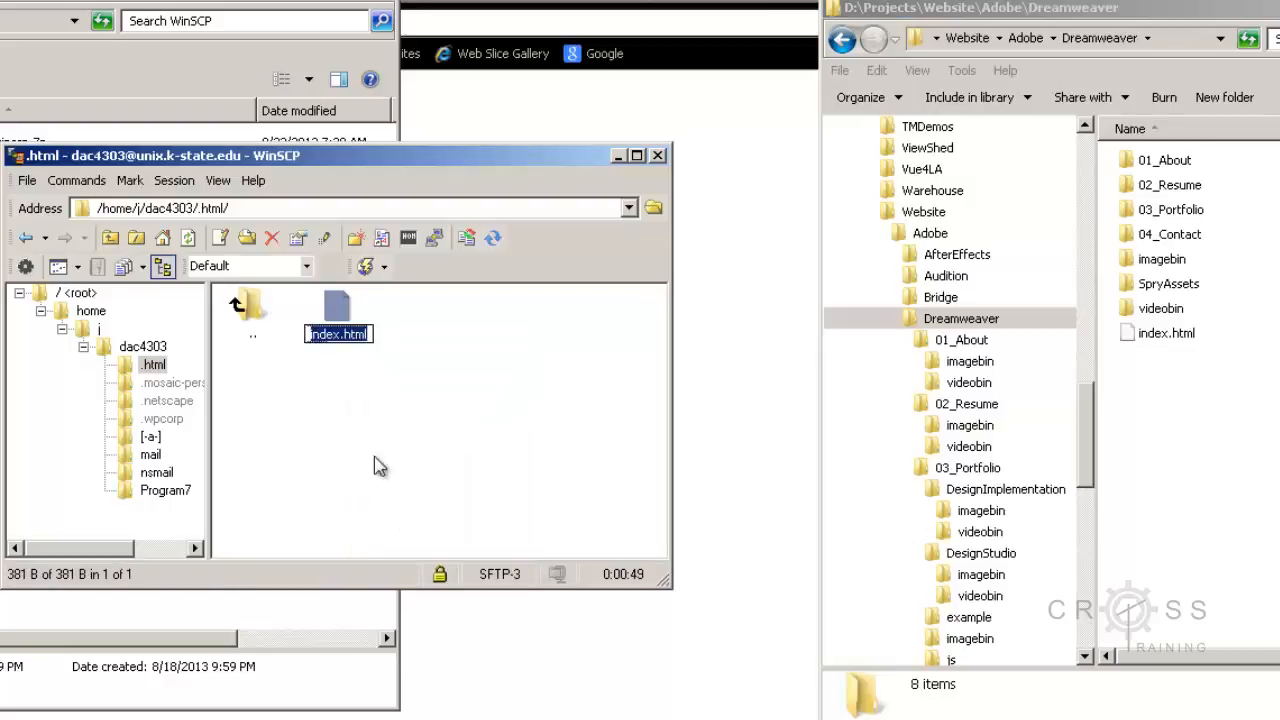
click(370, 335)
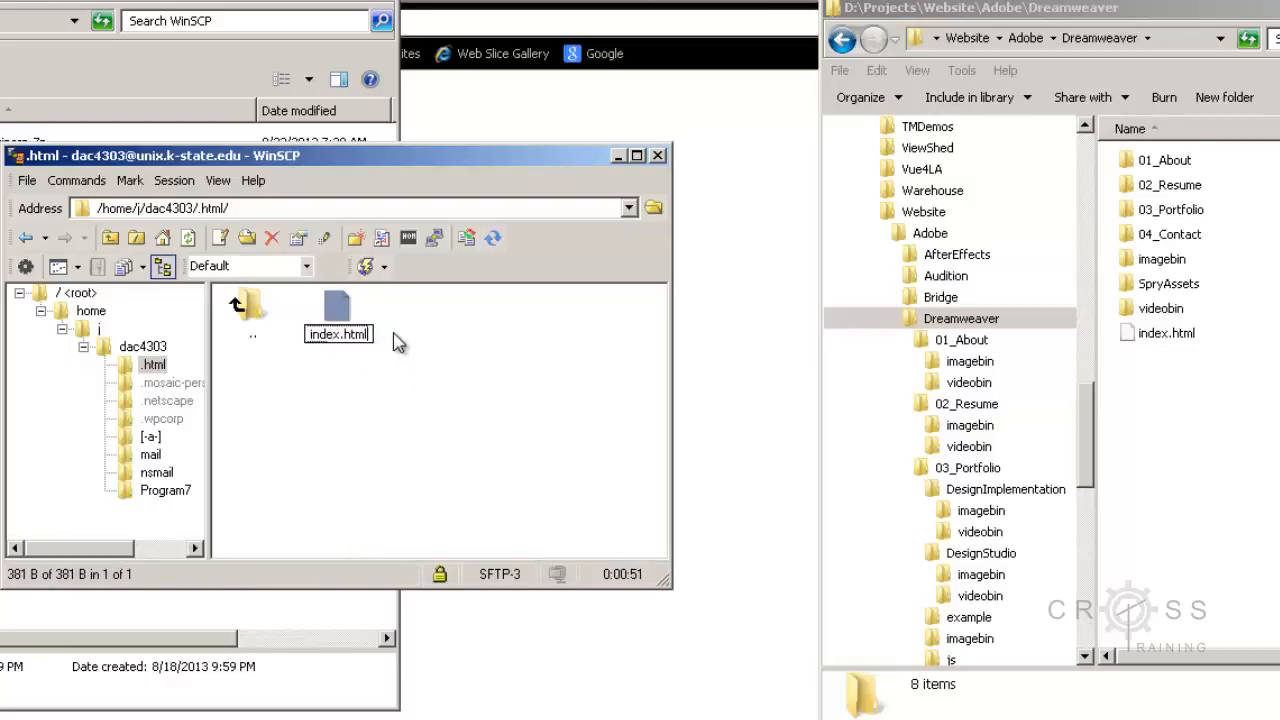
key(BackSpace)
key(BackSpace)
key(BackSpace)
key(BackSpace)
text(old)
click(432, 415)
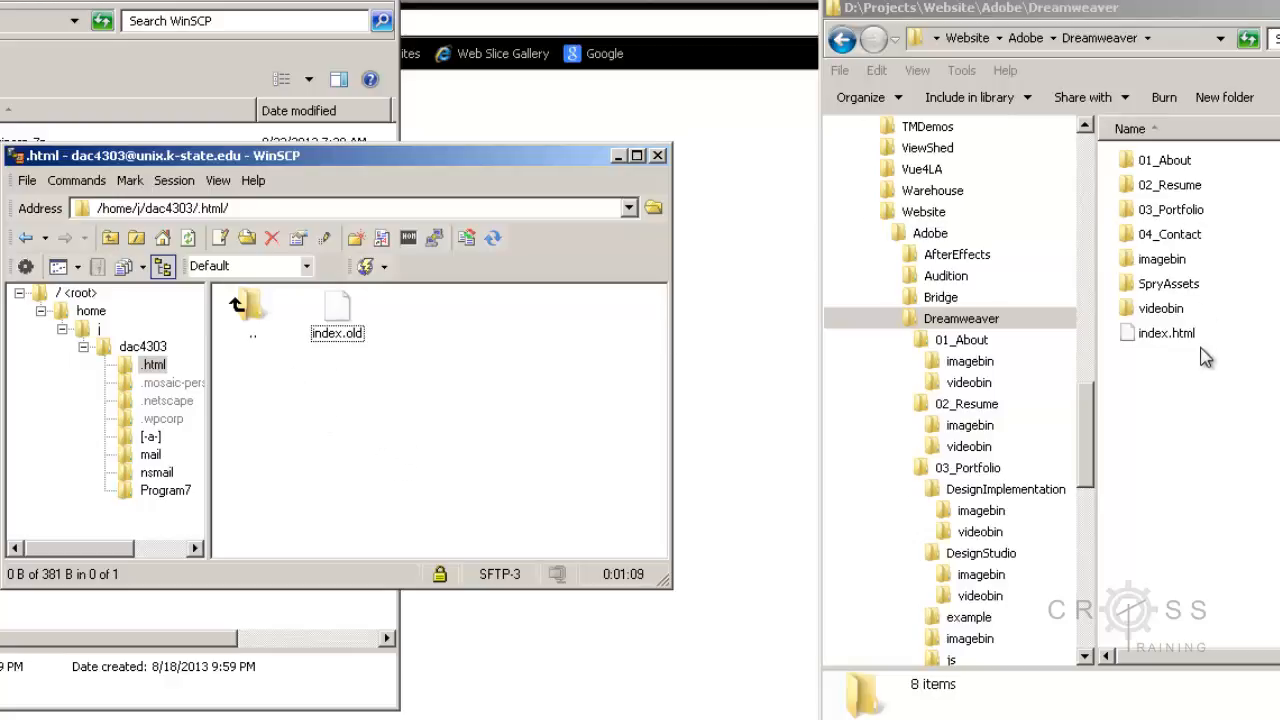
Step: Copy all eight items from the local Dreamweaver folder into the remote .html directory
drag(1204, 375, 1138, 172)
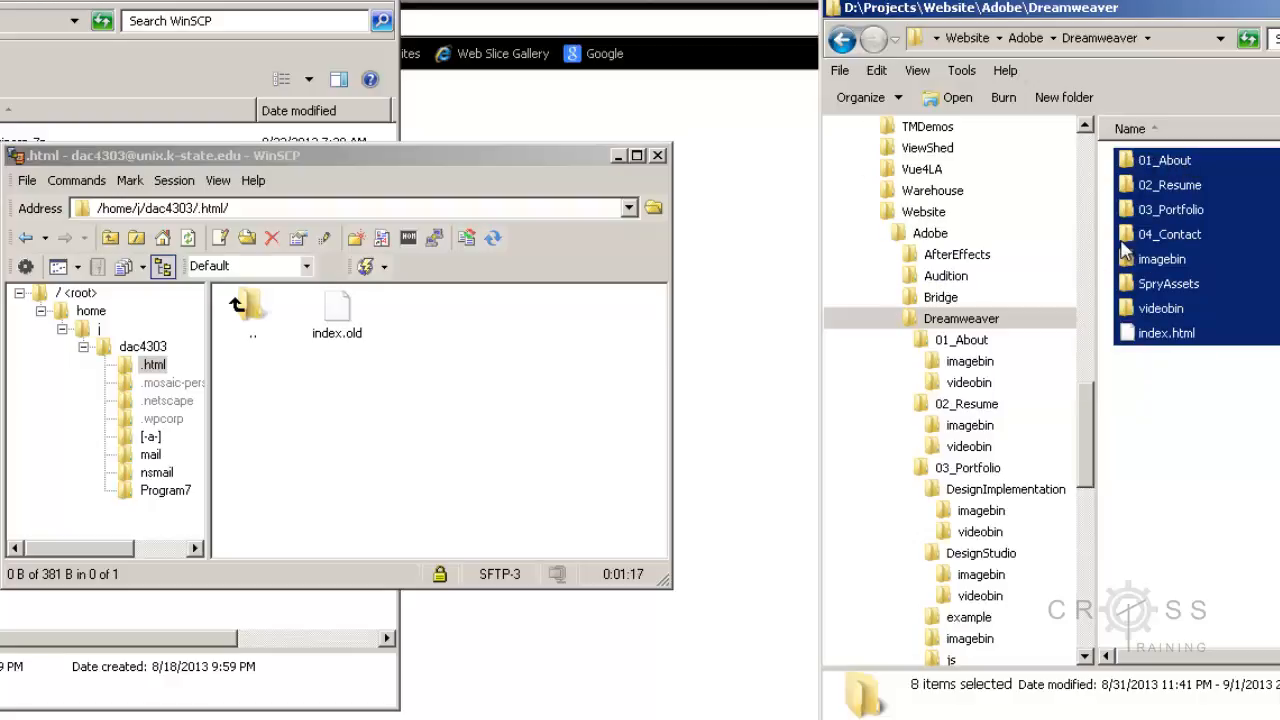
right_click(1156, 285)
click(1117, 540)
click(262, 156)
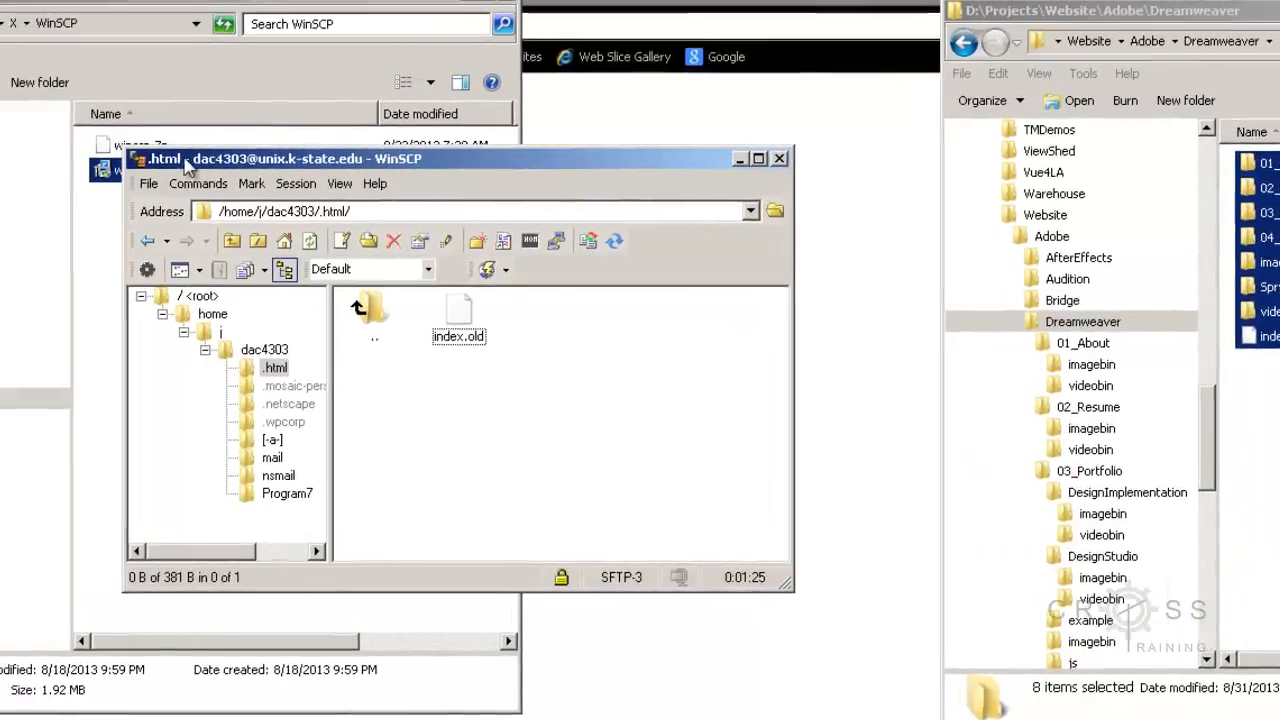
click(57, 182)
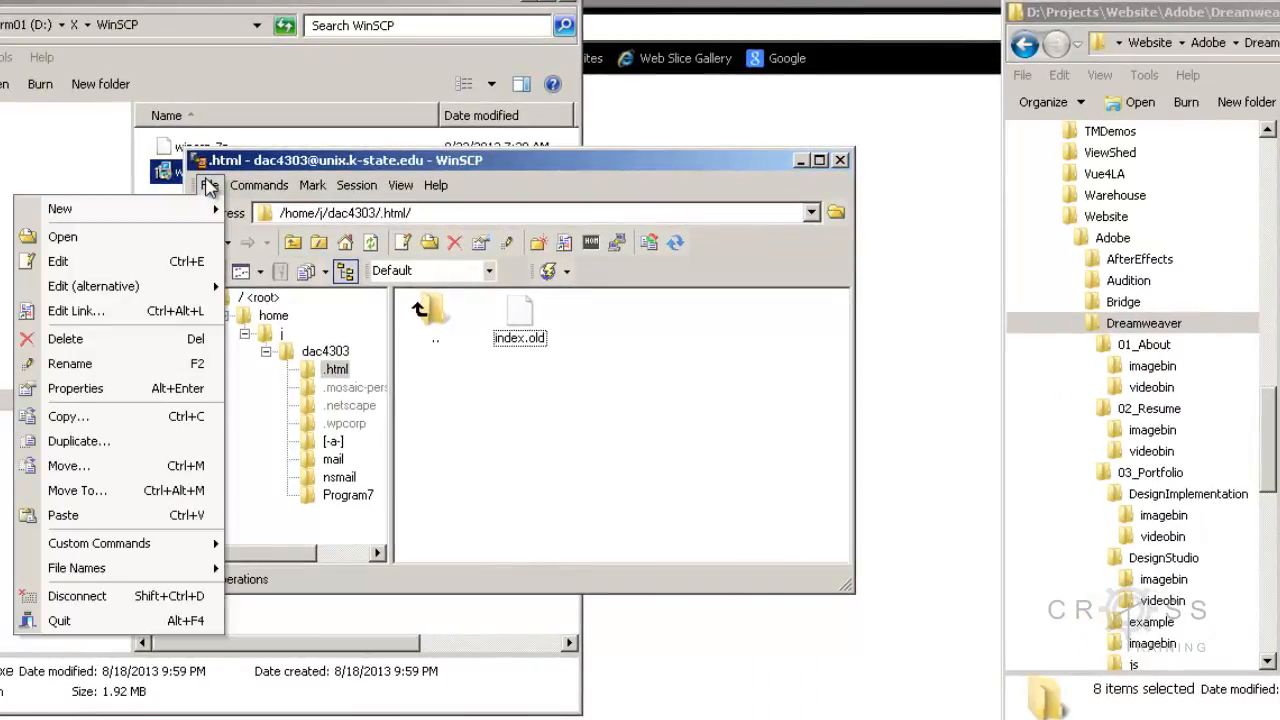
click(136, 515)
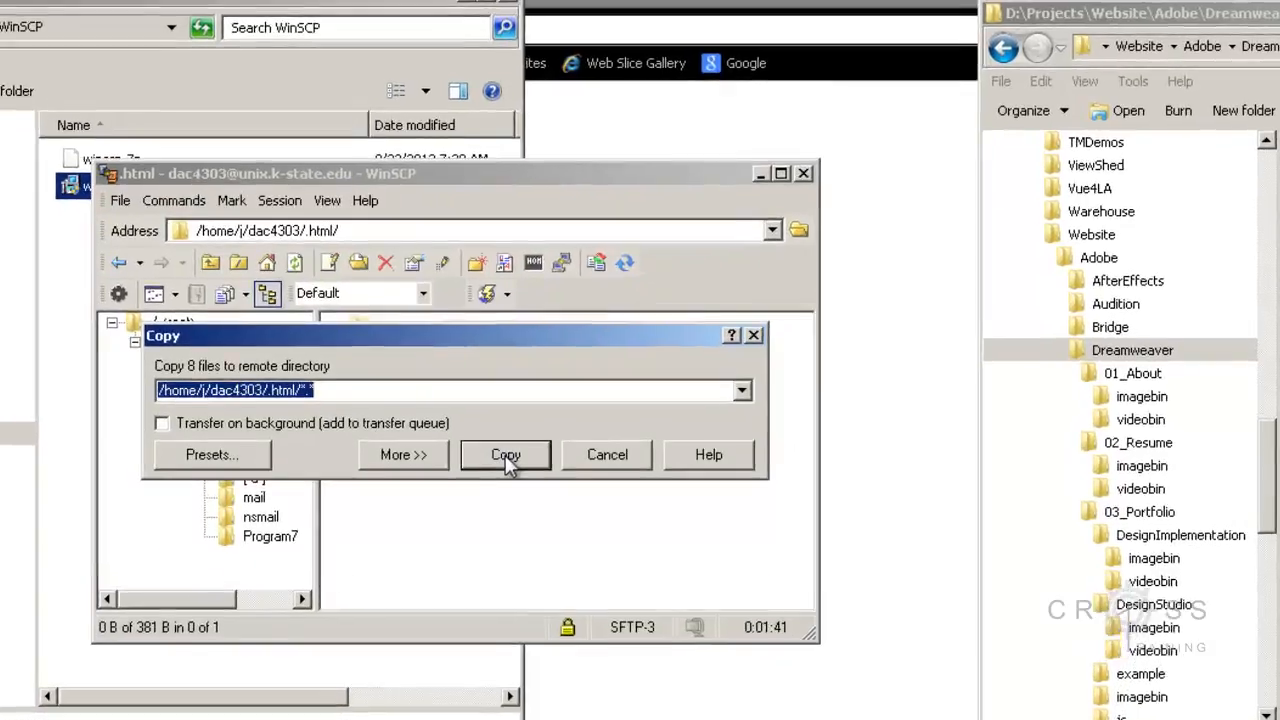
click(565, 422)
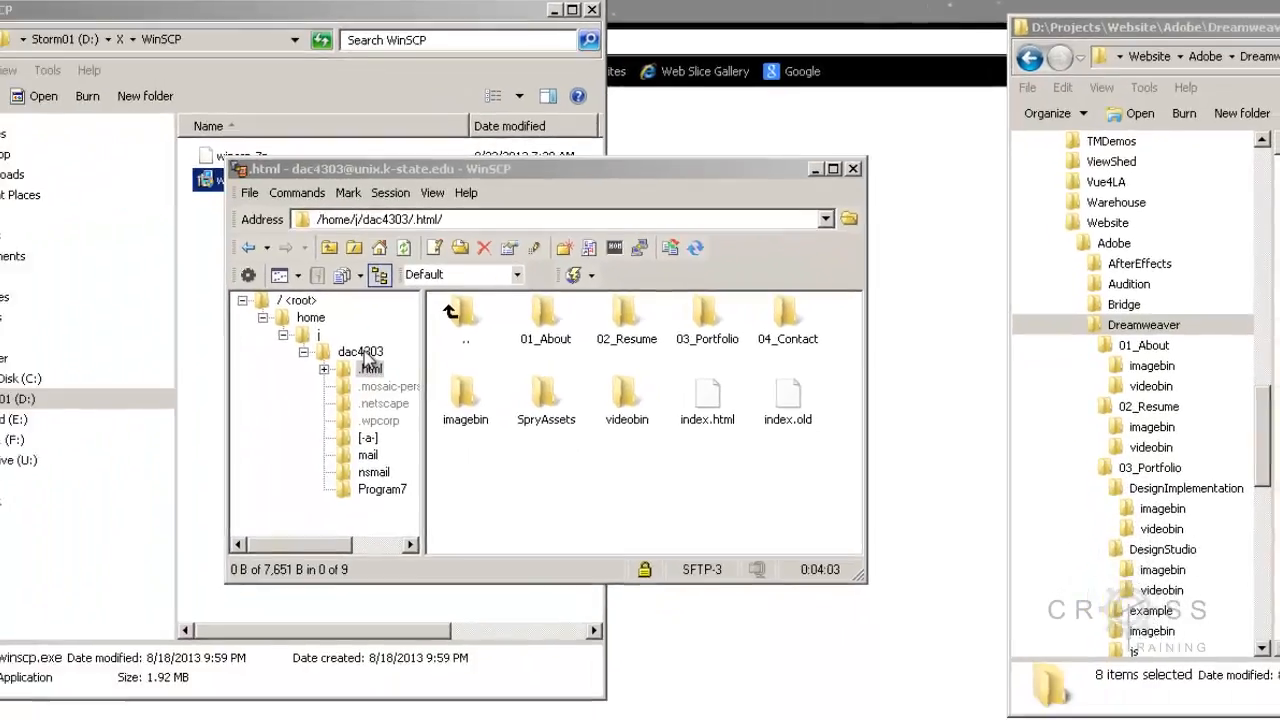
Step: Check the octal permissions of the .html folder in the remote home directory without changing them
click(236, 407)
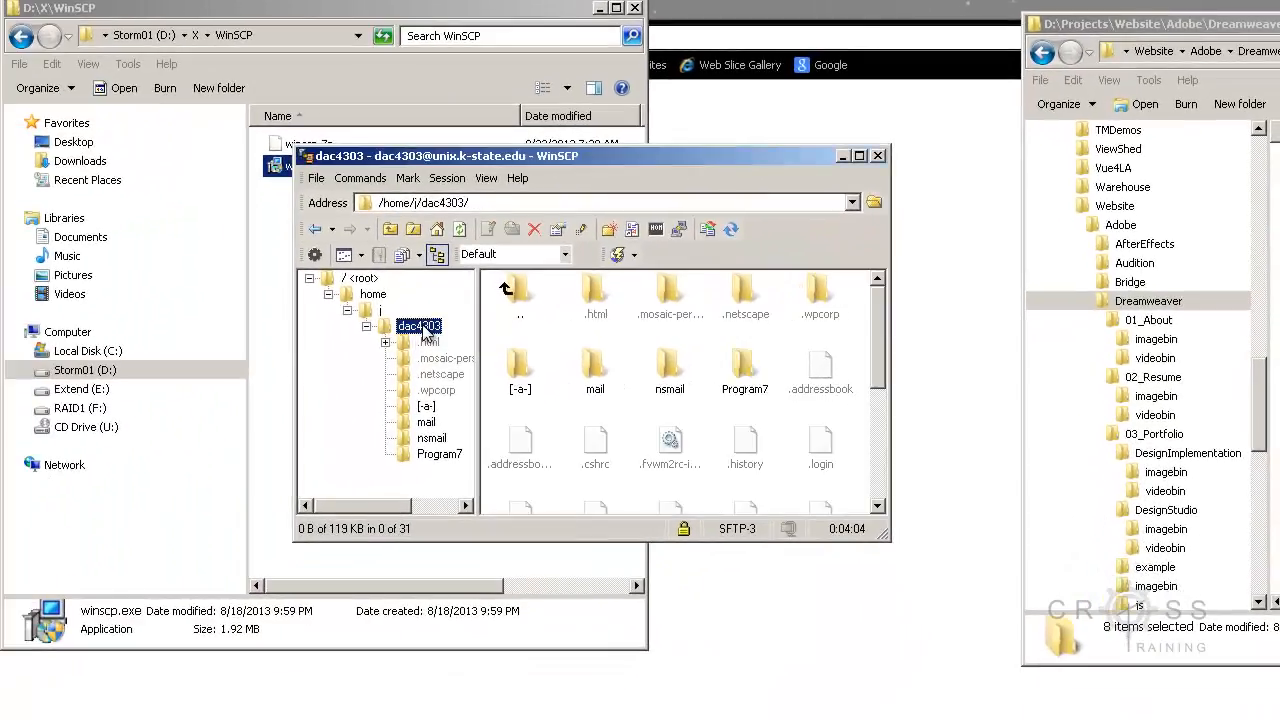
click(597, 303)
right_click(597, 303)
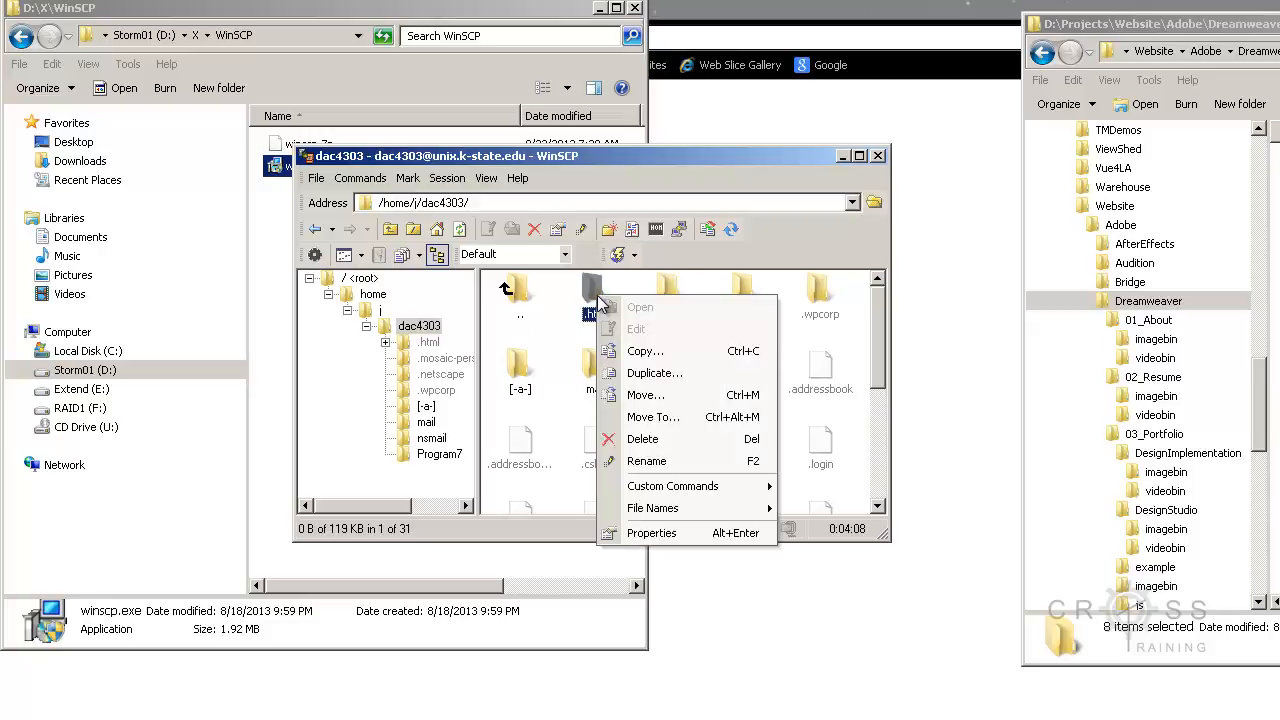
click(632, 533)
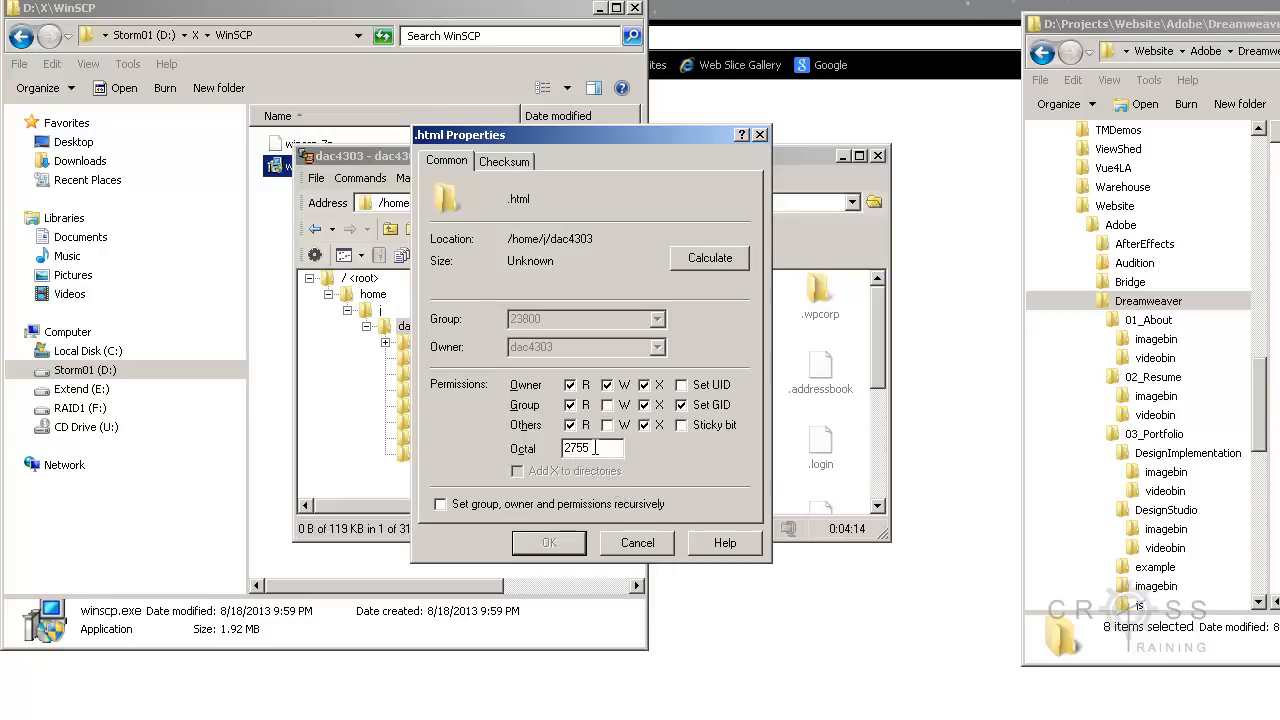
drag(592, 448, 556, 458)
click(643, 540)
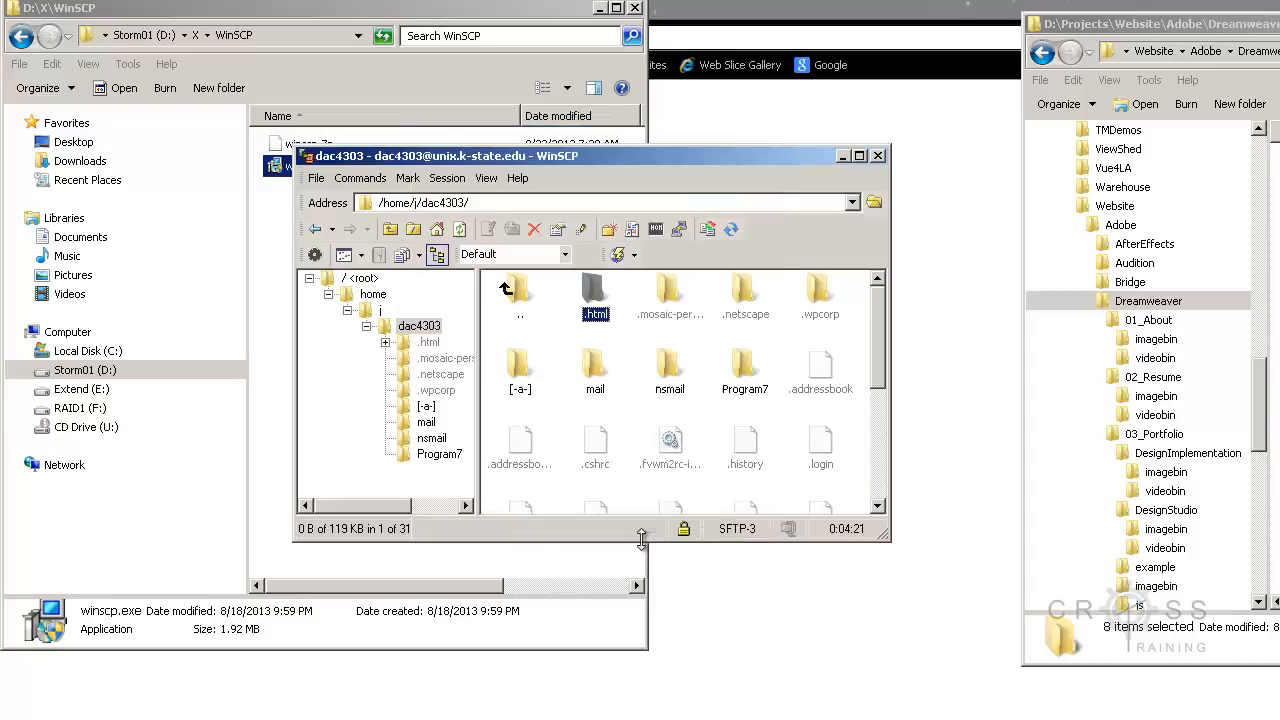
Step: Change the octal permissions of the 01_About, 02_Resume, 03_Portfolio and 04_Contact folders inside the .html folder
double_click(596, 303)
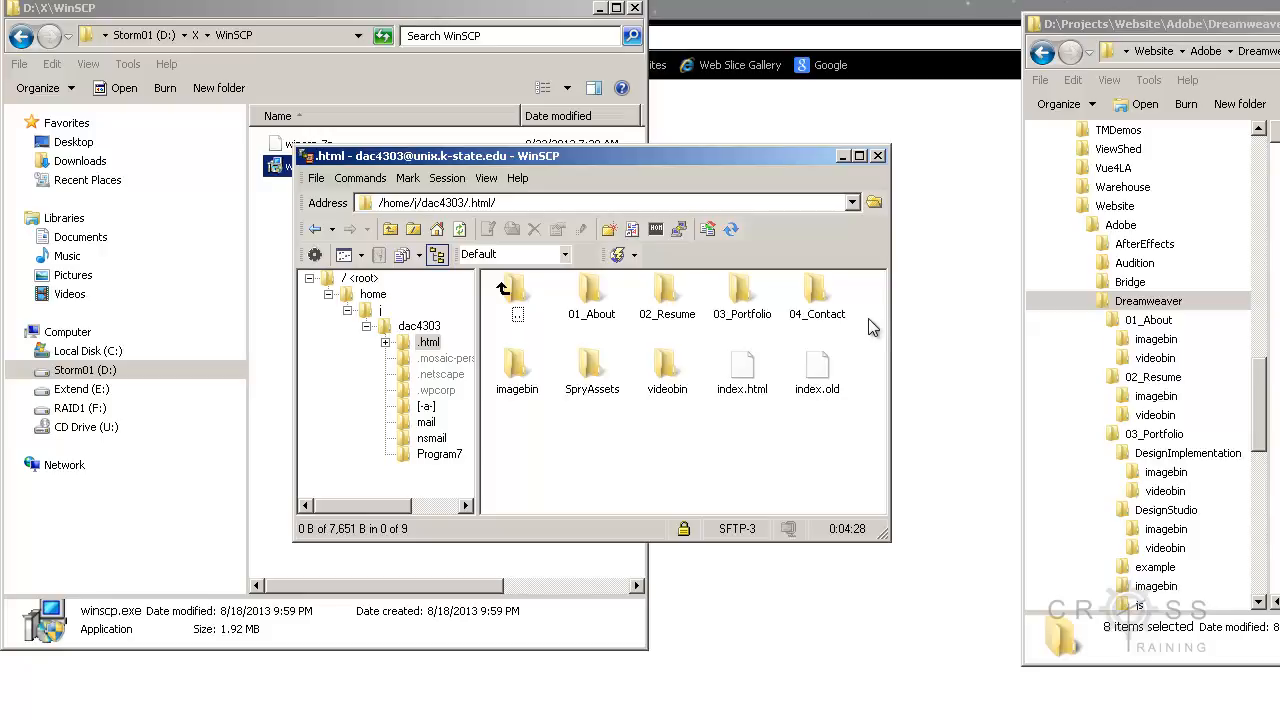
drag(870, 327, 588, 288)
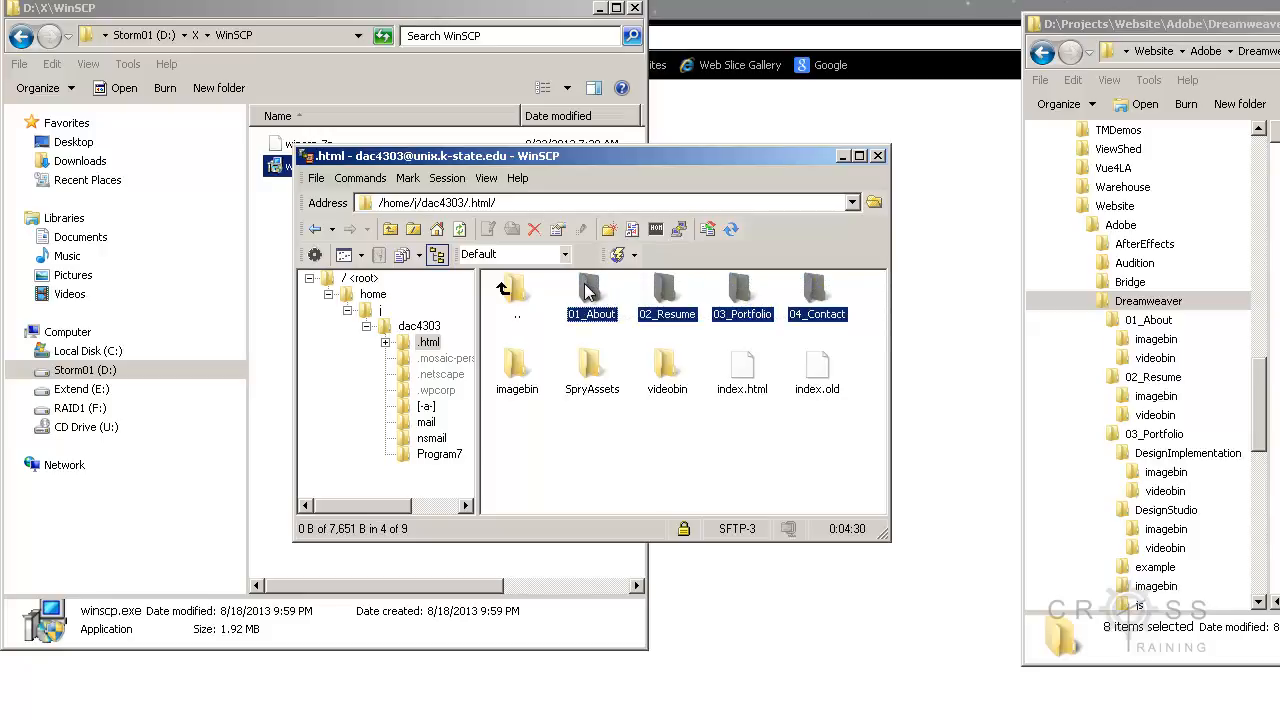
right_click(588, 290)
click(672, 518)
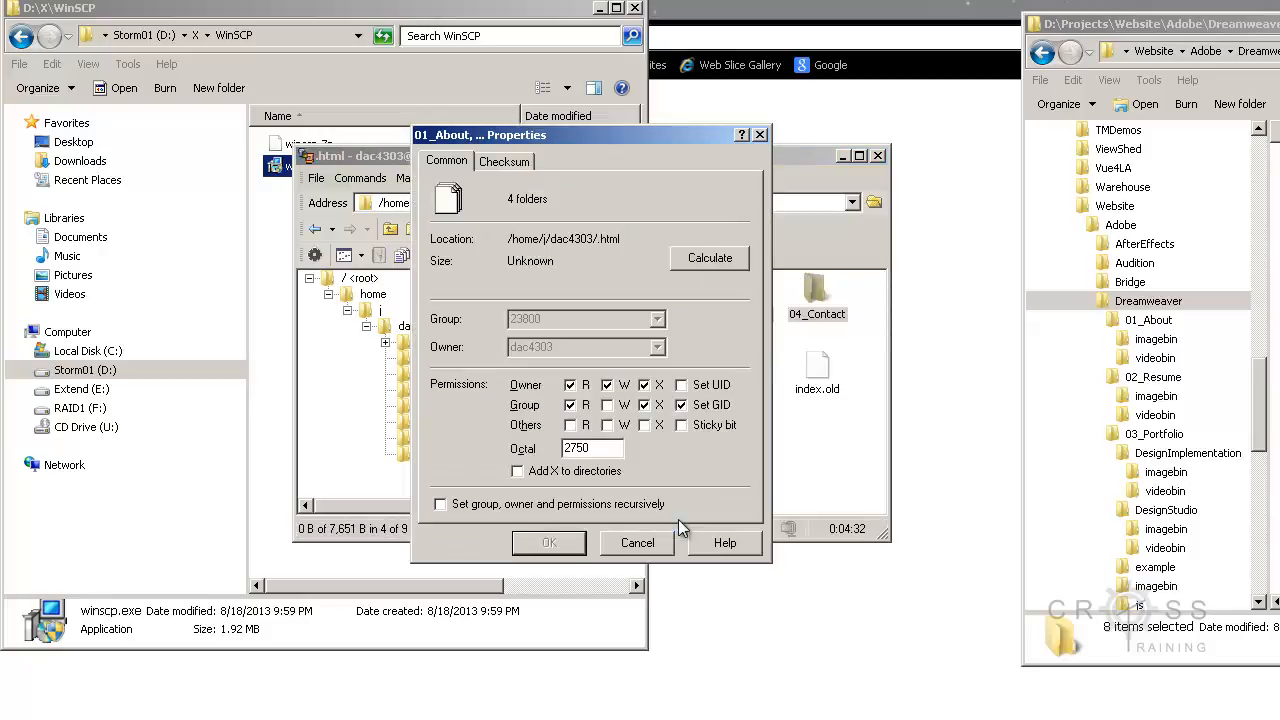
drag(606, 448, 535, 446)
click(565, 543)
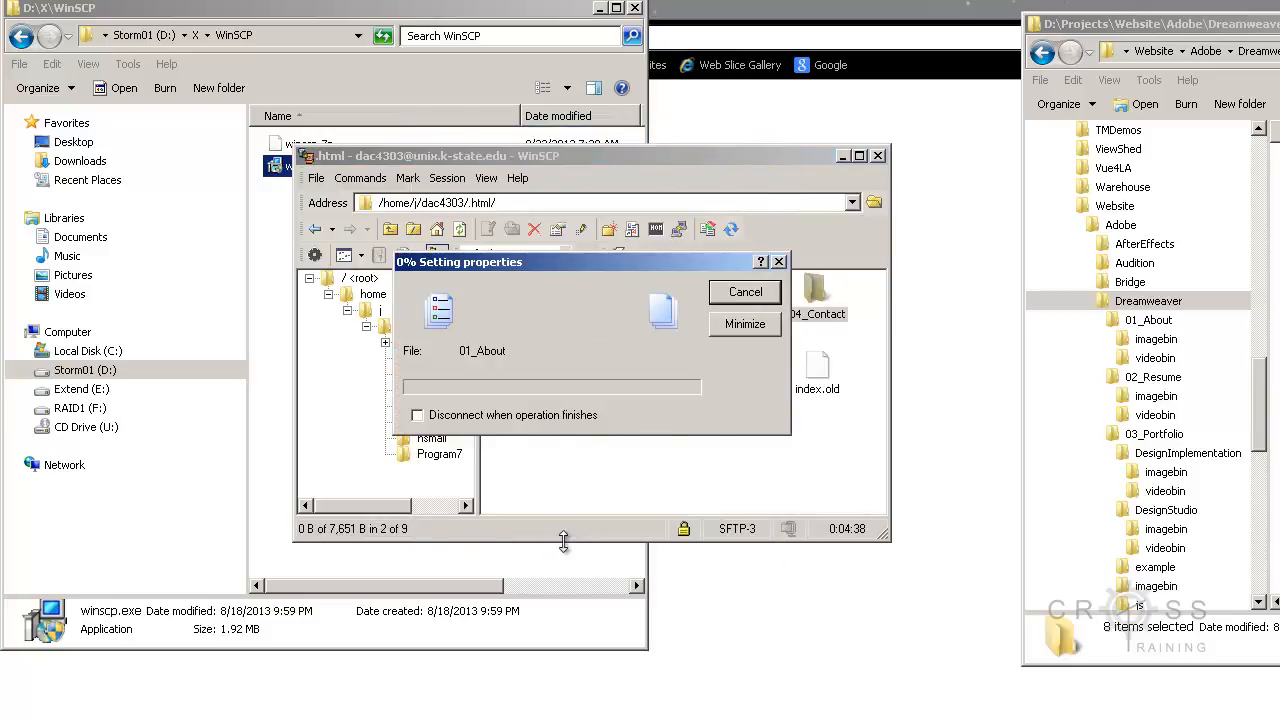
Step: Open the 01_About folder and view the properties of its imagebin folder without changing them
double_click(601, 300)
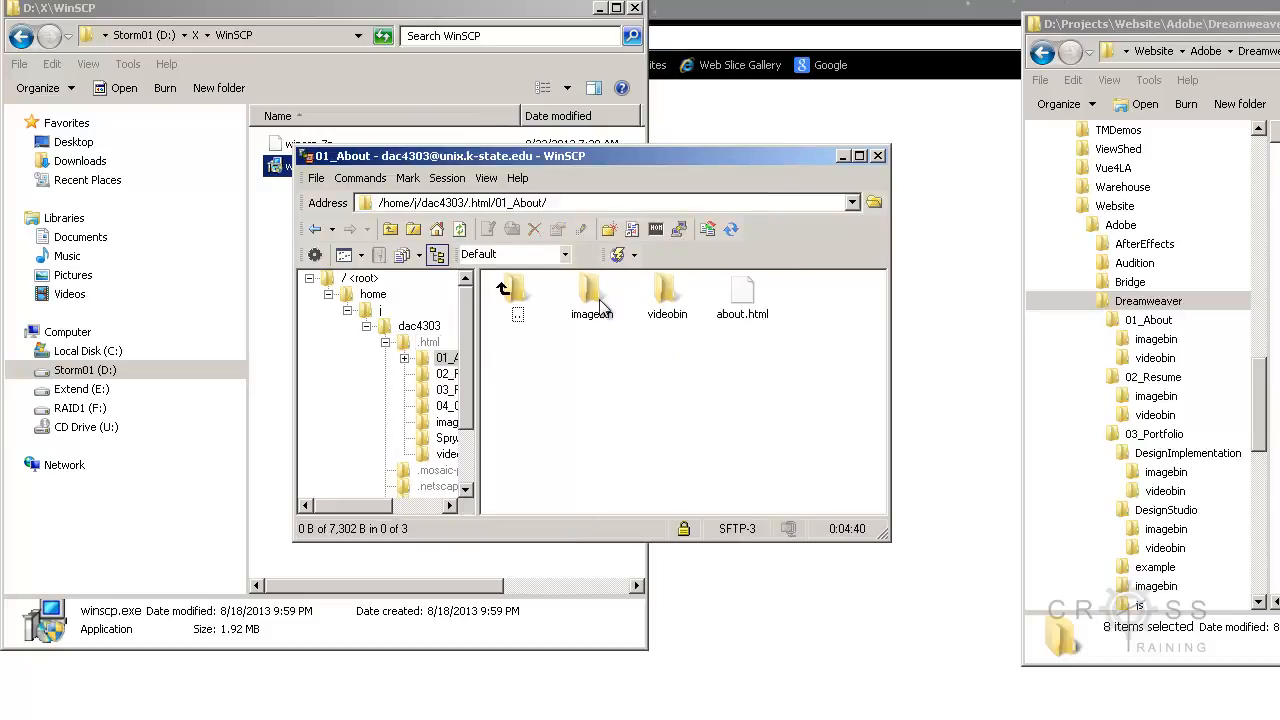
right_click(601, 318)
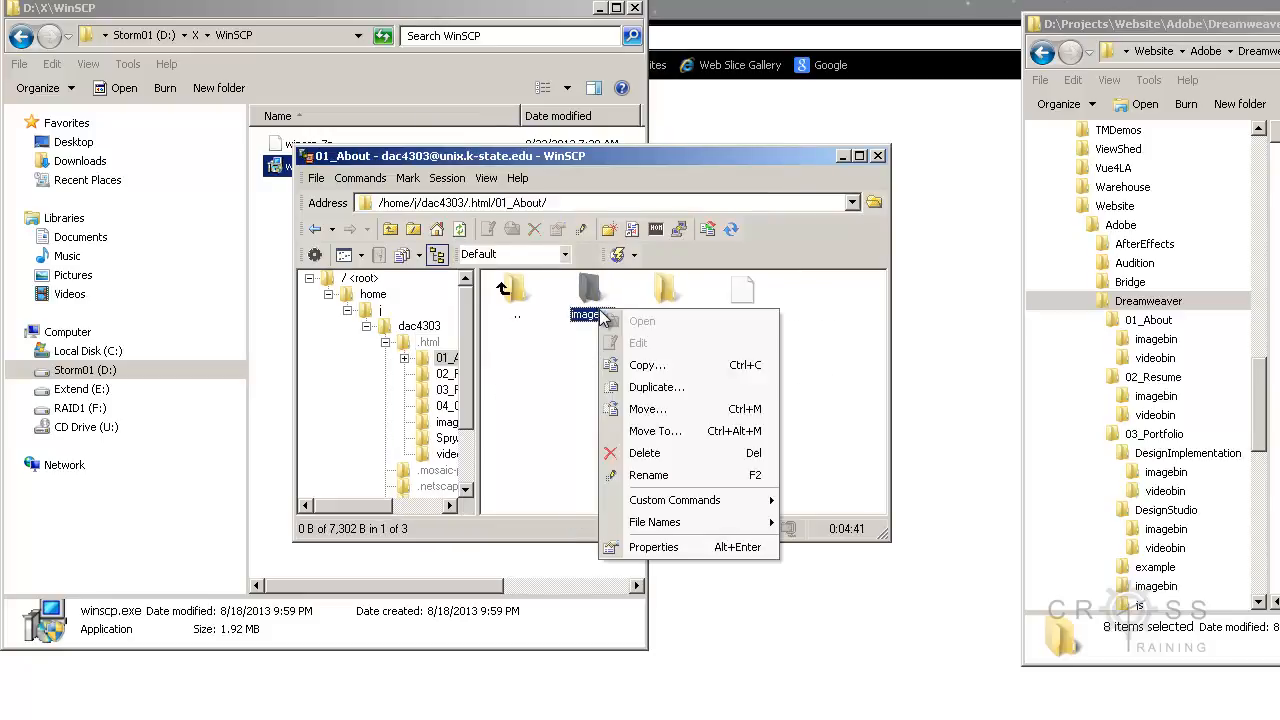
click(645, 554)
click(638, 543)
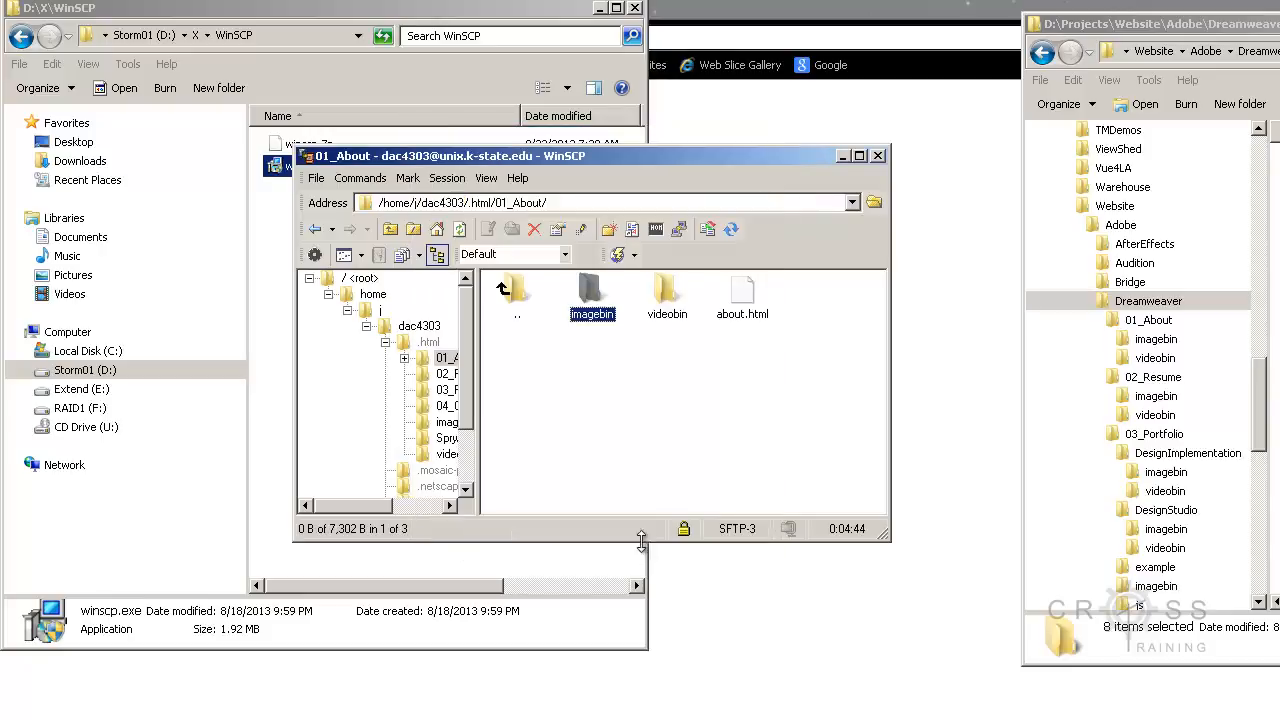
Step: Set the octal permissions of imagebin, videobin and about.html in the 01_About folder to 0744
drag(795, 367, 590, 282)
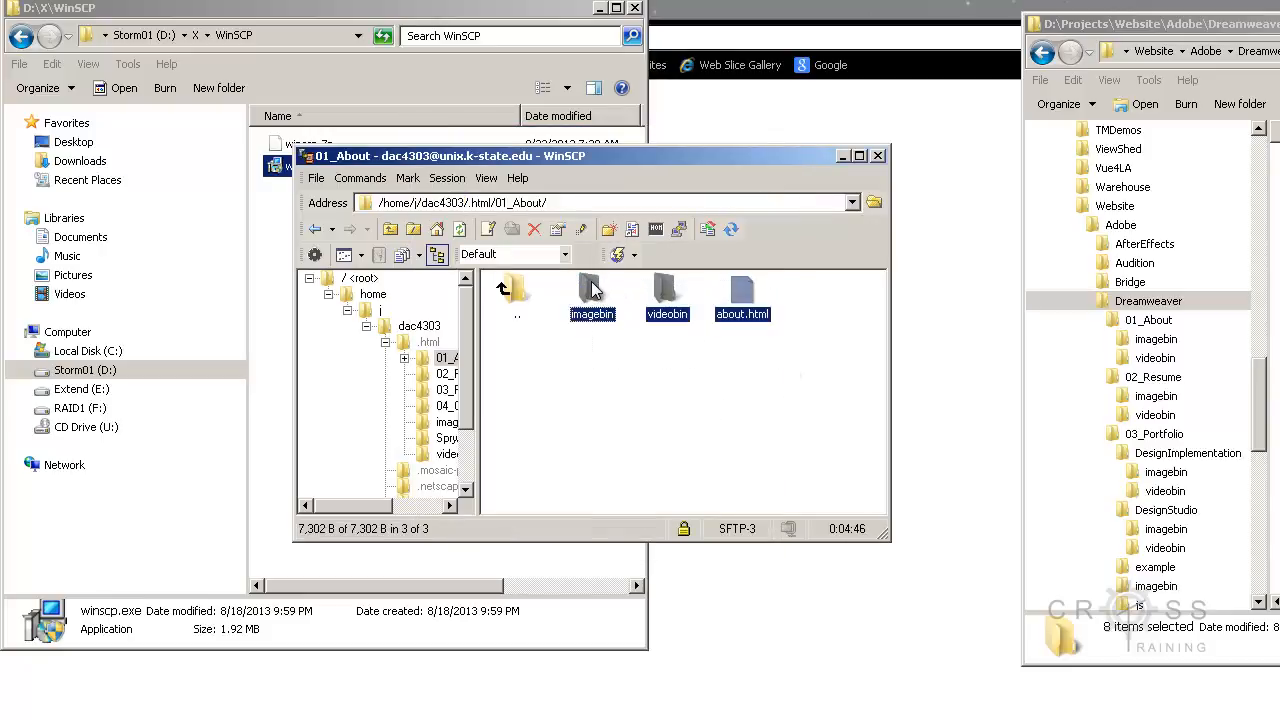
right_click(591, 283)
click(653, 520)
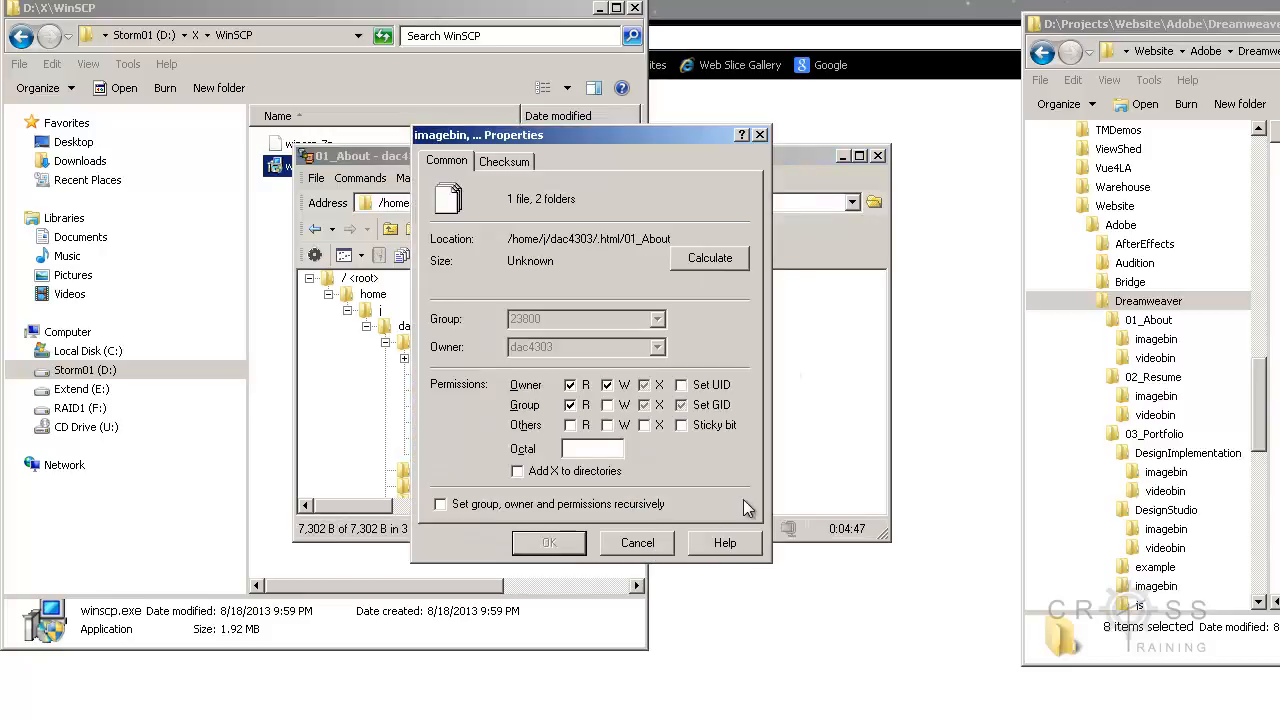
click(579, 449)
text(0744)
click(549, 542)
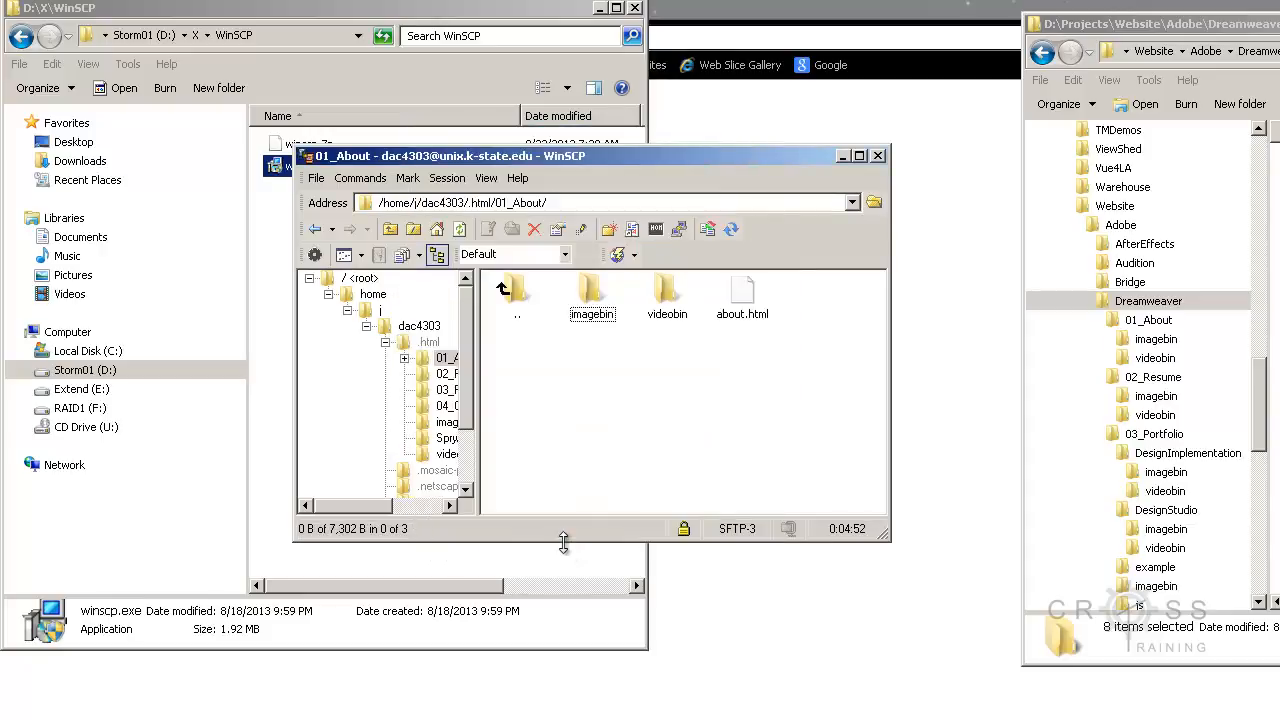
Step: Check the contents of the imagebin and videobin folders inside 01_About, and return to the .html folder
double_click(593, 316)
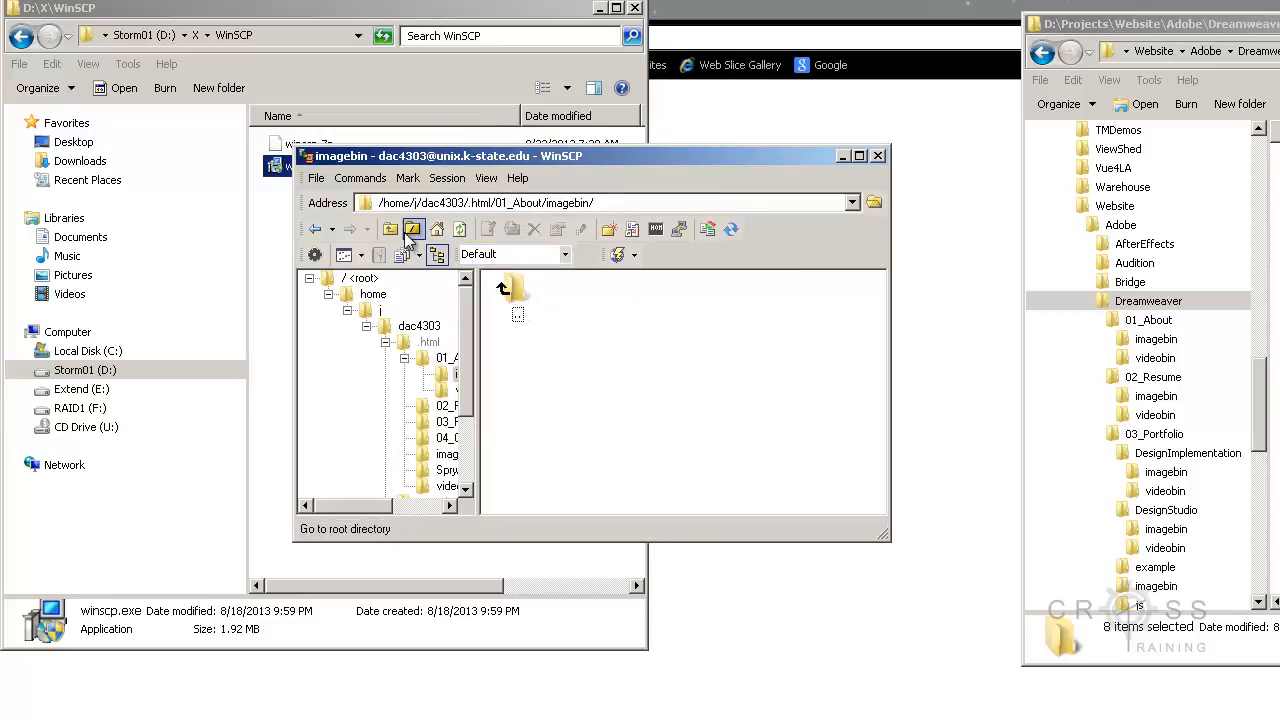
click(328, 229)
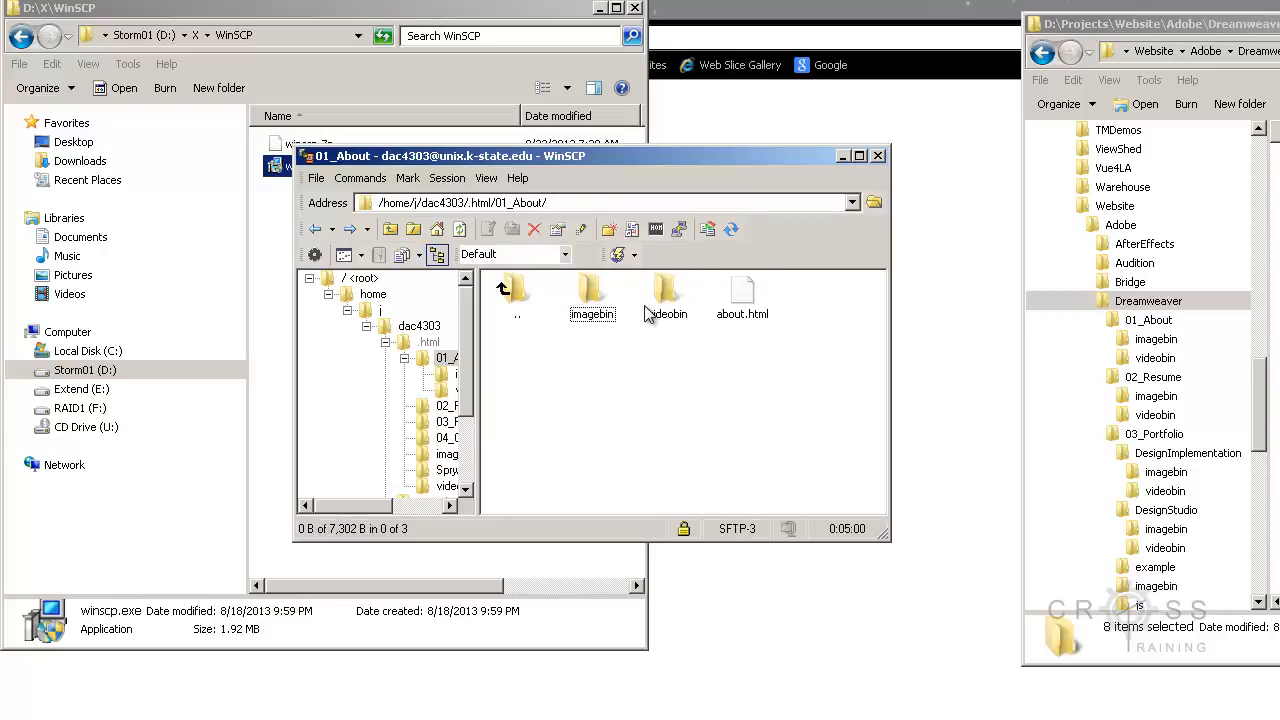
click(667, 310)
double_click(667, 310)
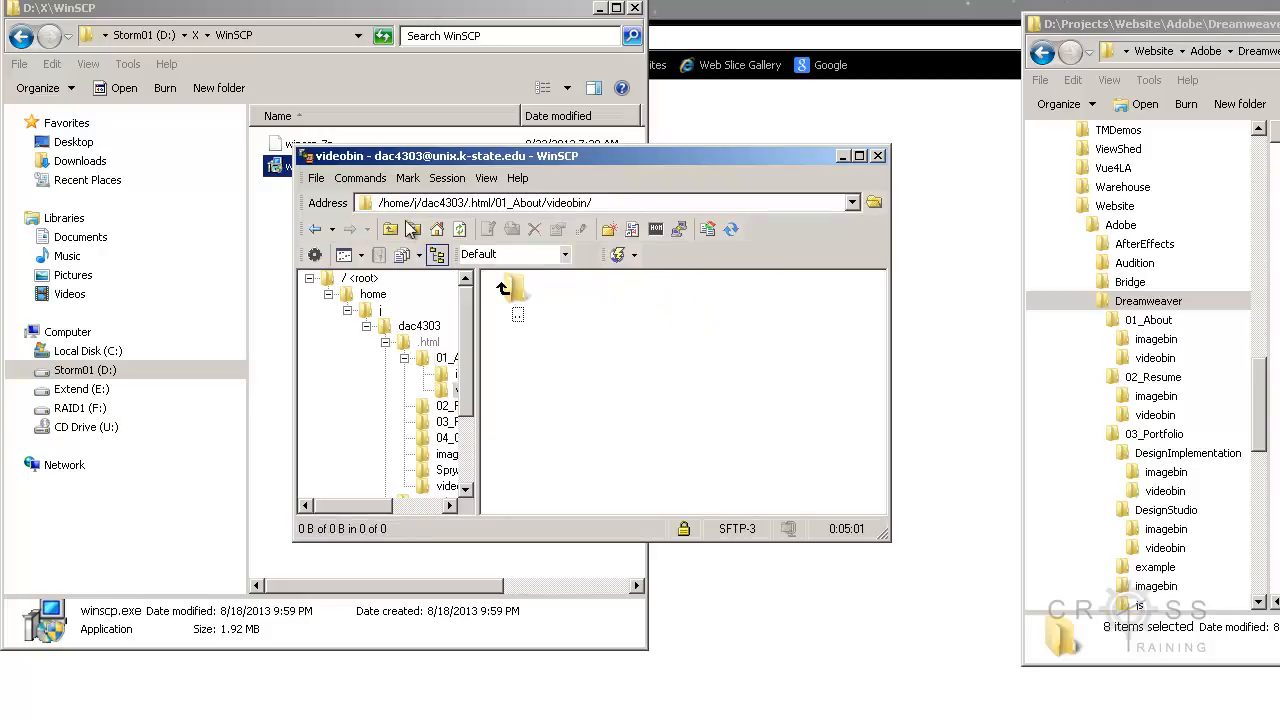
click(315, 229)
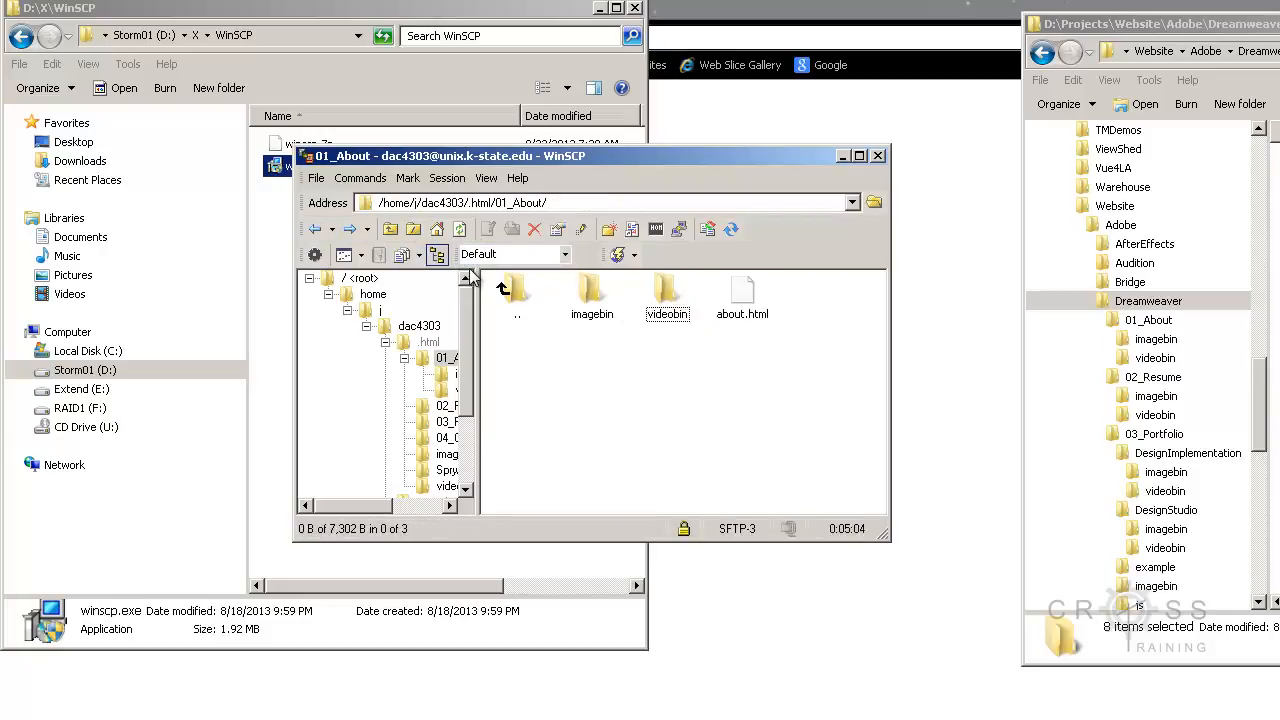
double_click(512, 290)
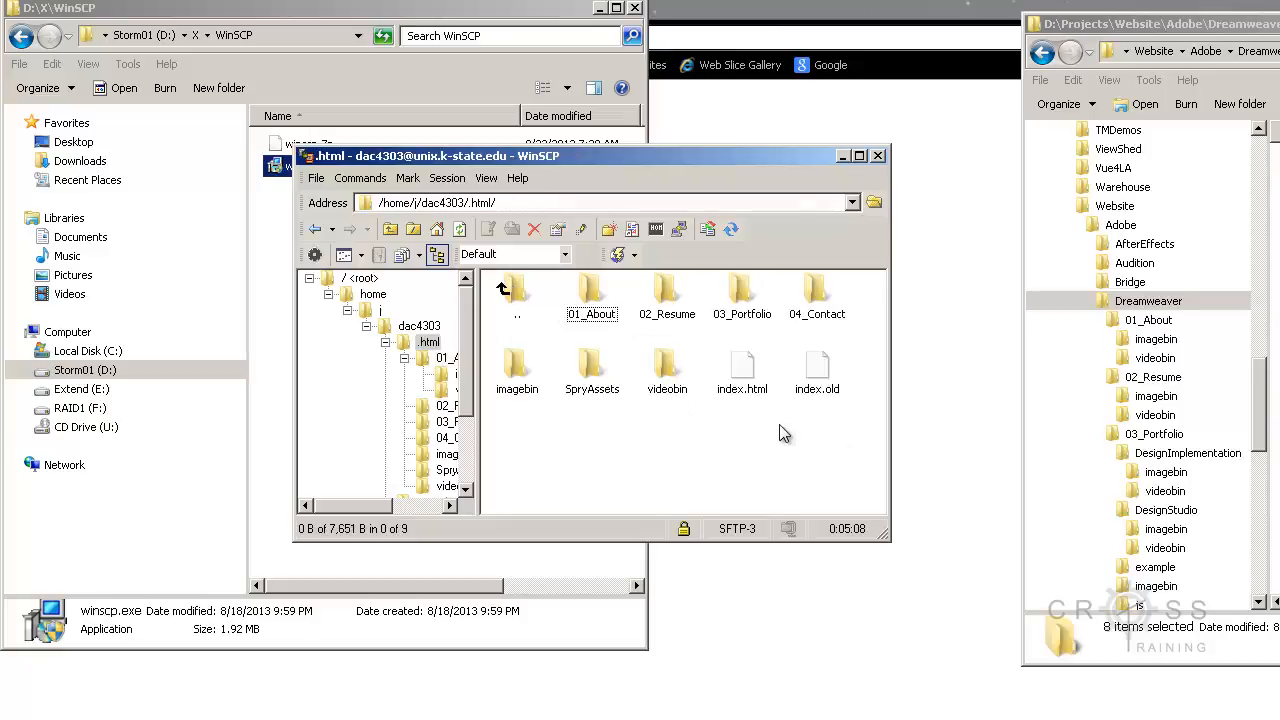
Step: Set the octal permissions of imagebin, SpryAssets, videobin and index.html in the .html folder to 0744
drag(778, 440, 496, 350)
right_click(512, 366)
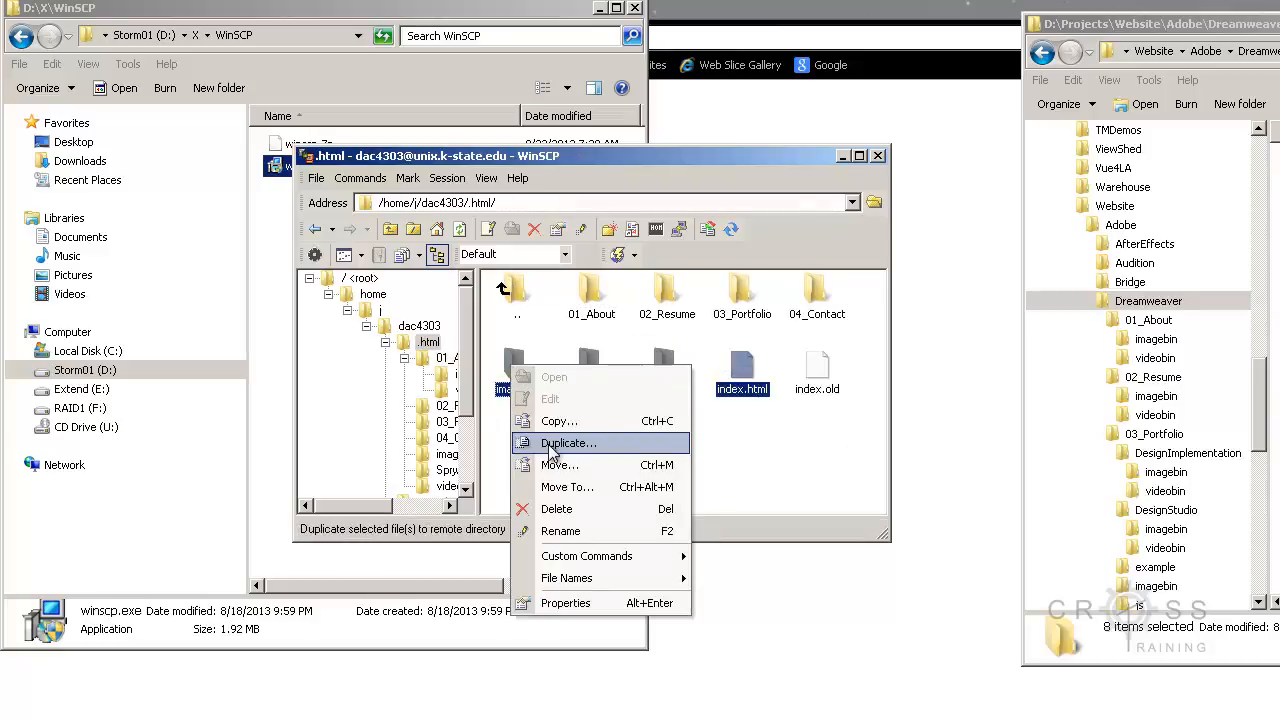
click(566, 603)
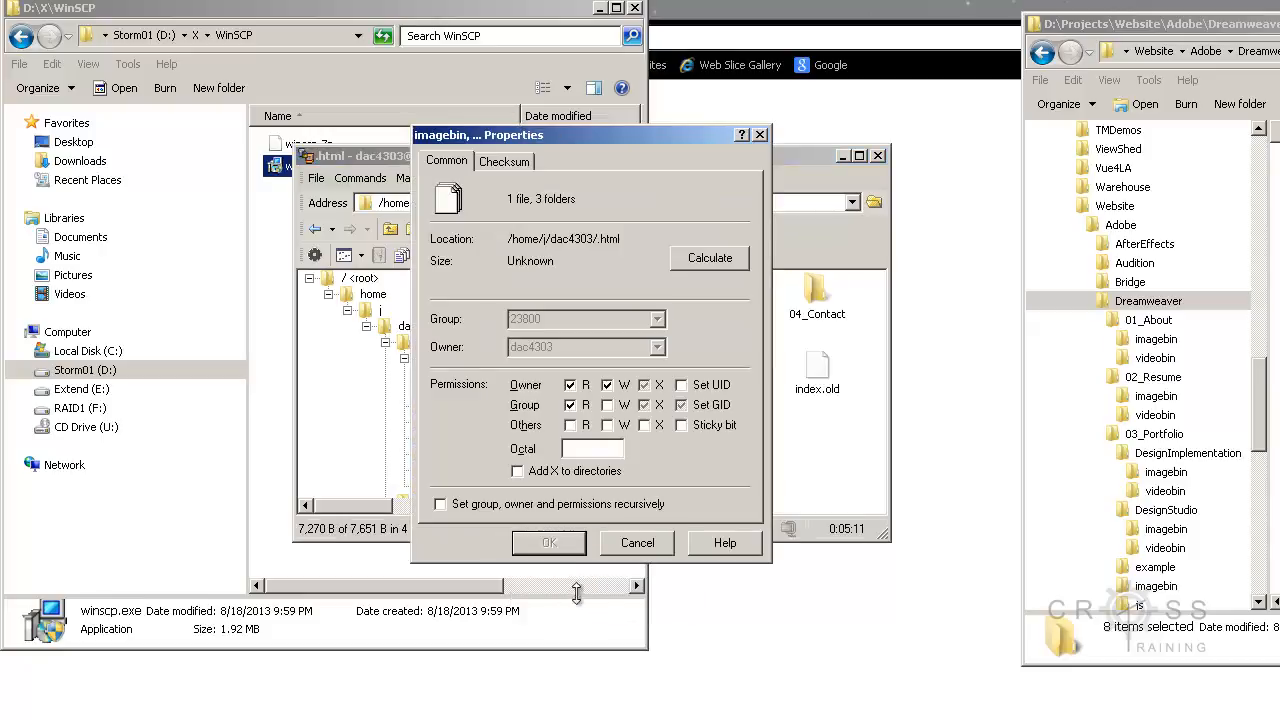
click(580, 449)
text(0744)
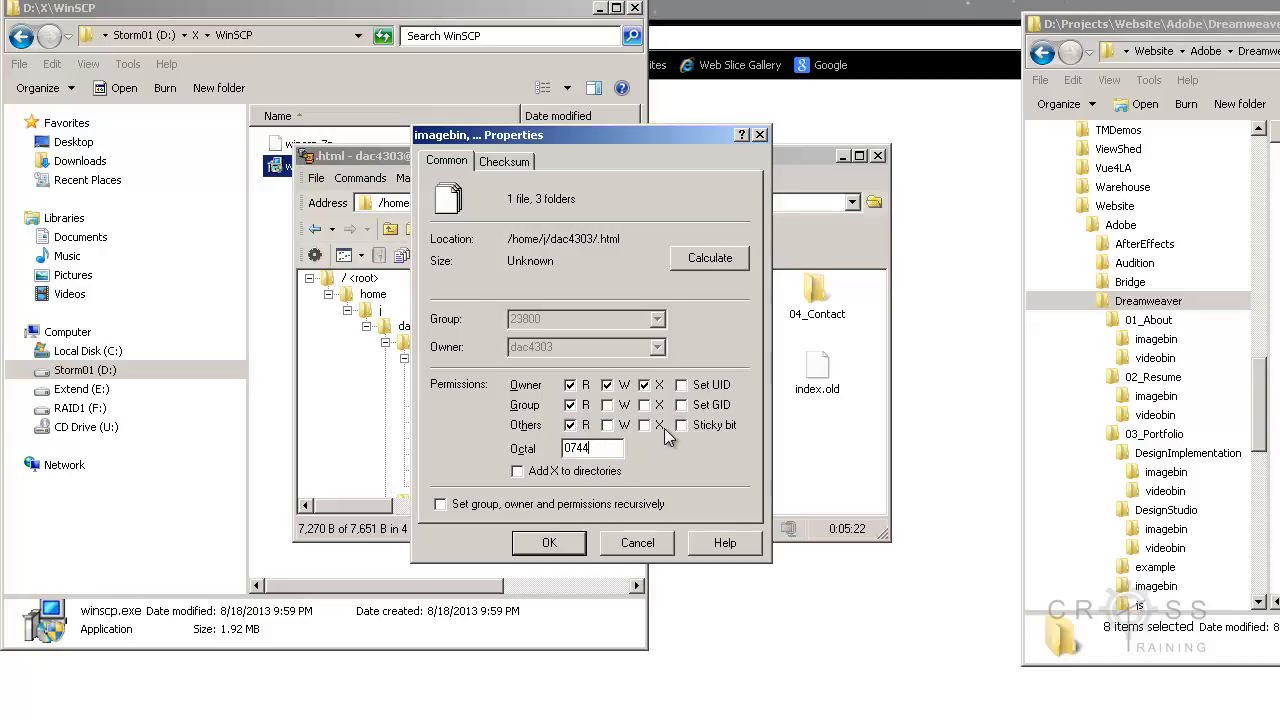
click(549, 542)
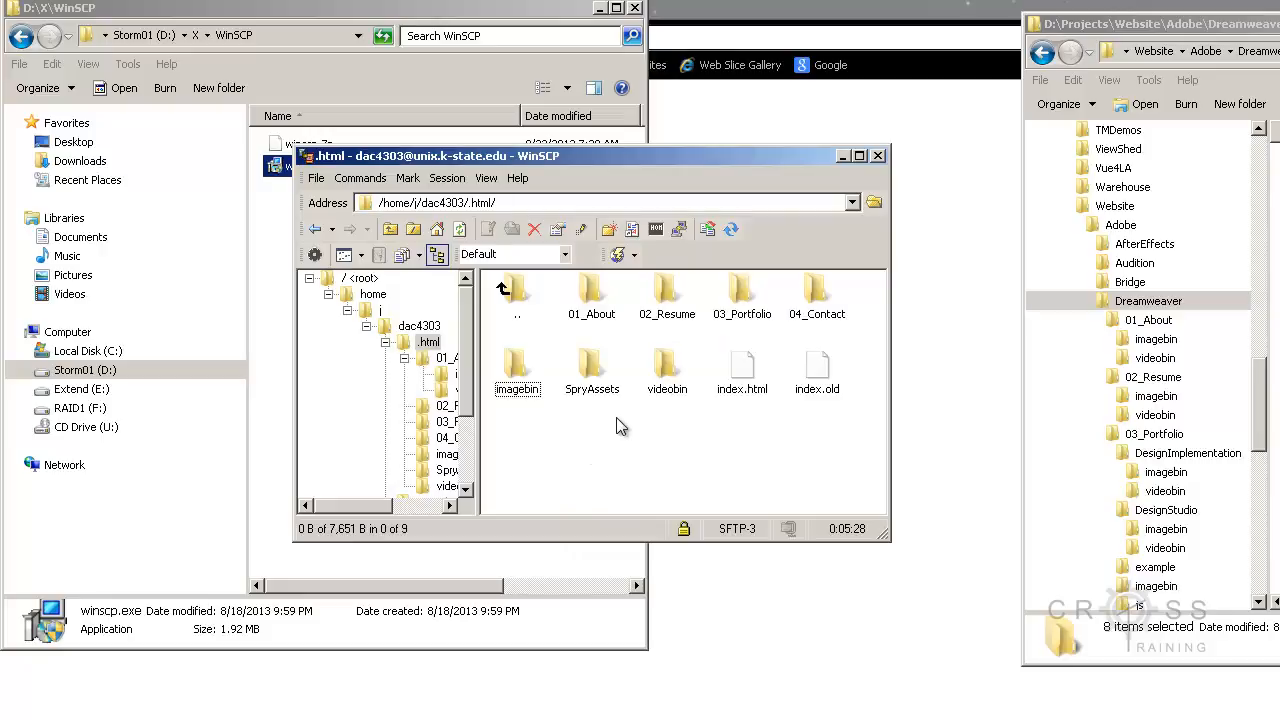
Step: Open the 02_Resume folder and set the octal permissions of imagebin, videobin and resume.html to 0744
double_click(666, 305)
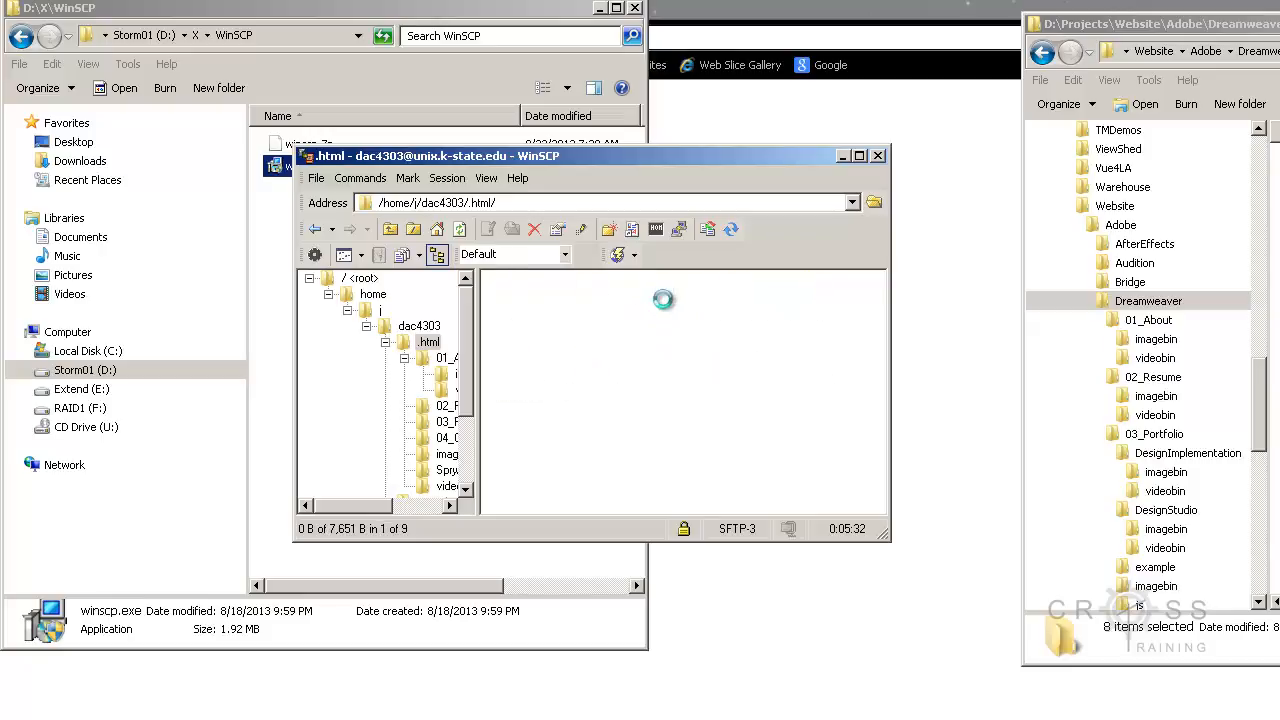
drag(769, 347, 572, 276)
right_click(590, 300)
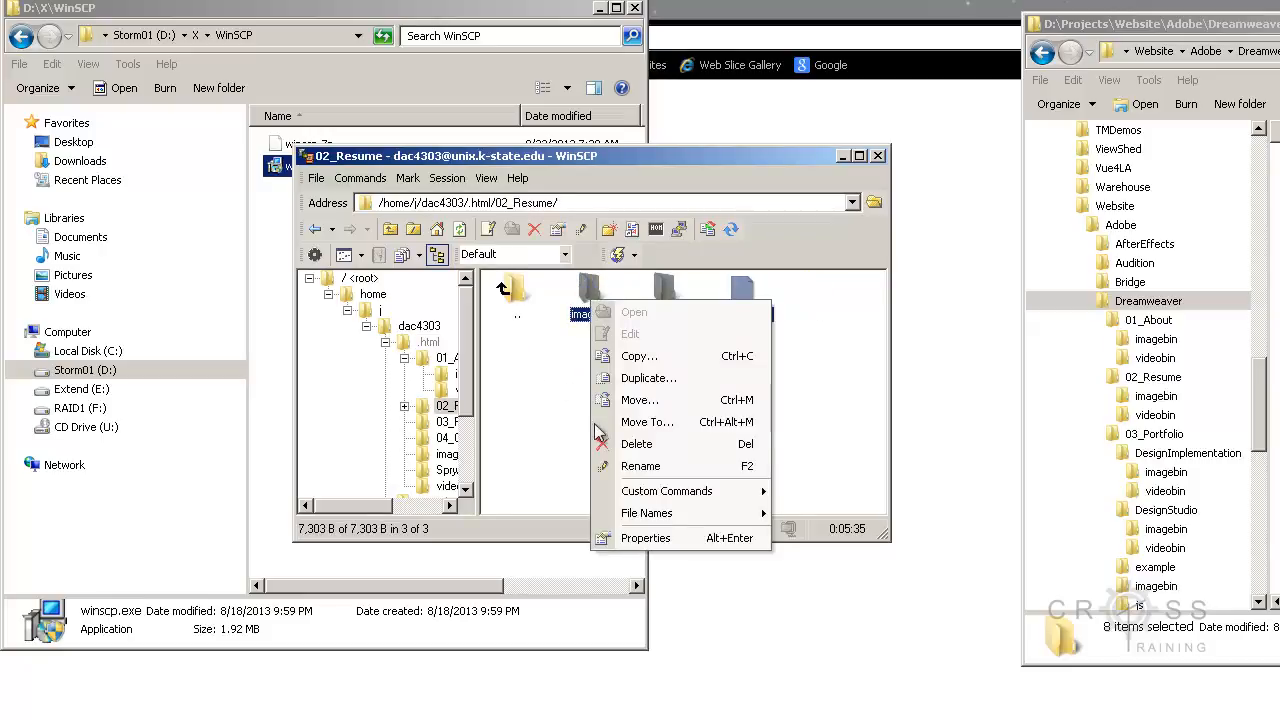
click(626, 539)
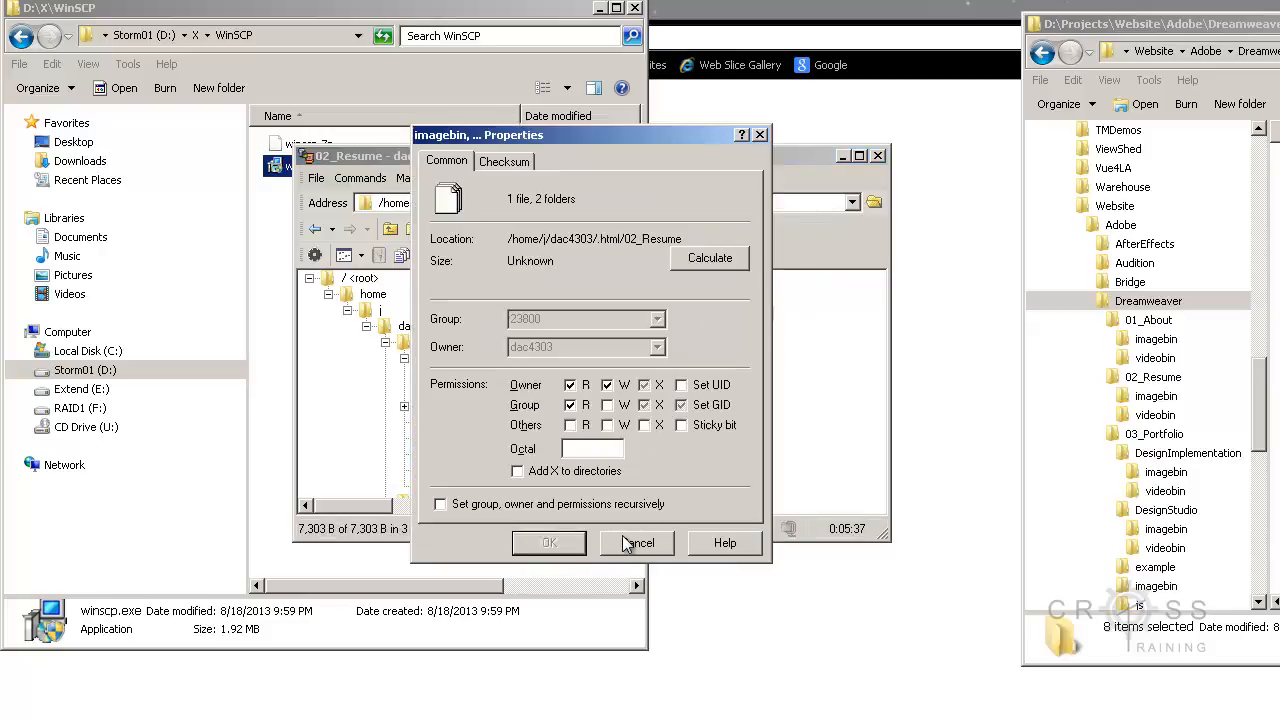
click(586, 452)
text(0744)
click(565, 543)
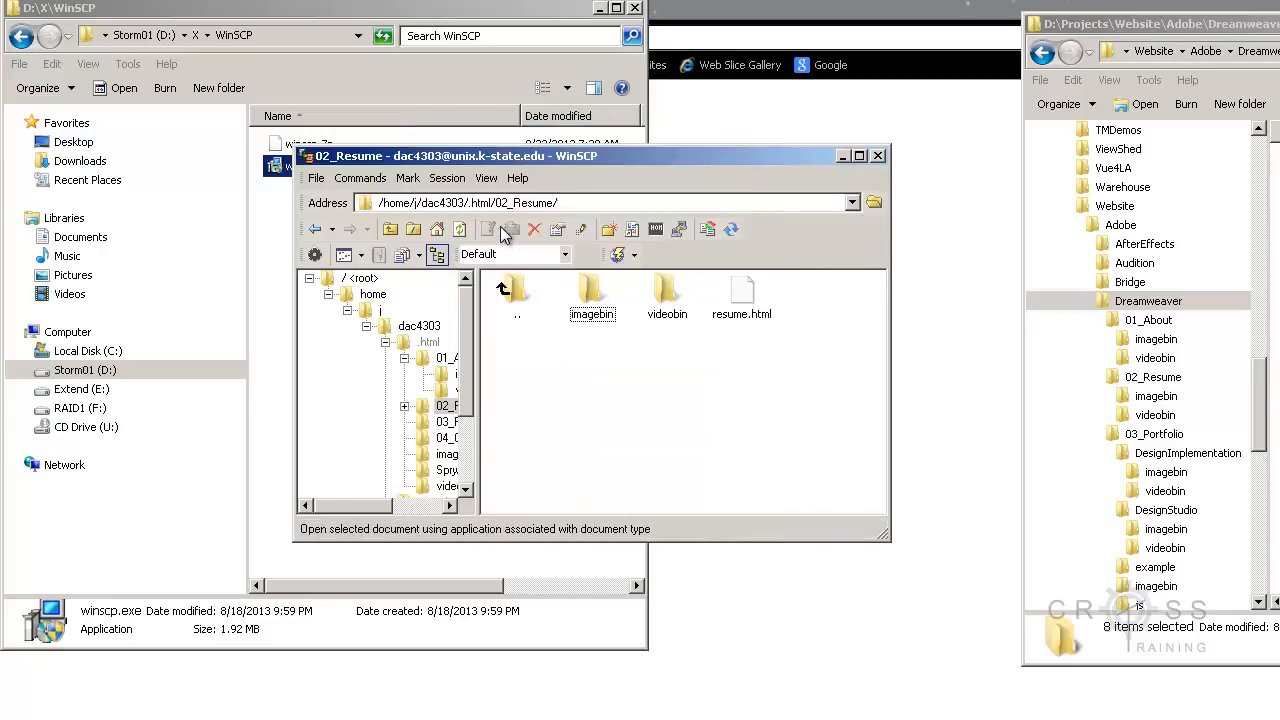
Step: Go back to the .html folder, open 03_Portfolio and set the octal permissions of all seven items to 0755
click(510, 290)
double_click(510, 290)
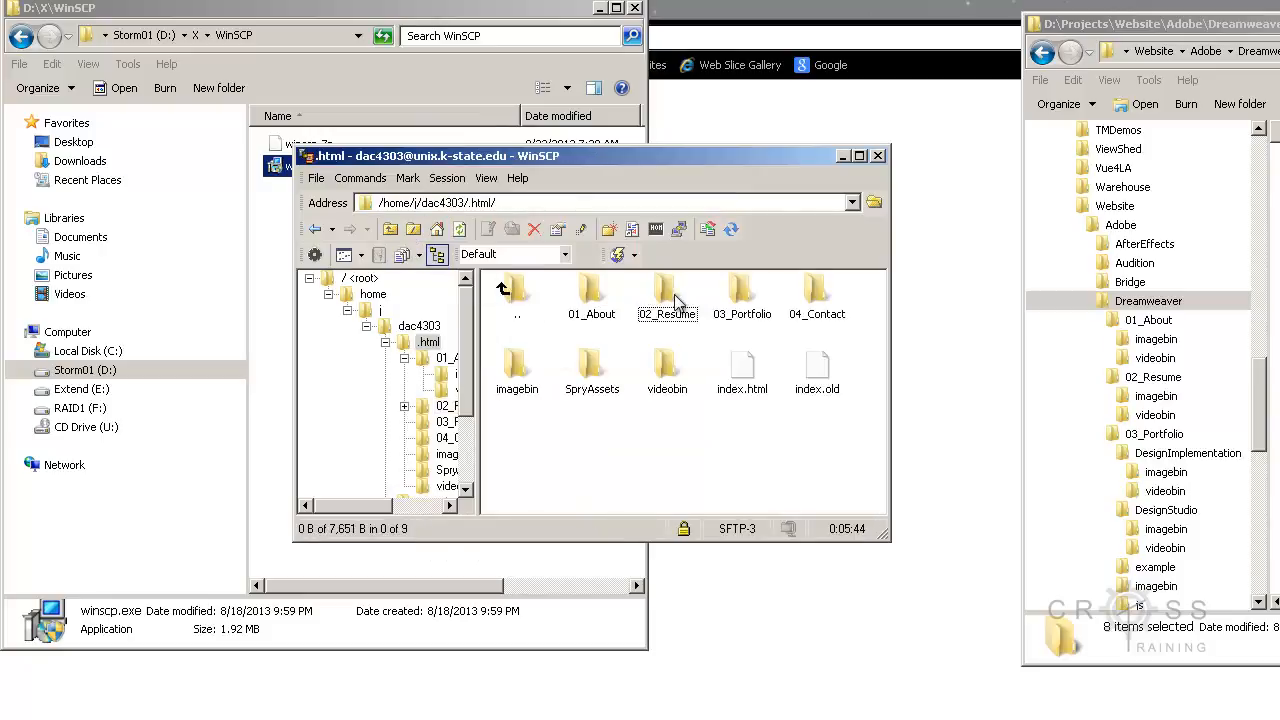
double_click(750, 295)
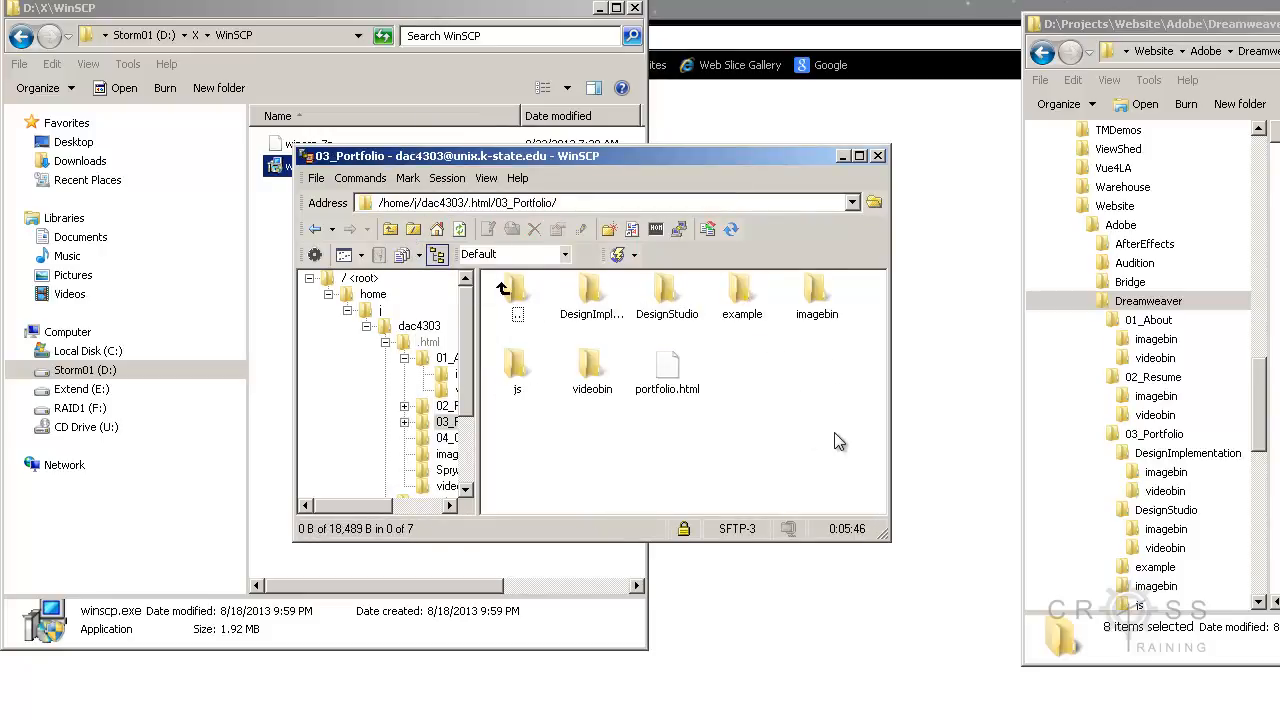
drag(784, 437, 528, 314)
right_click(593, 299)
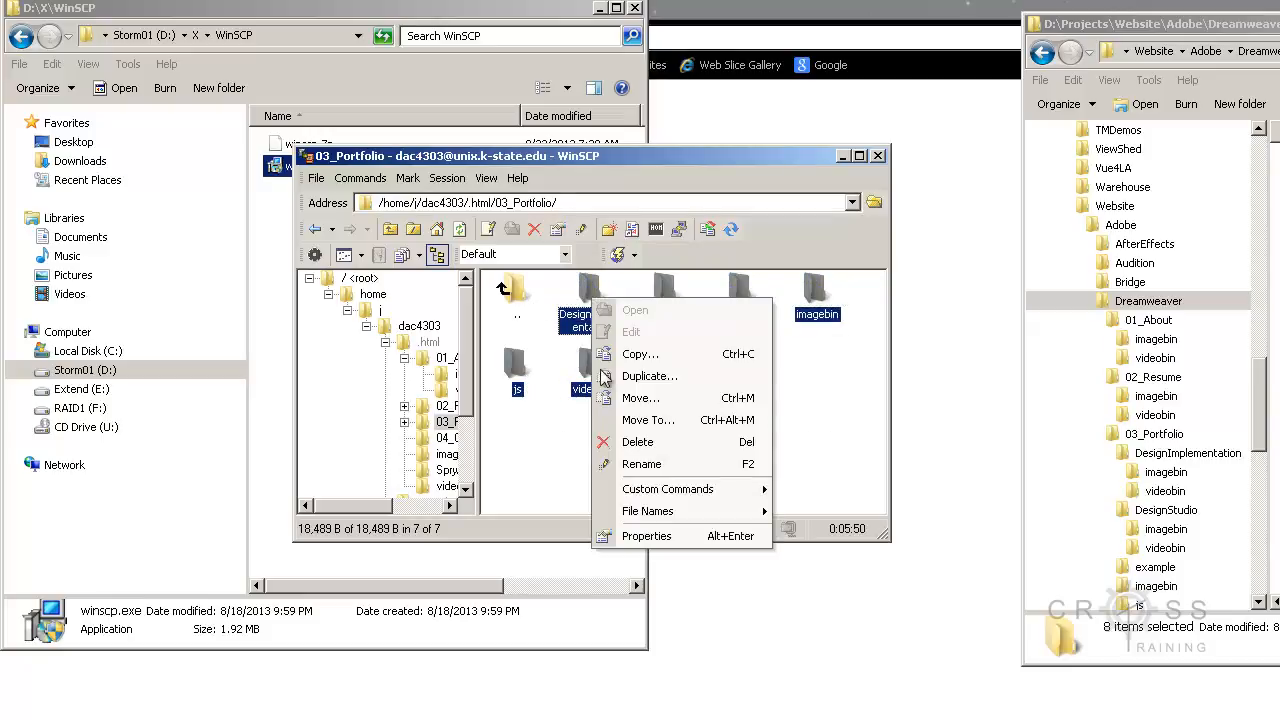
click(640, 536)
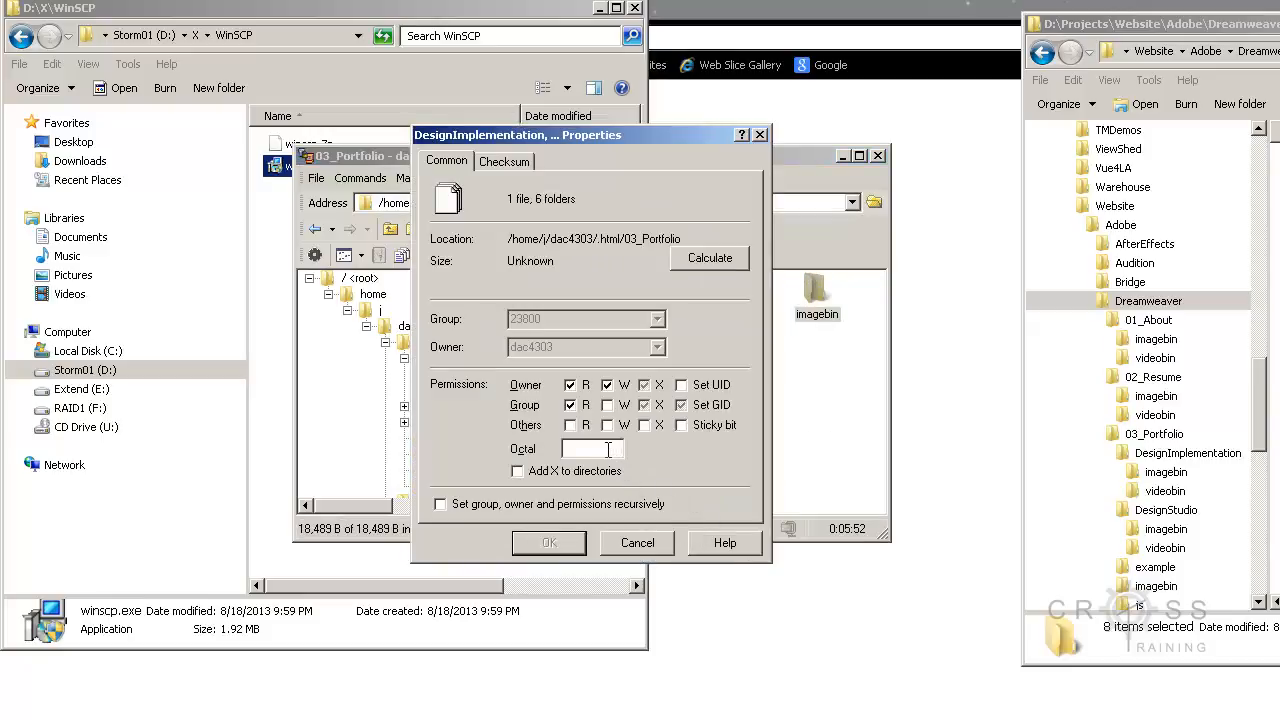
click(610, 450)
text(0755)
click(550, 542)
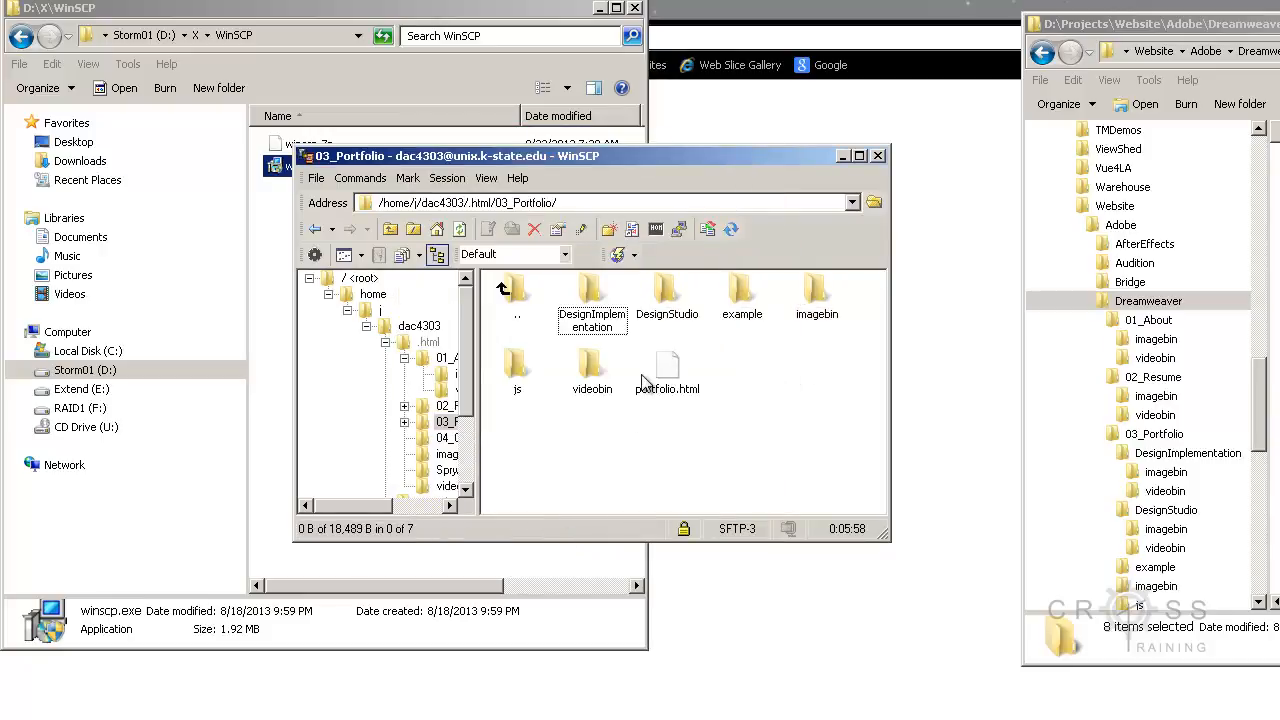
Step: Open the example folder in 03_Portfolio and set the octal permissions of all its files and folders to 0744
double_click(748, 302)
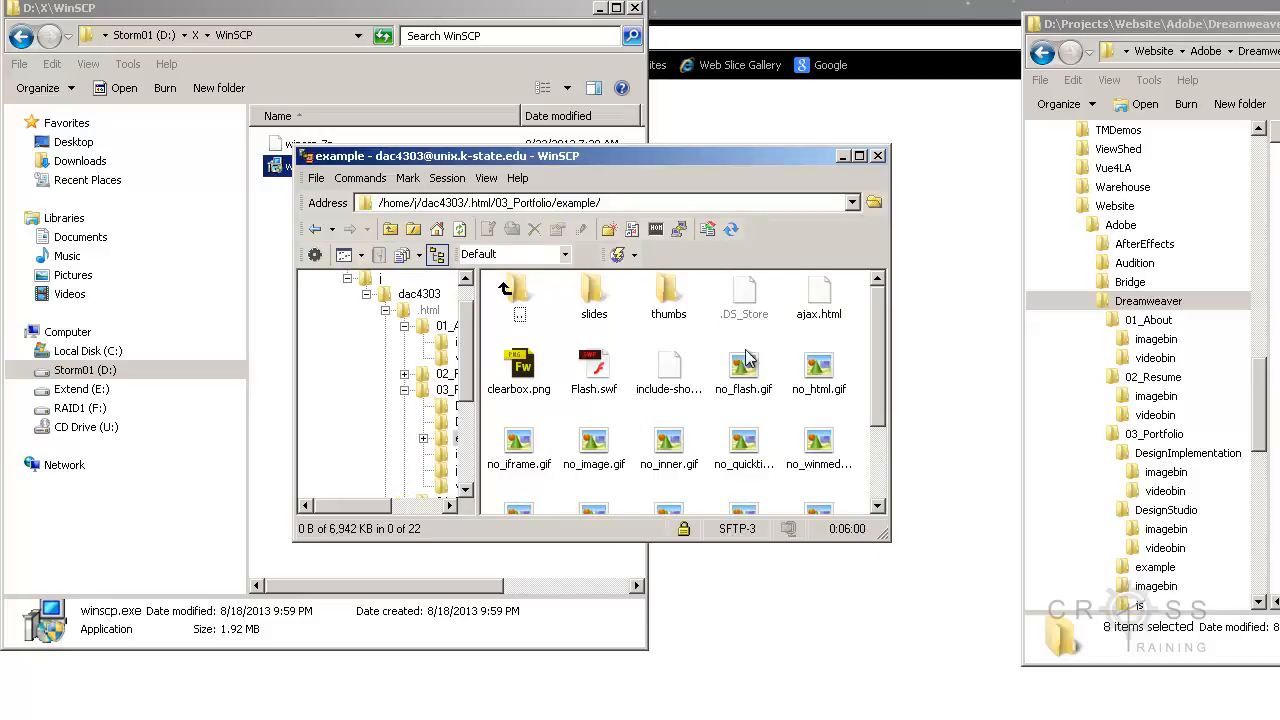
click(594, 300)
key(ctrl+a)
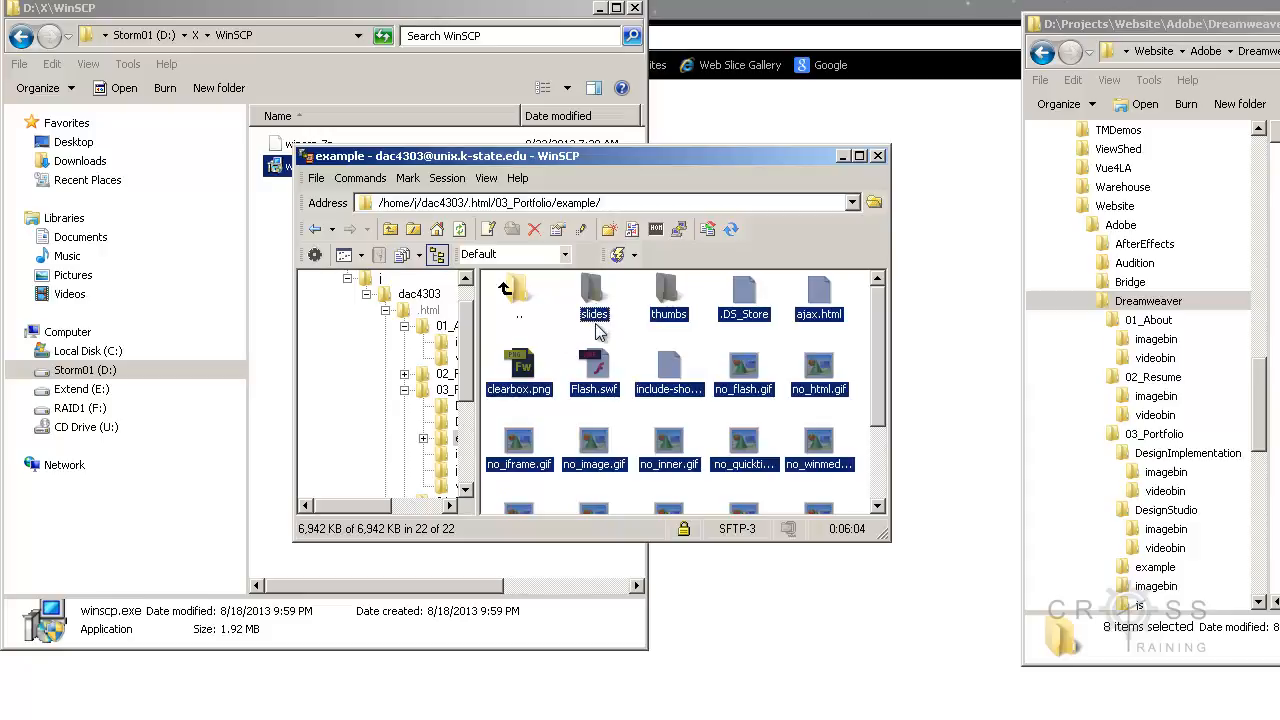
right_click(600, 312)
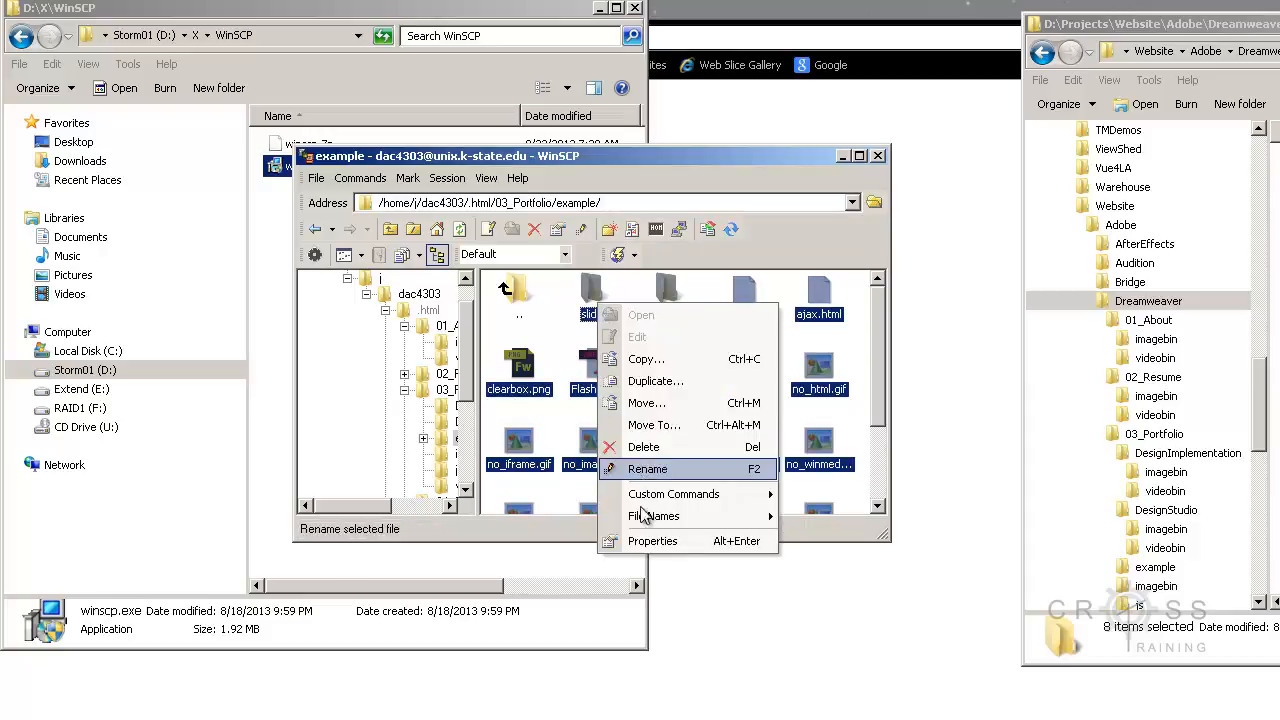
click(614, 541)
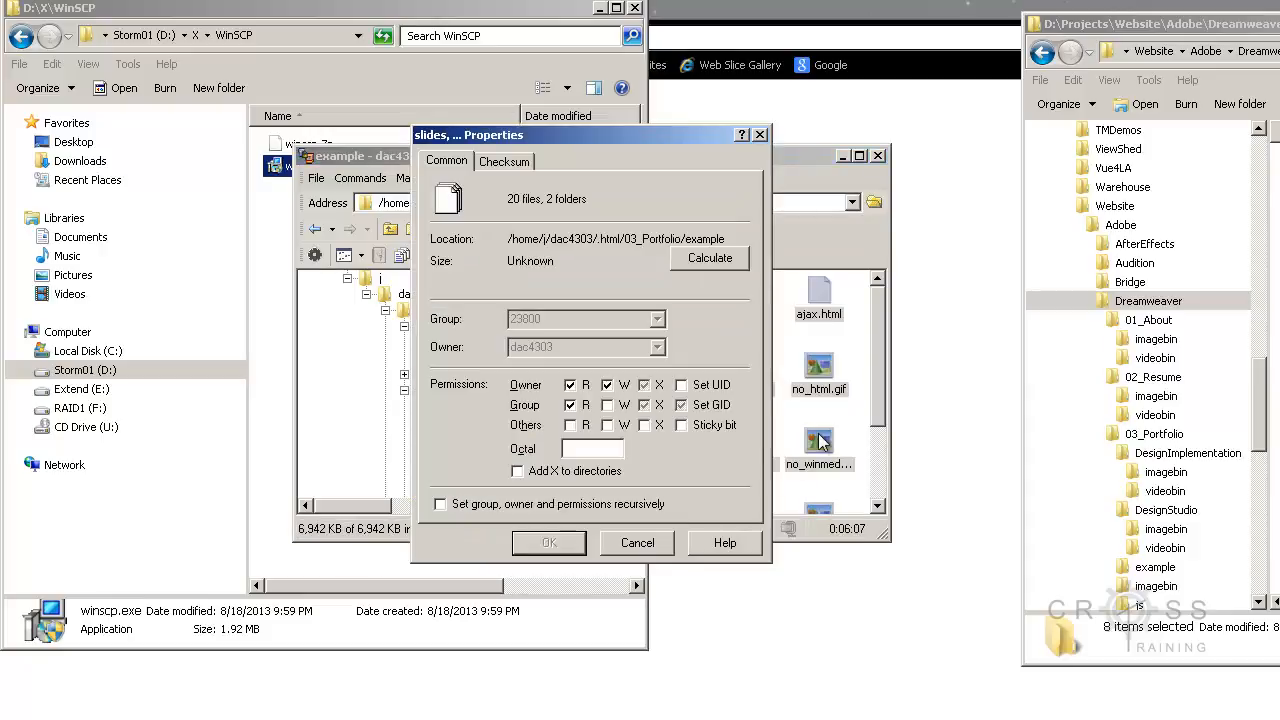
click(597, 449)
text(0744)
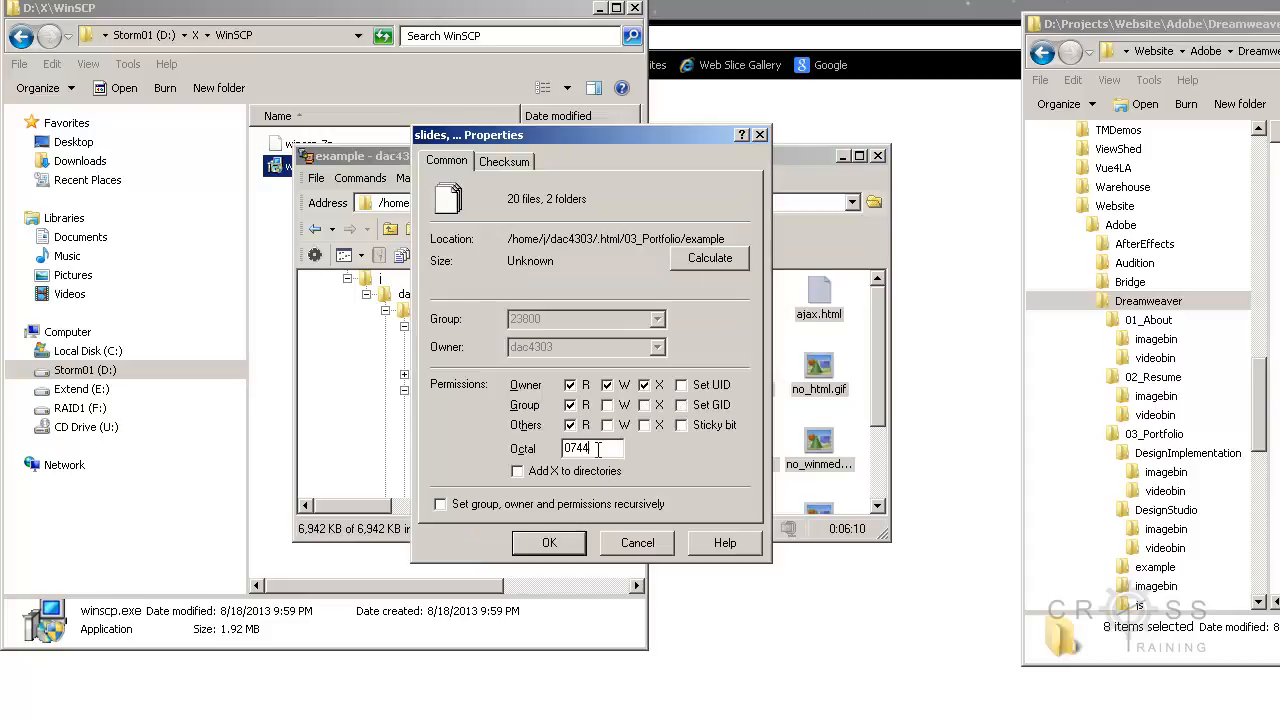
click(549, 543)
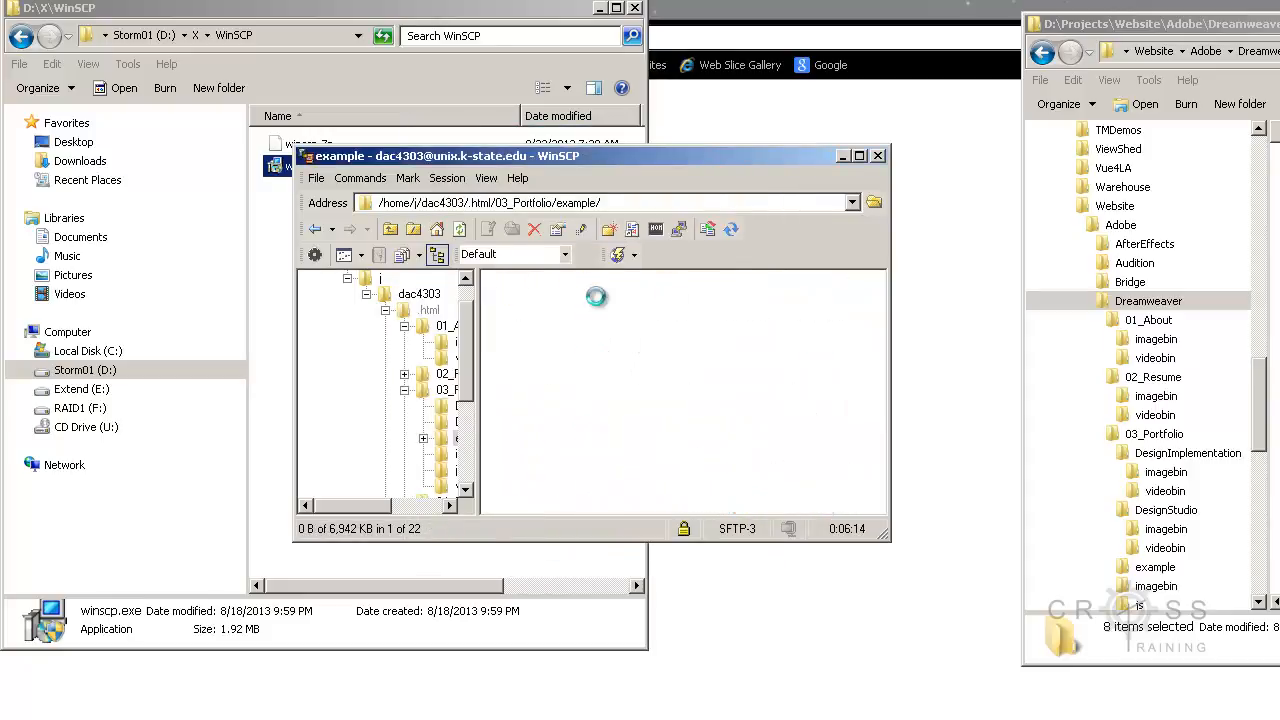
Step: In the slides folder inside example, set the octal permissions of OutForADrink.jpg to 0644
right_click(605, 292)
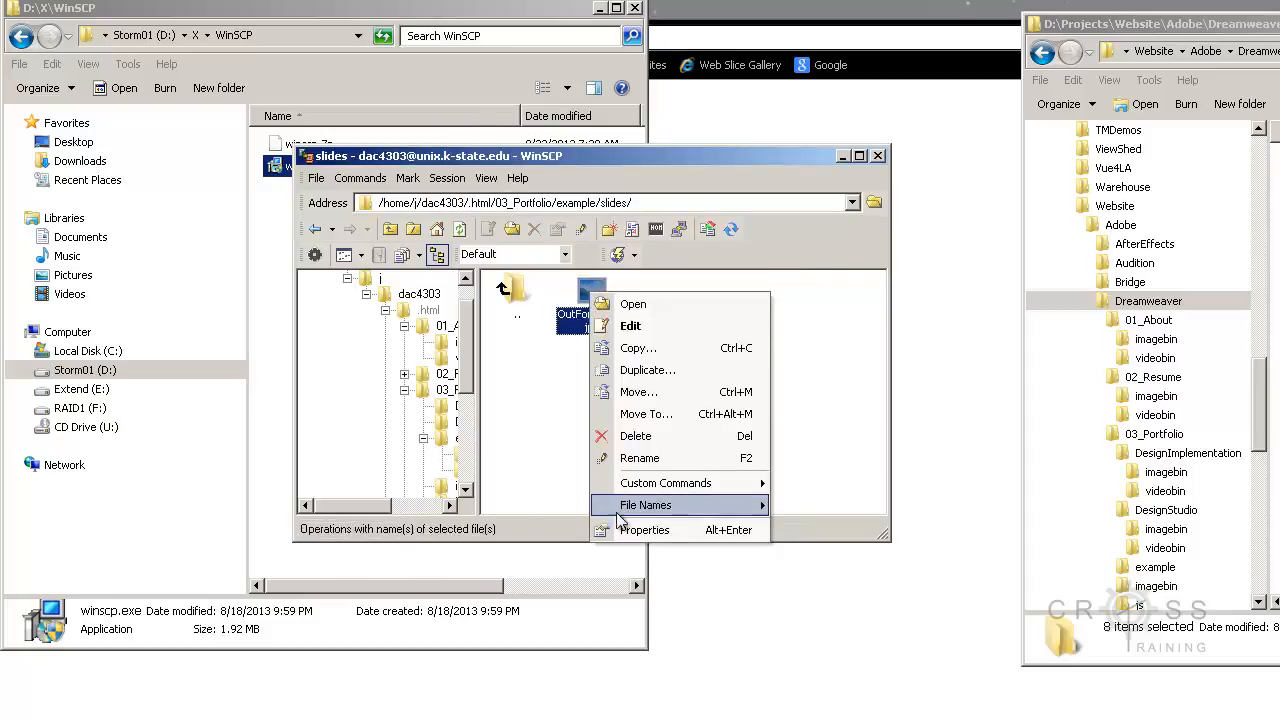
click(640, 607)
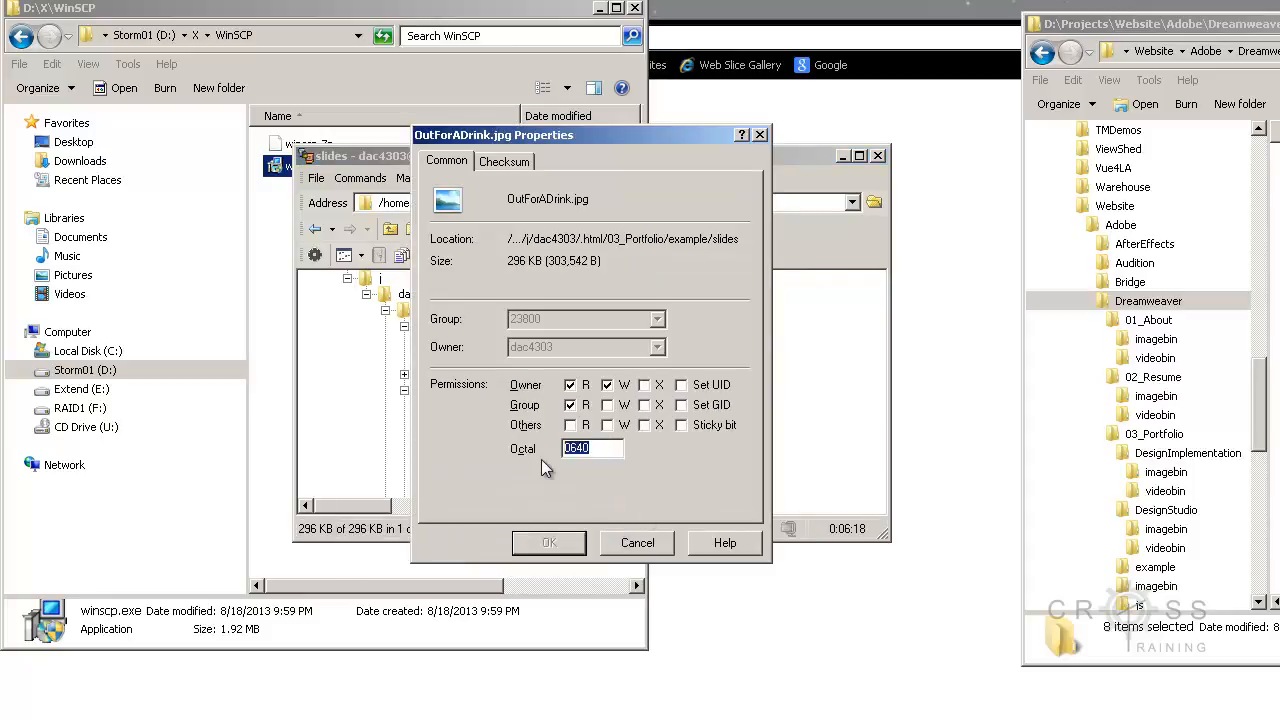
text(0644)
click(549, 542)
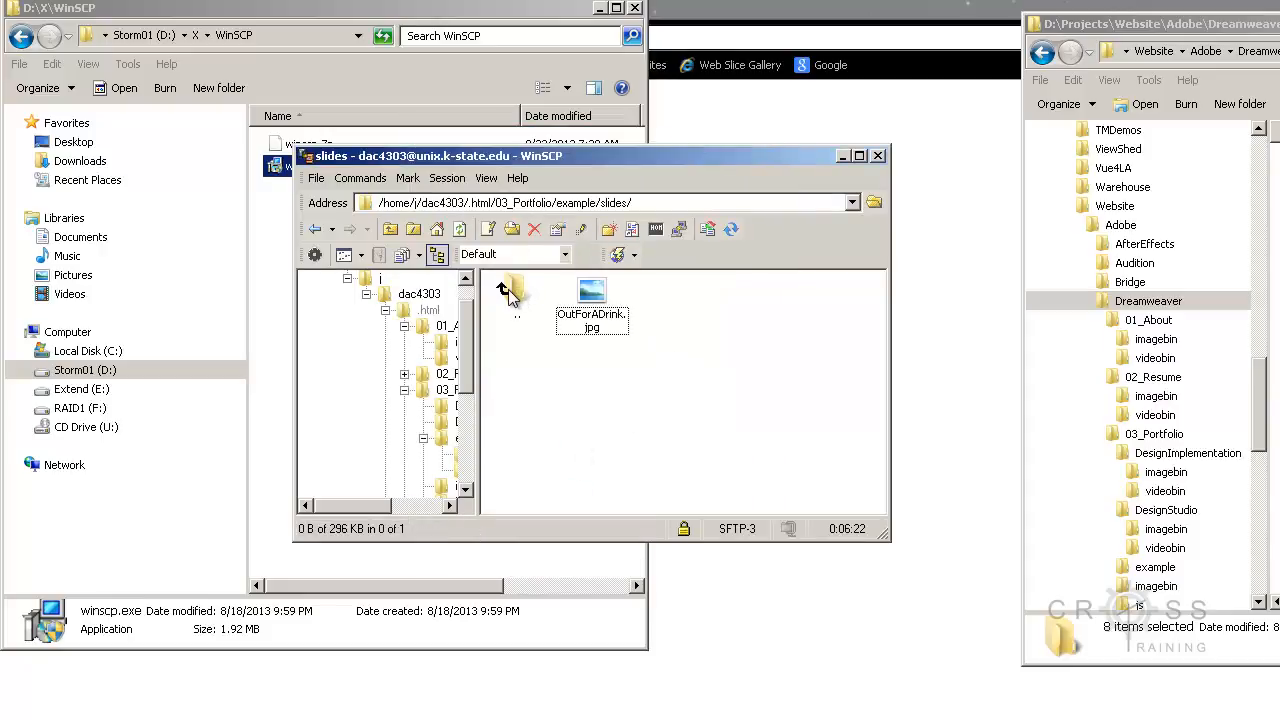
Step: Return to the example folder, open thumbs and set the octal permissions of OutForADrink.gif to 0744
double_click(509, 293)
double_click(668, 308)
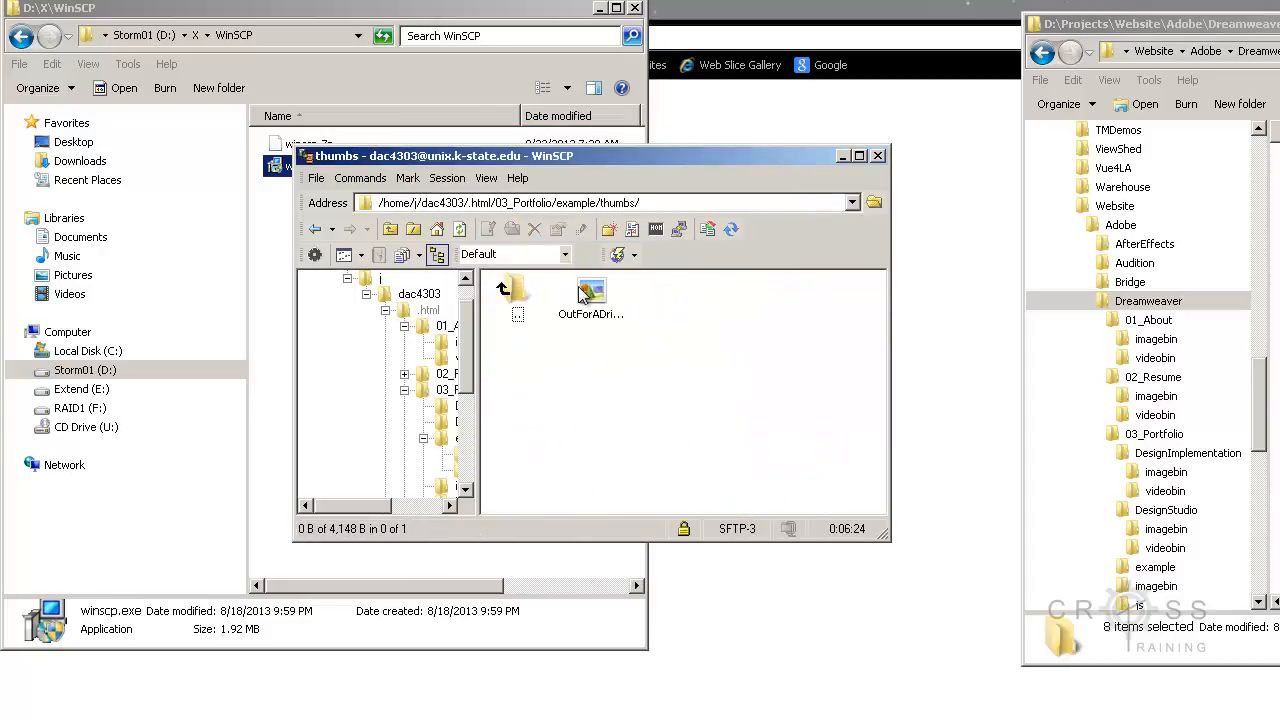
right_click(587, 295)
click(580, 529)
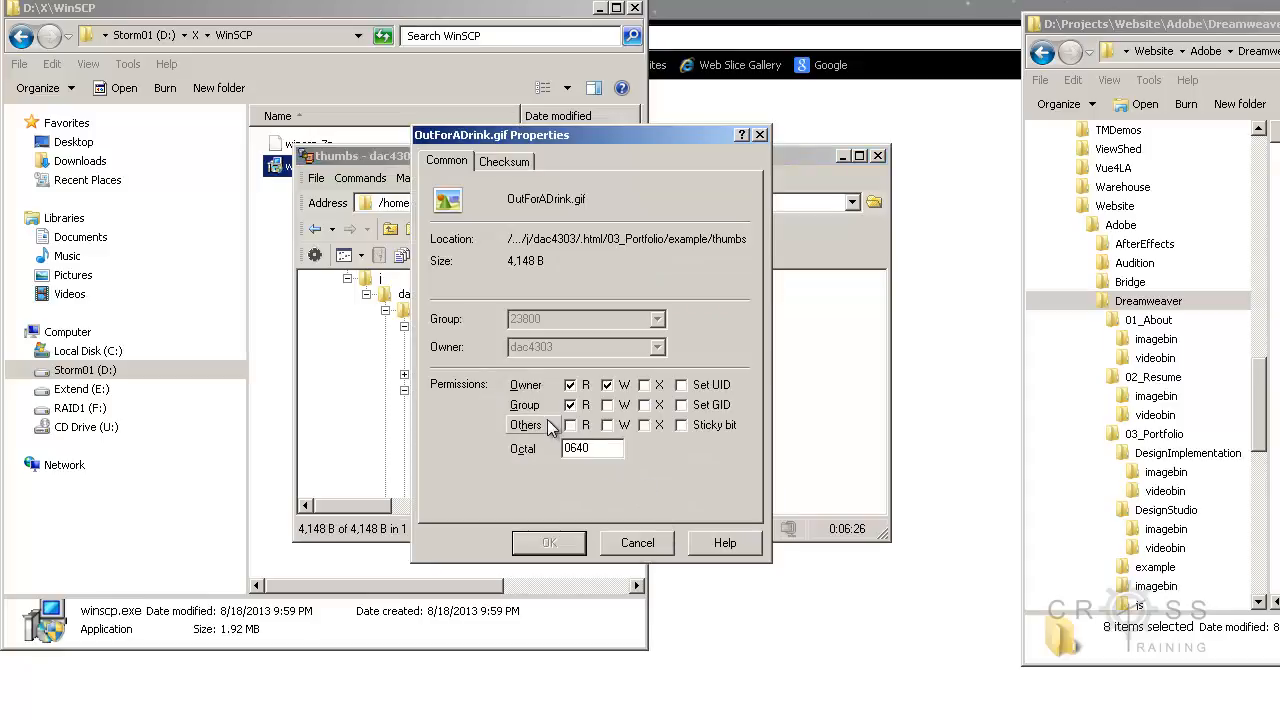
double_click(566, 448)
text(0744)
click(560, 542)
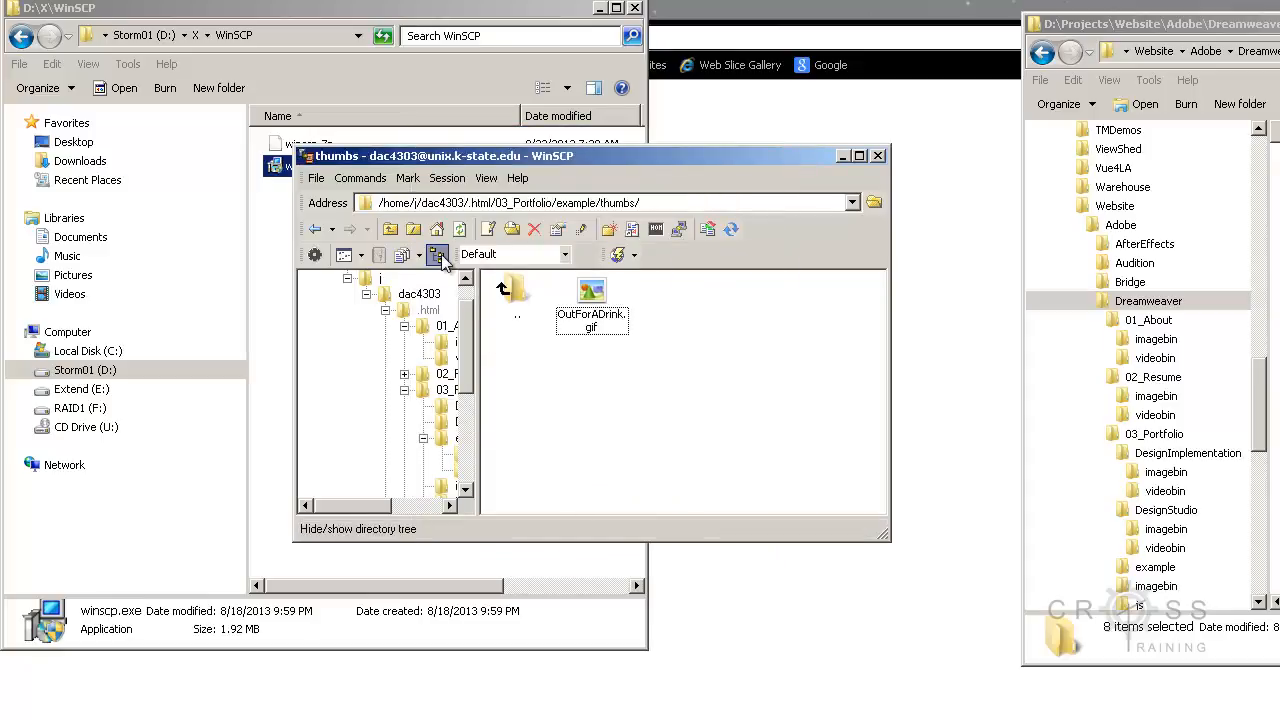
Step: Look through the files in the example folder and go back up to 03_Portfolio
double_click(511, 300)
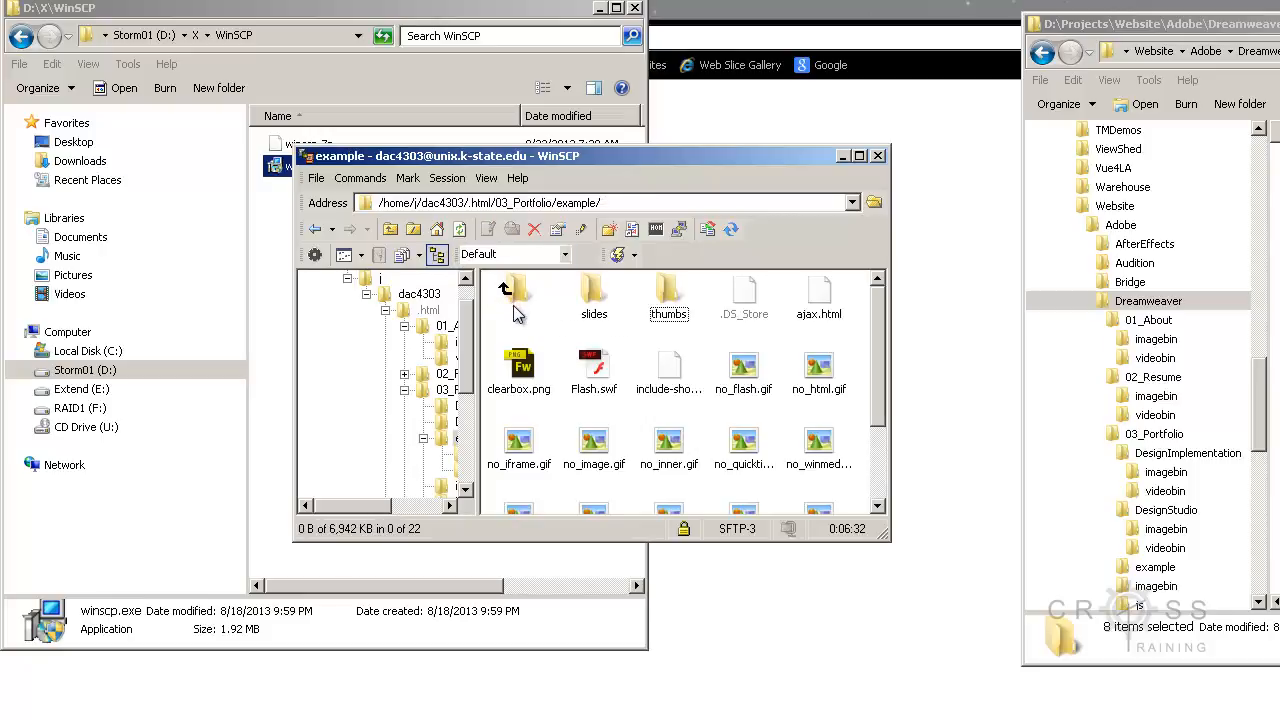
click(690, 390)
scroll(690, 390, down, 1)
scroll(690, 390, up, 1)
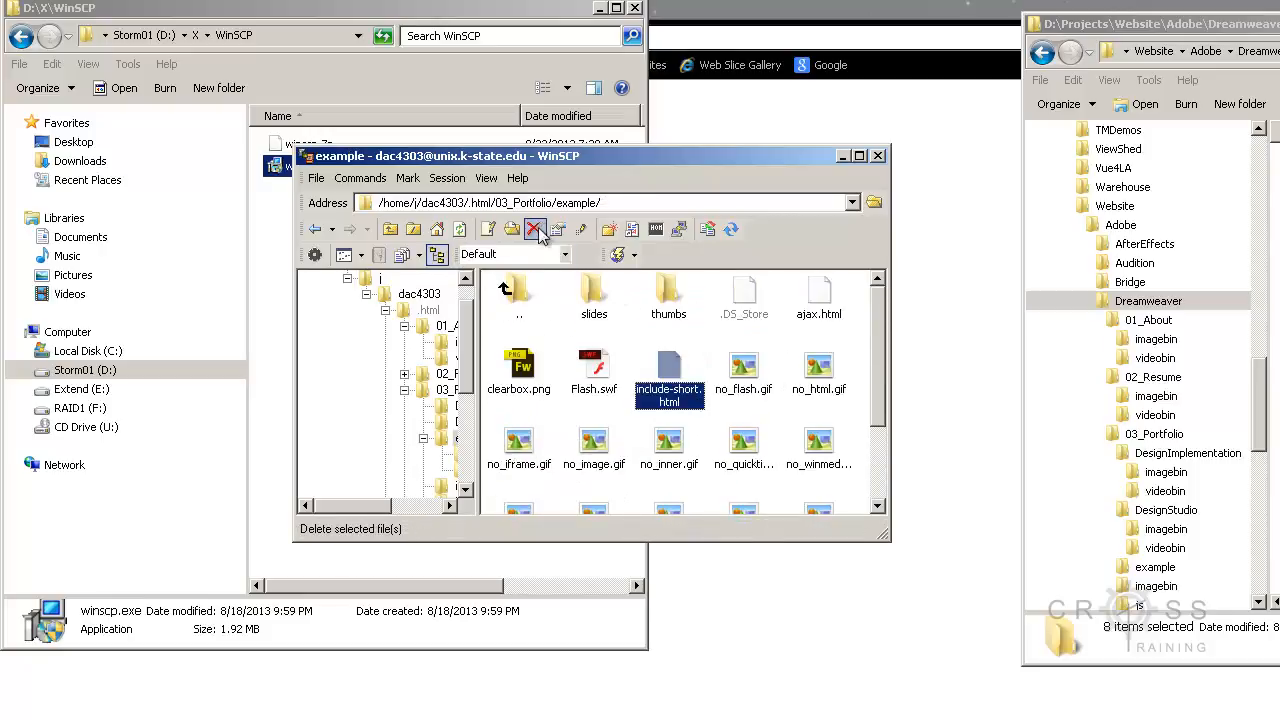
double_click(510, 292)
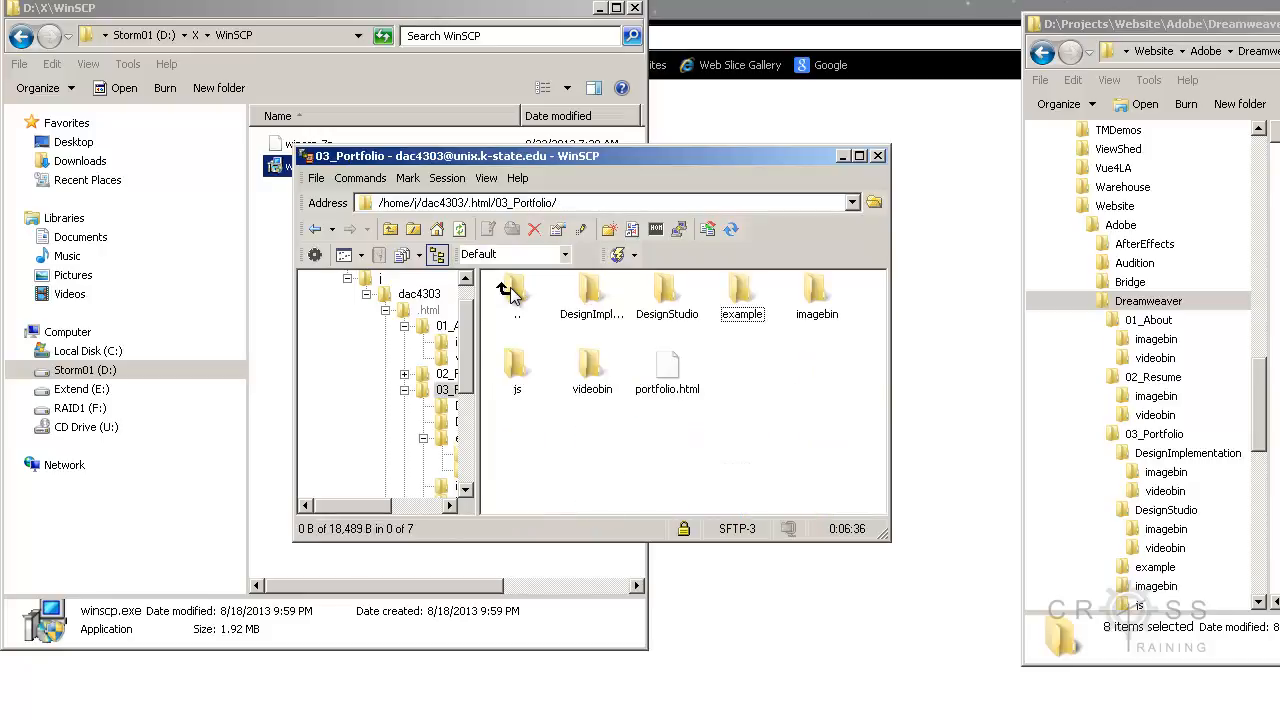
Step: Open the DesignImplementation folder and set the octal permissions of imagebin, videobin and the file beside them to 0744
click(660, 311)
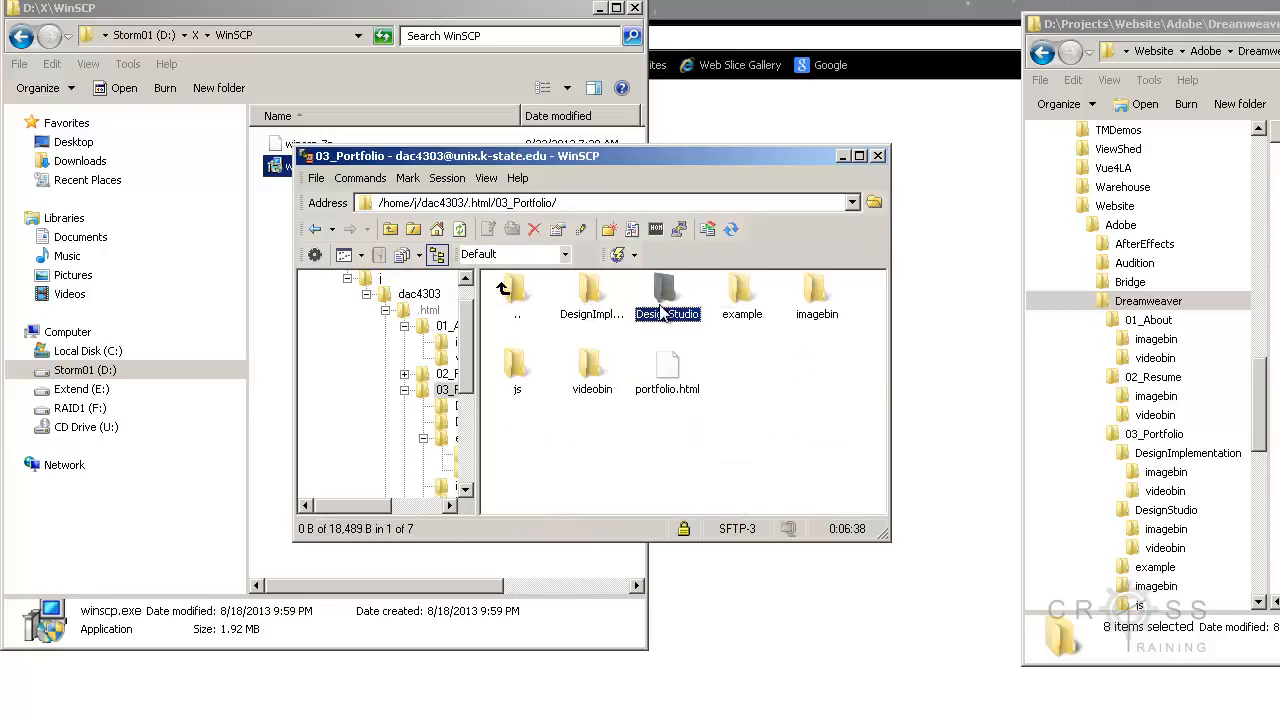
double_click(591, 295)
drag(785, 362, 593, 297)
right_click(593, 297)
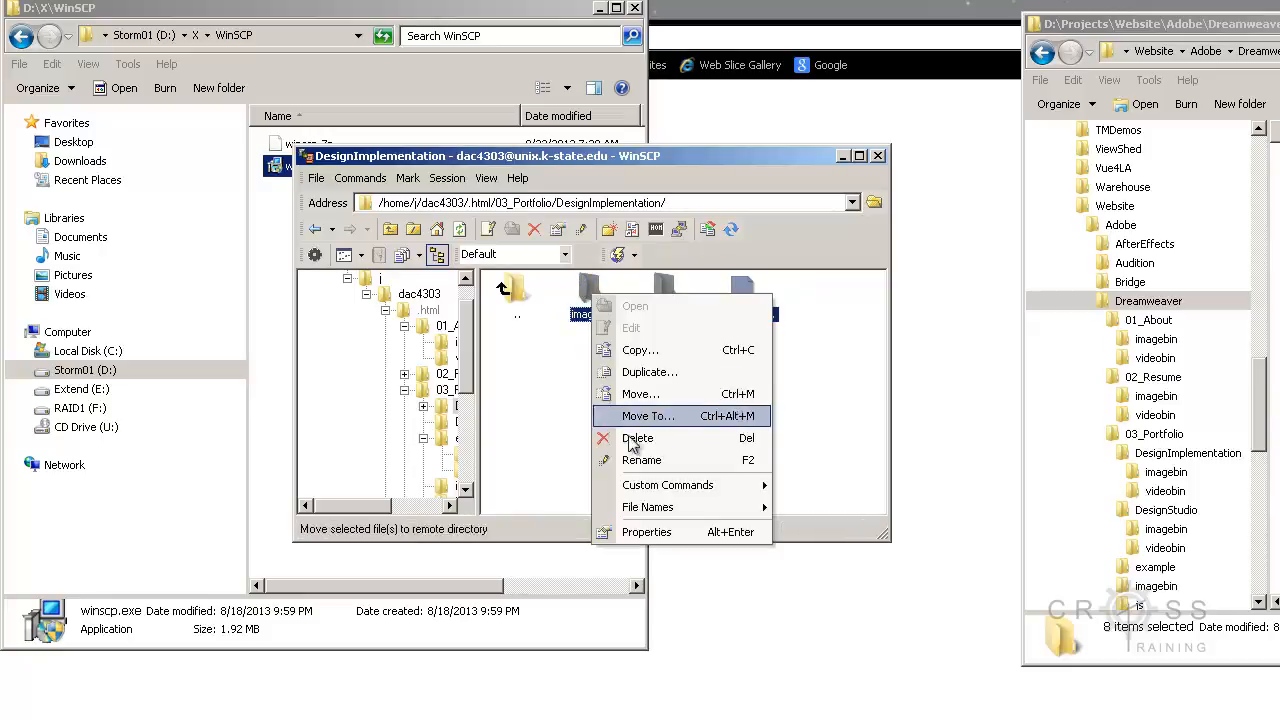
click(630, 528)
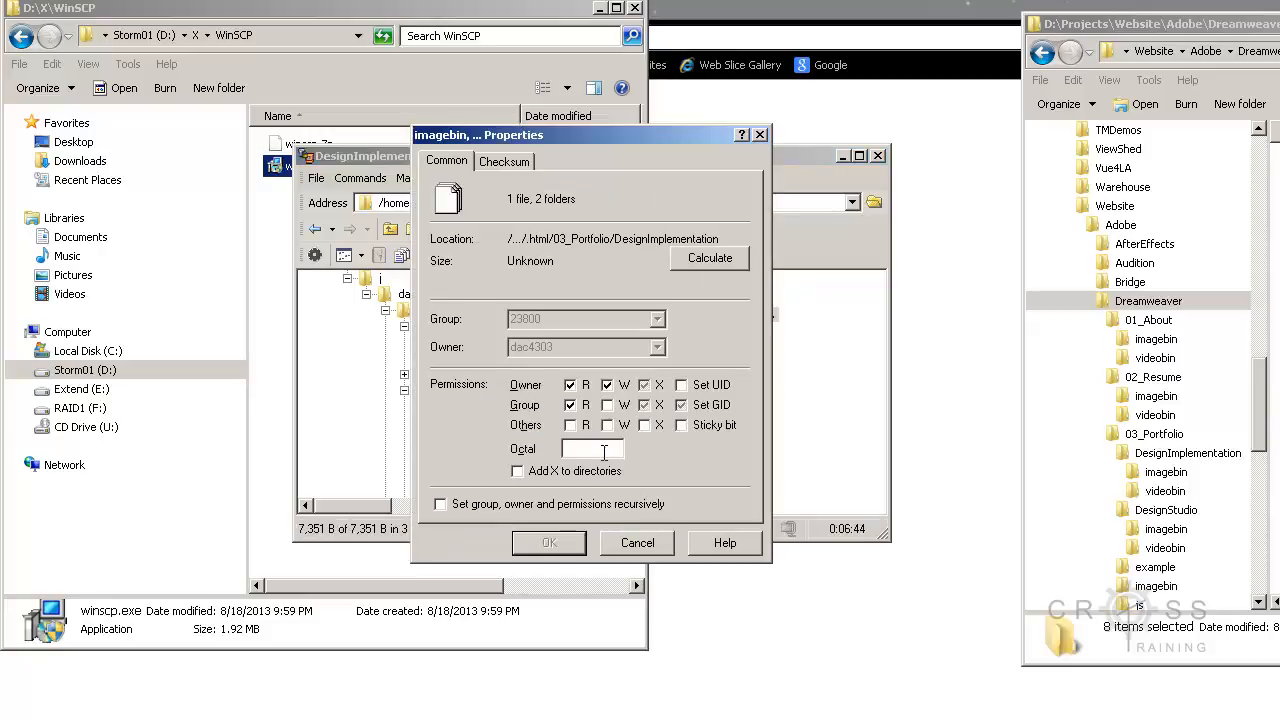
click(604, 452)
text(0744)
click(550, 543)
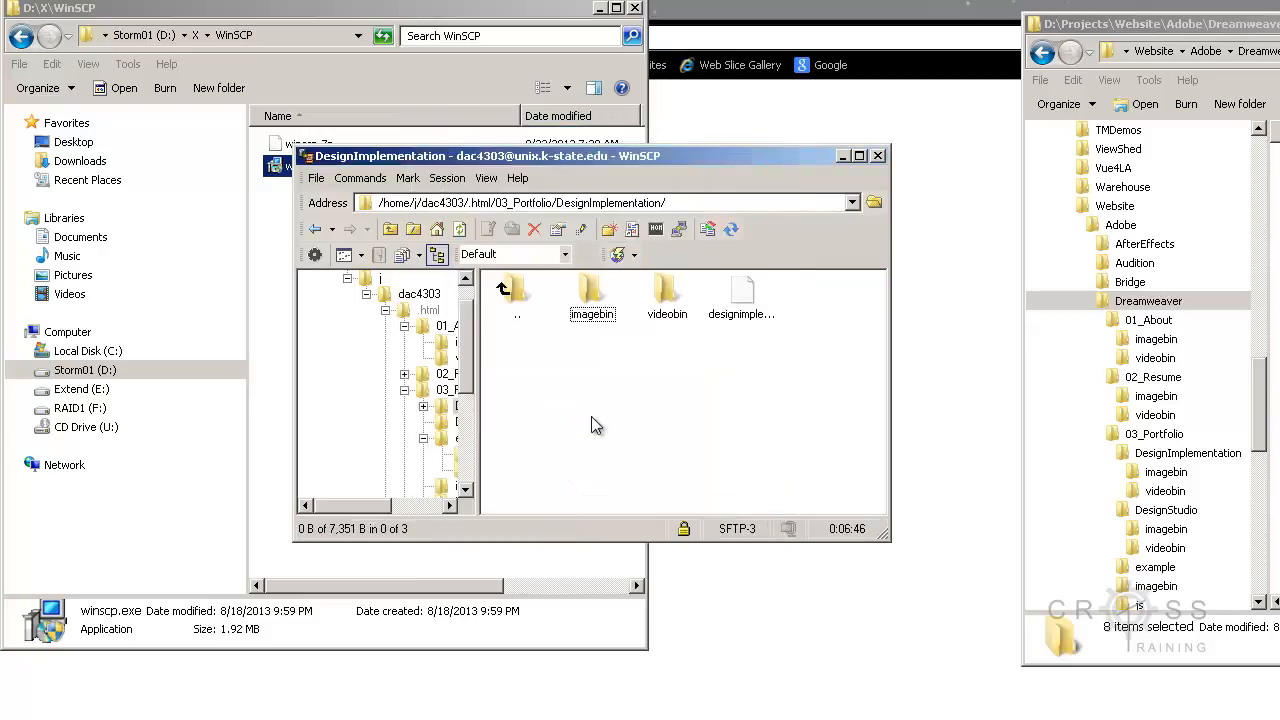
Step: Go back to 03_Portfolio, open DesignStudio and set the octal permissions of its two folders and one file to 0744
double_click(511, 300)
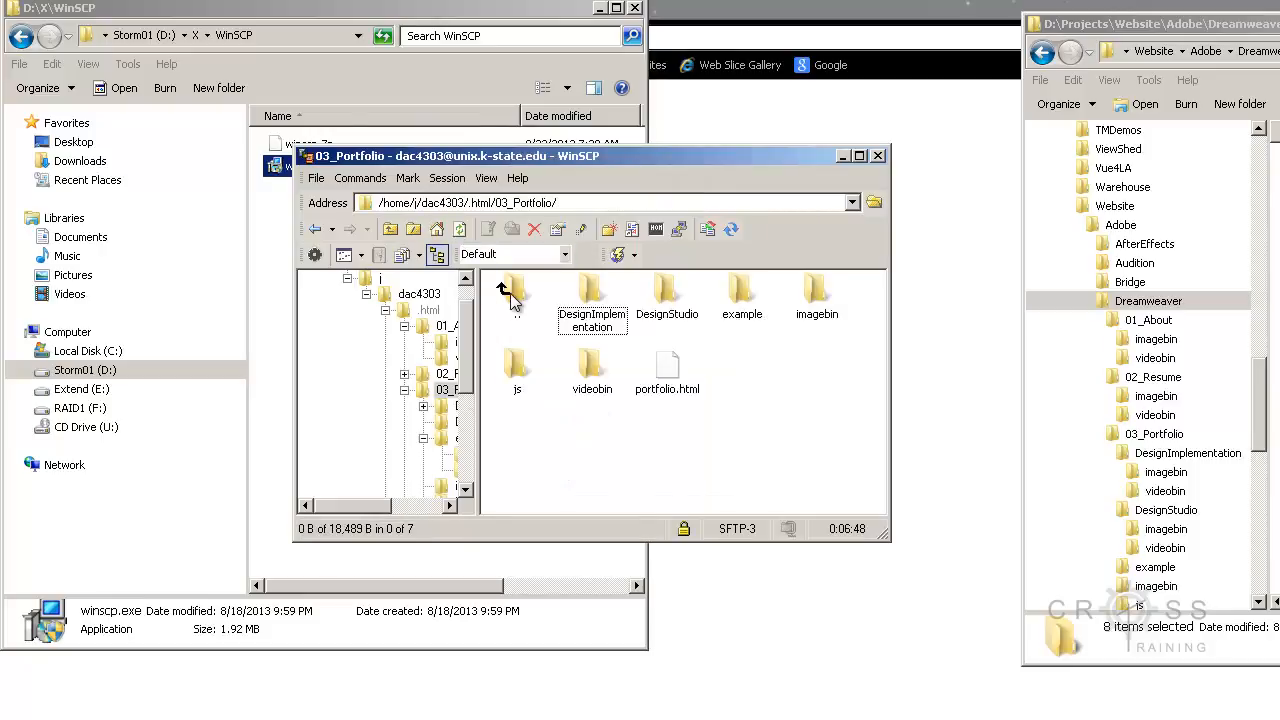
double_click(677, 292)
drag(780, 360, 570, 274)
right_click(655, 295)
click(670, 535)
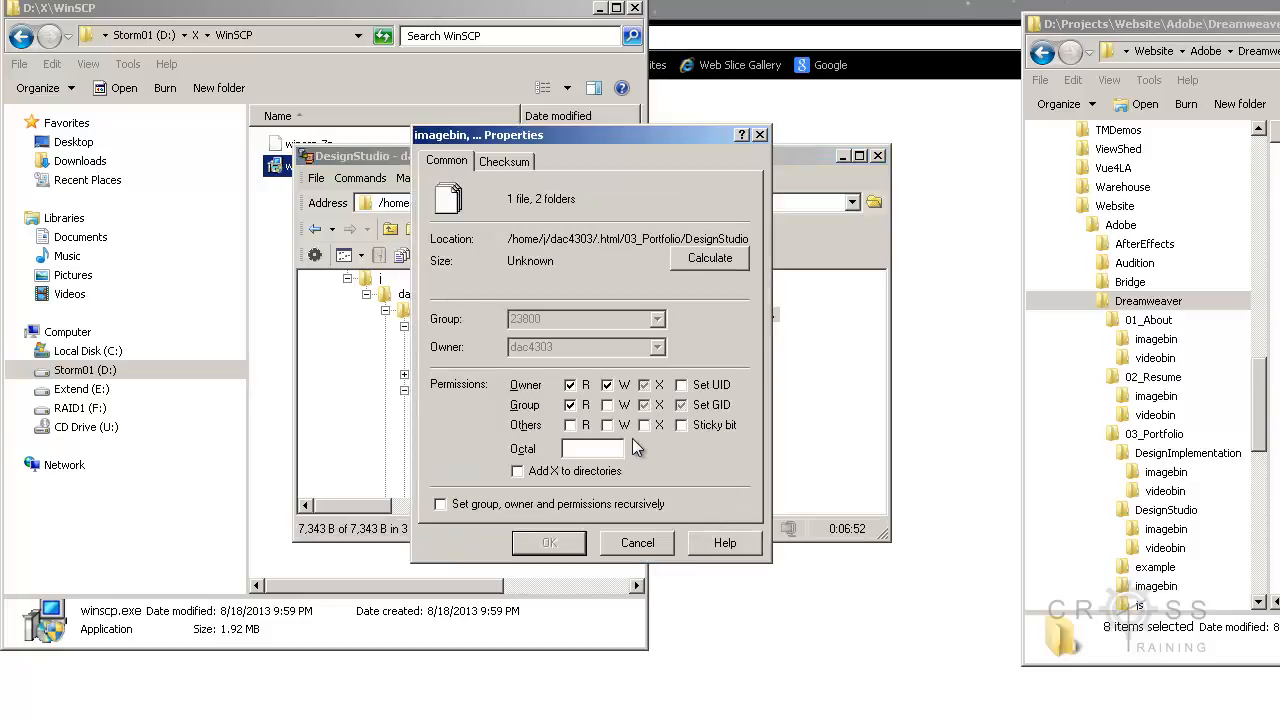
text(0744)
click(566, 542)
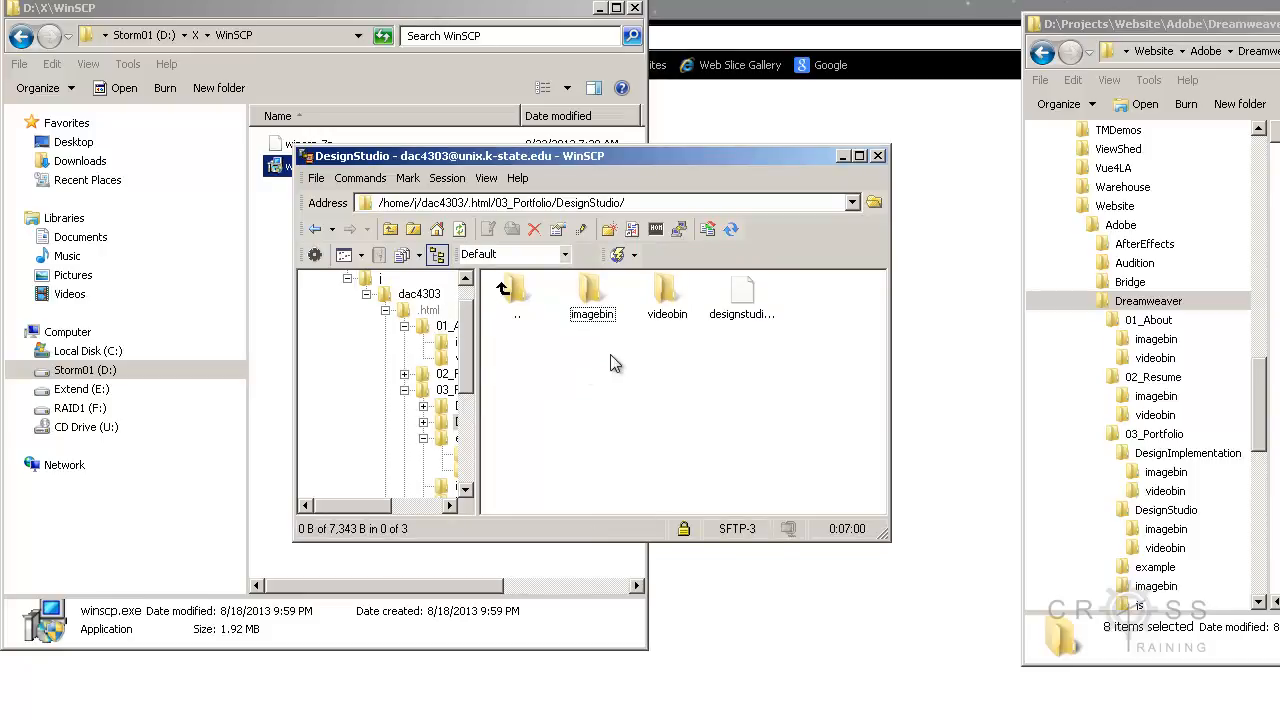
Step: Return to the .html folder, open 04_Contact and set the octal permissions of imagebin, videobin and contact.html to 0744
double_click(509, 300)
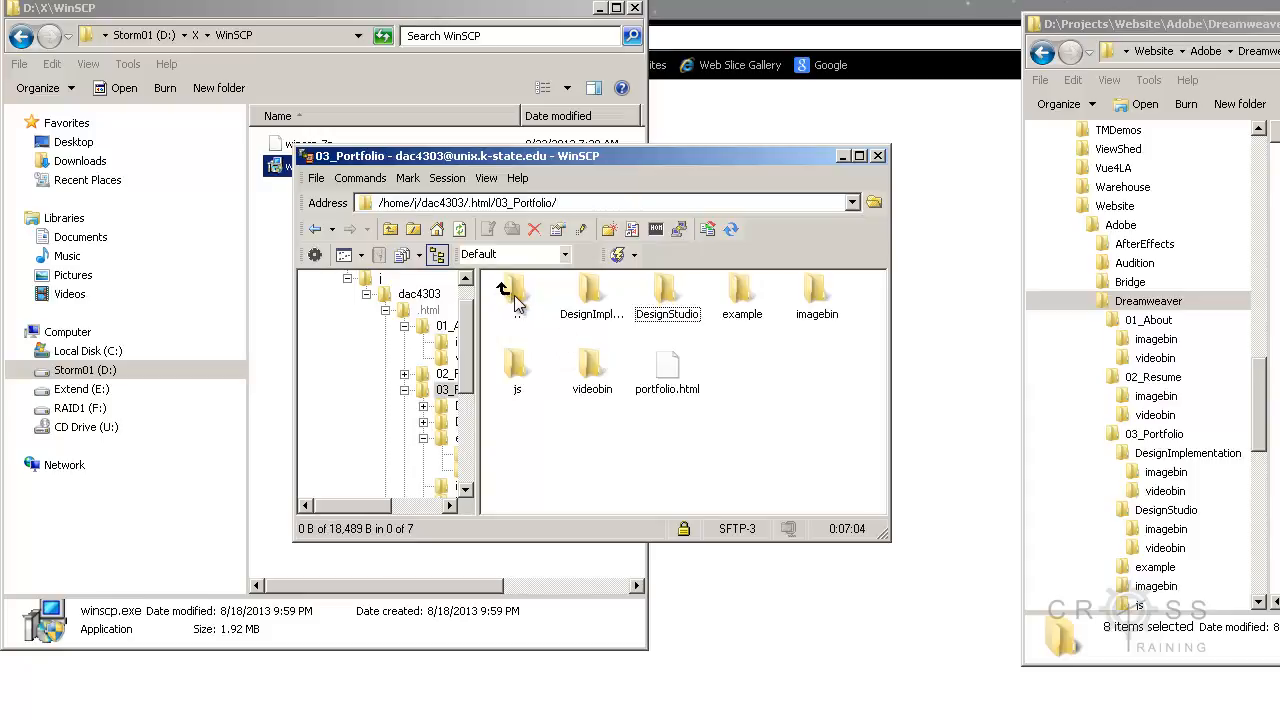
double_click(515, 300)
double_click(830, 314)
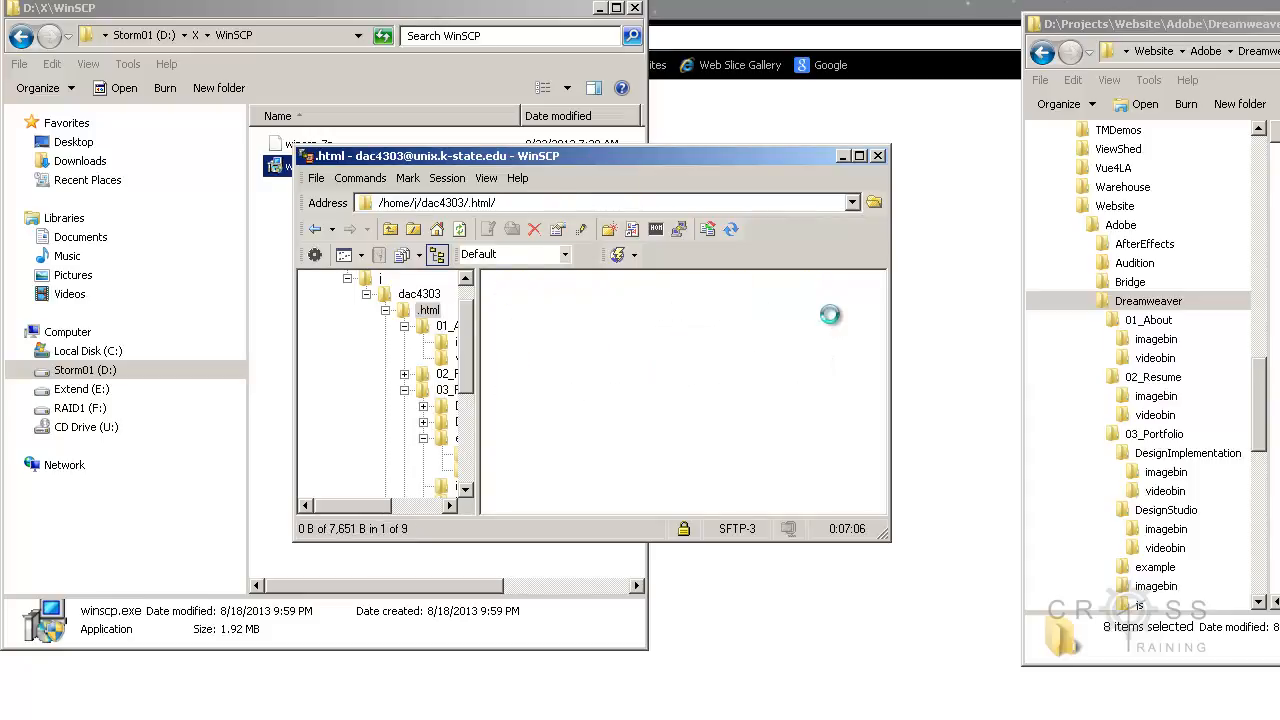
drag(812, 384, 572, 264)
right_click(591, 290)
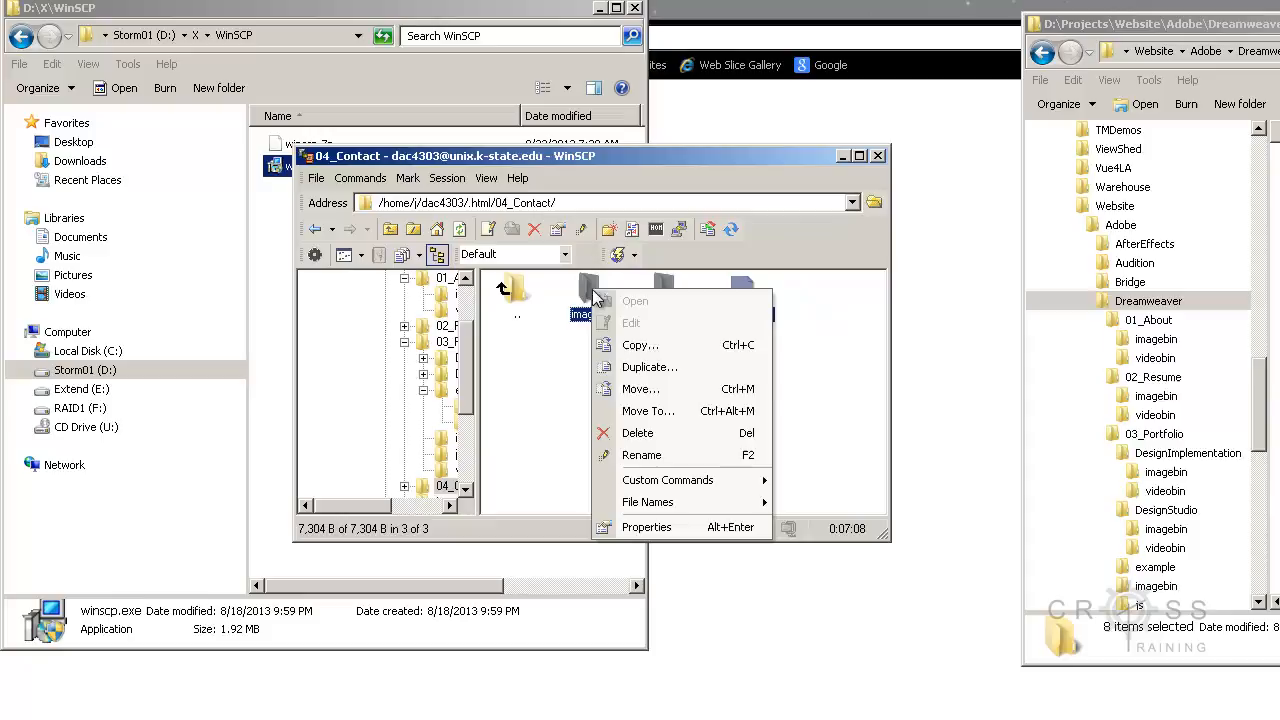
click(638, 530)
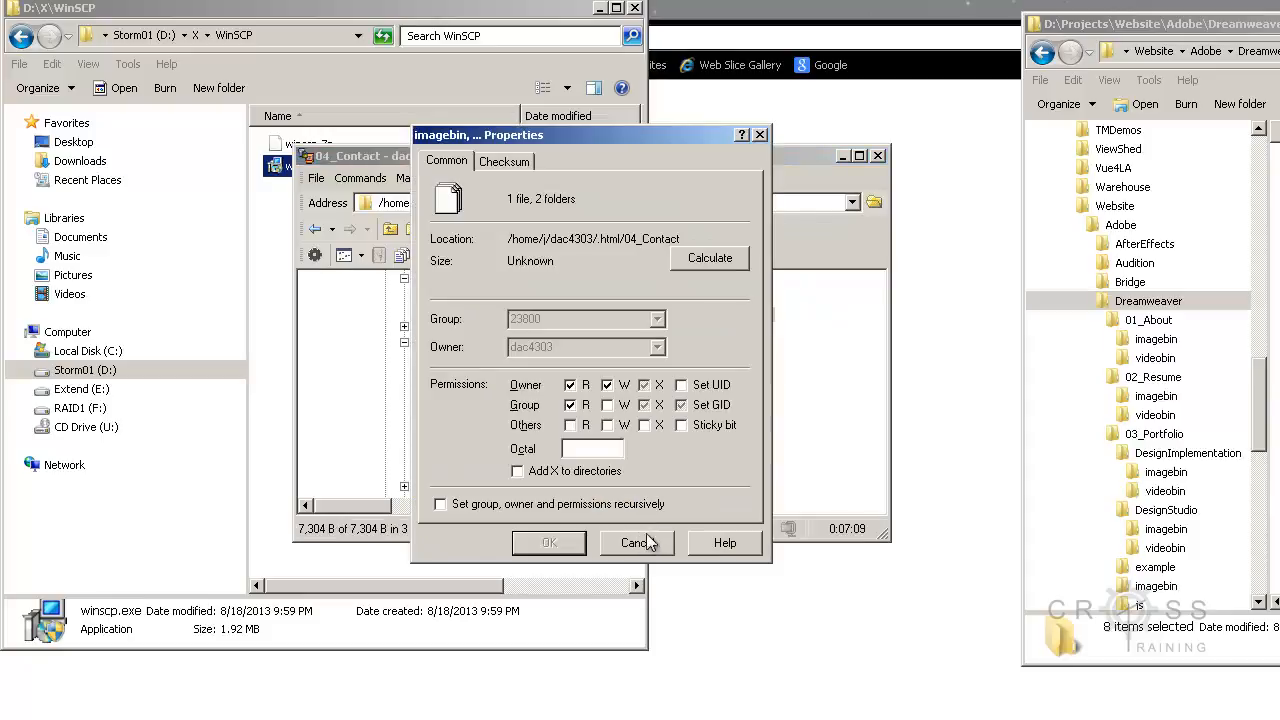
click(575, 450)
text(0744)
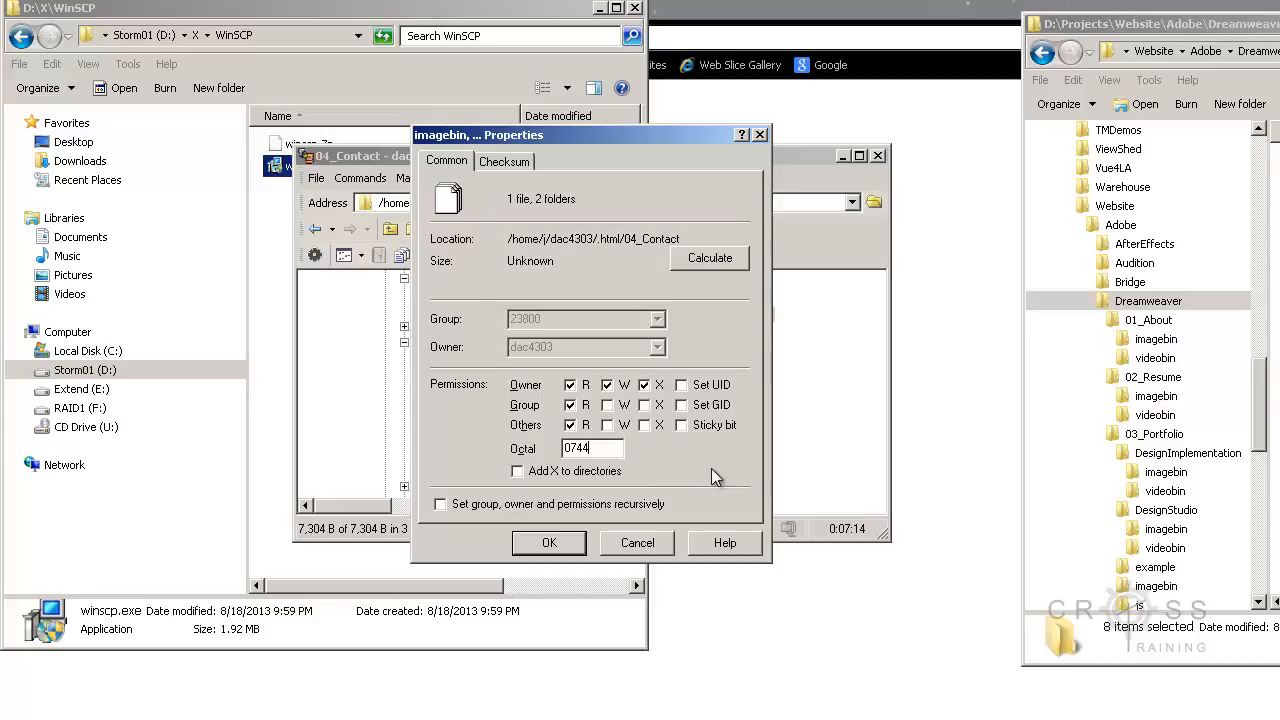
click(549, 542)
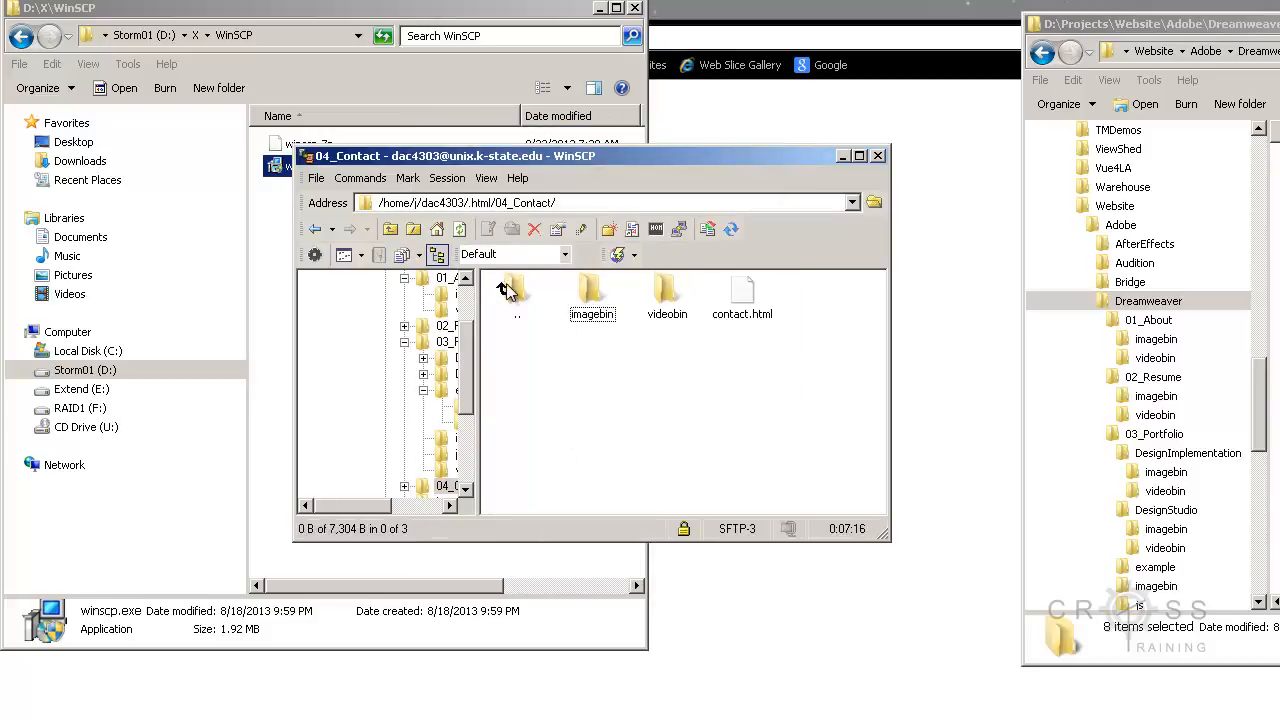
Step: Go back to .html, open its imagebin folder and set the octal permissions of both image files to 0744
double_click(513, 294)
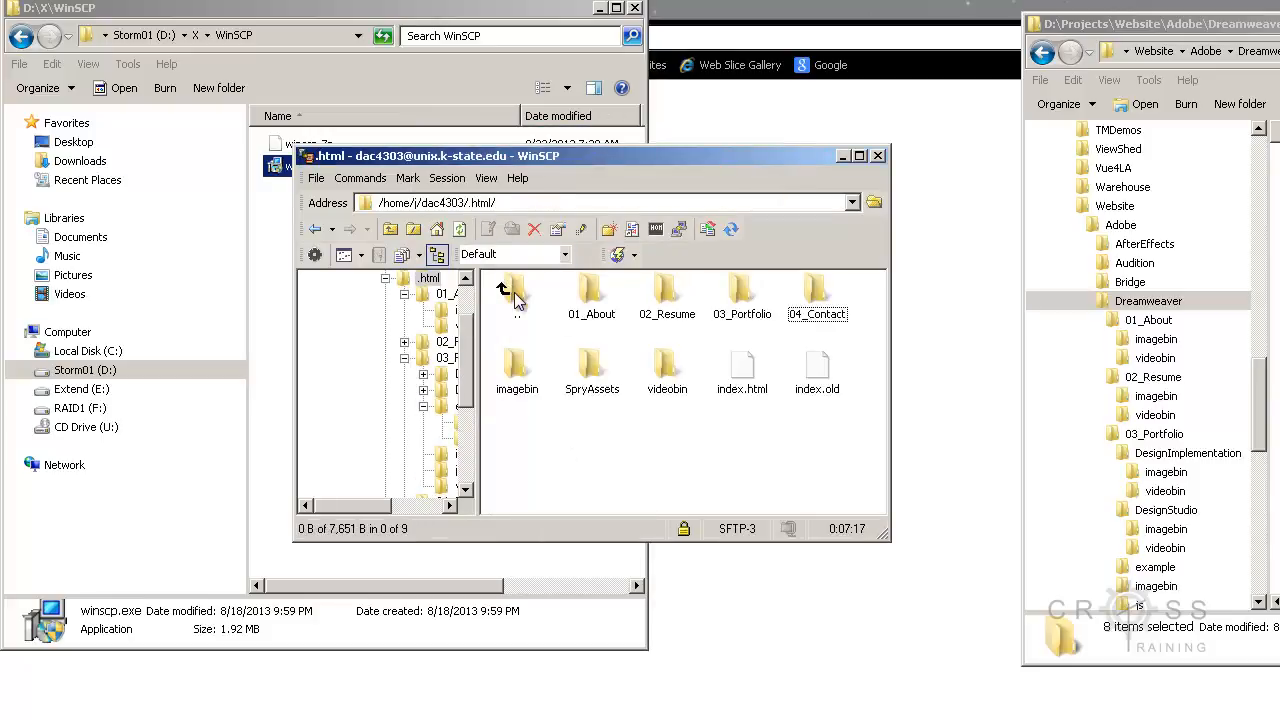
double_click(517, 368)
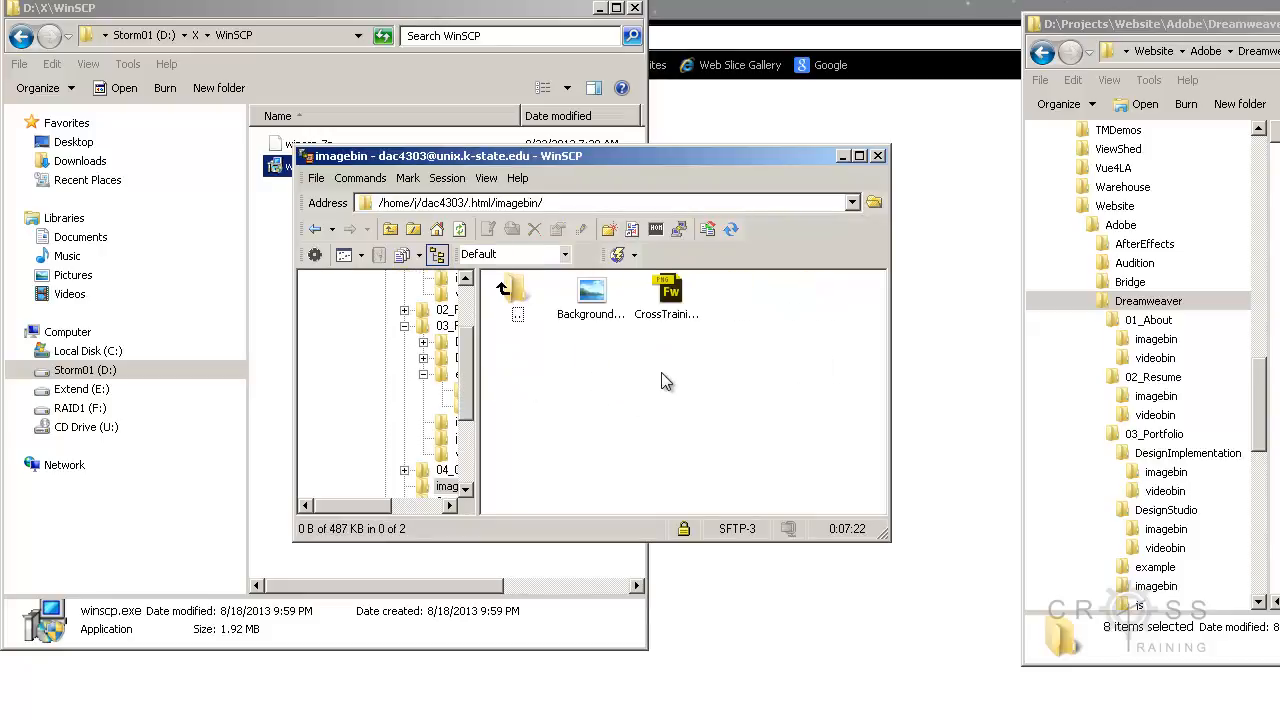
drag(712, 364, 593, 303)
right_click(593, 303)
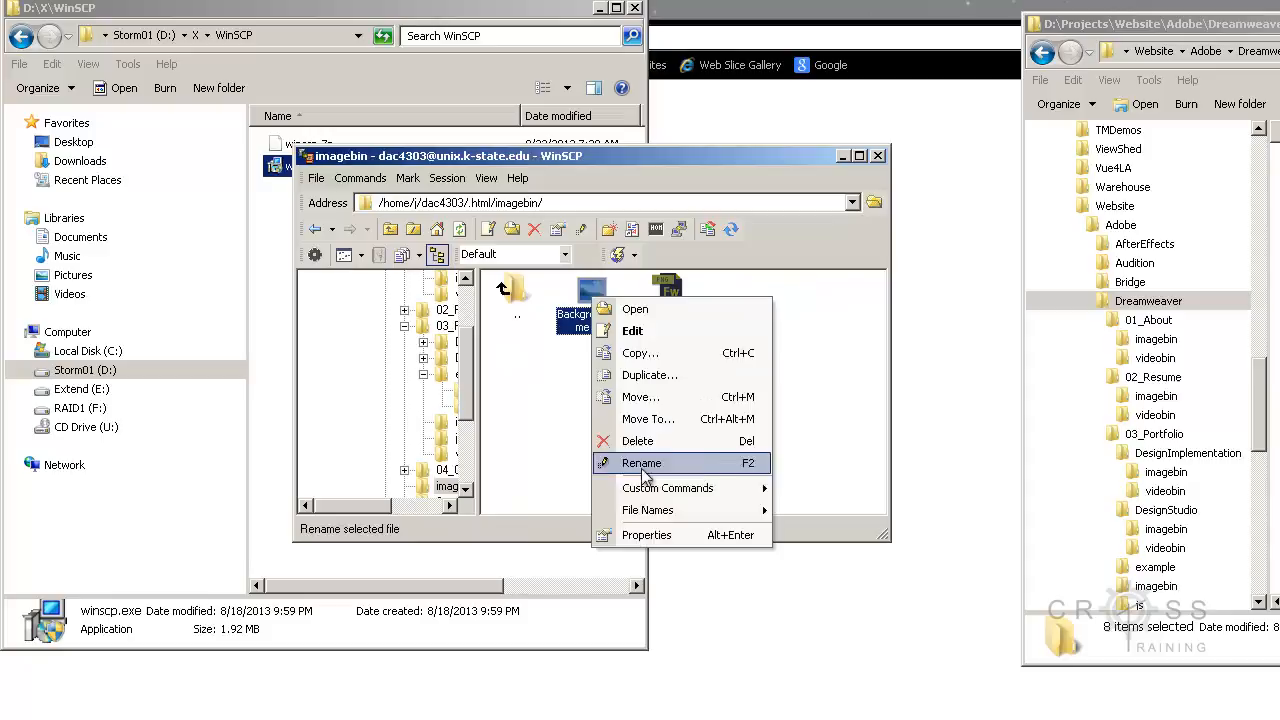
click(655, 540)
drag(609, 452, 533, 444)
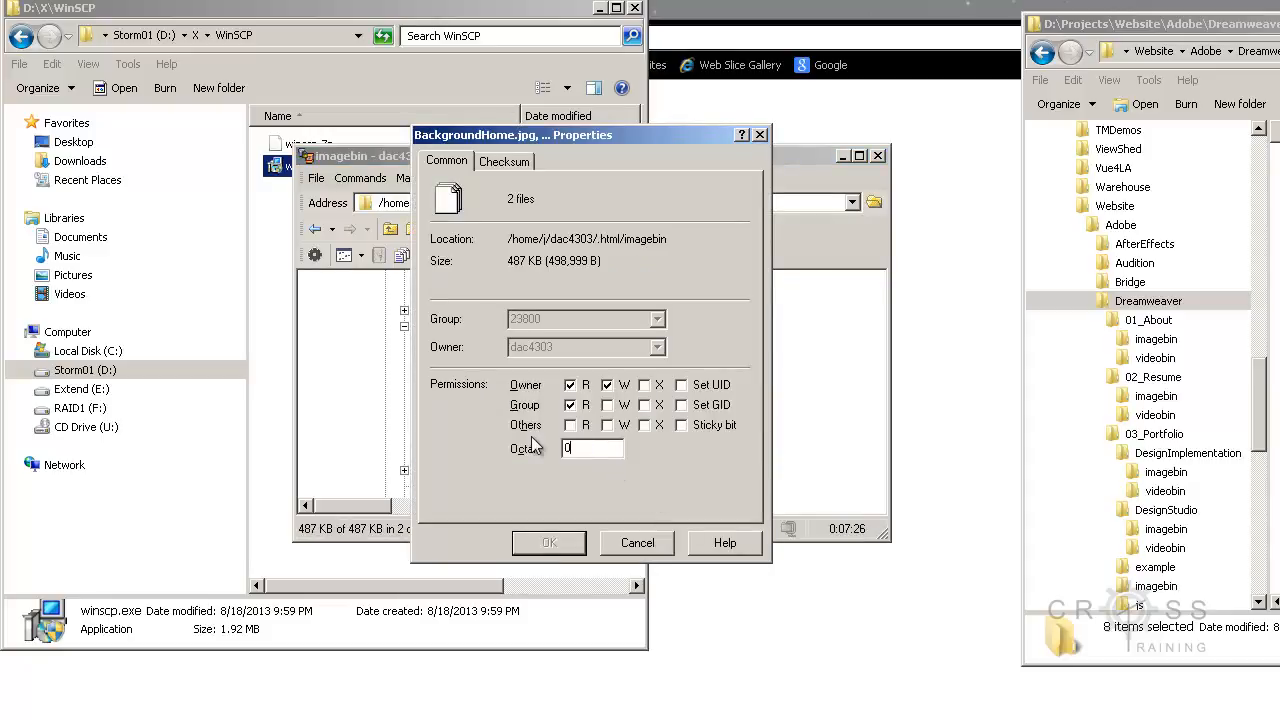
text(0744)
click(549, 542)
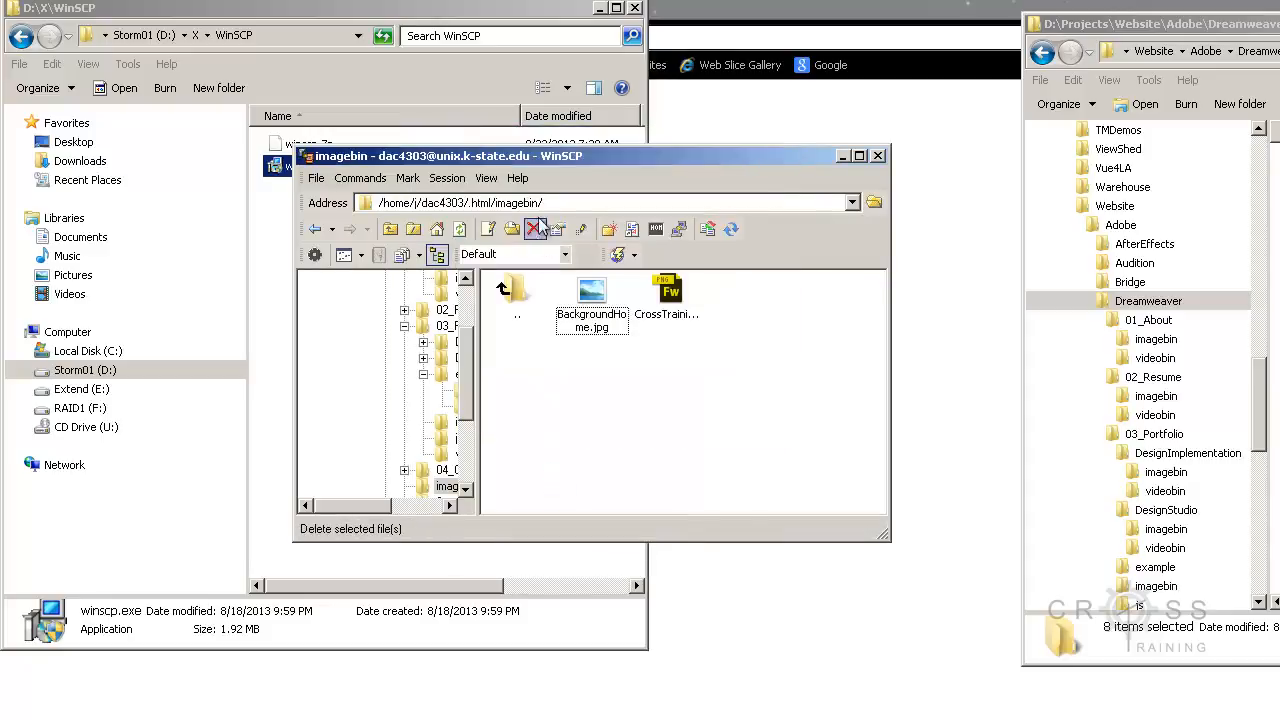
Step: Return to the .html folder, open SpryAssets and set the octal permissions of all six files to 0755
double_click(512, 292)
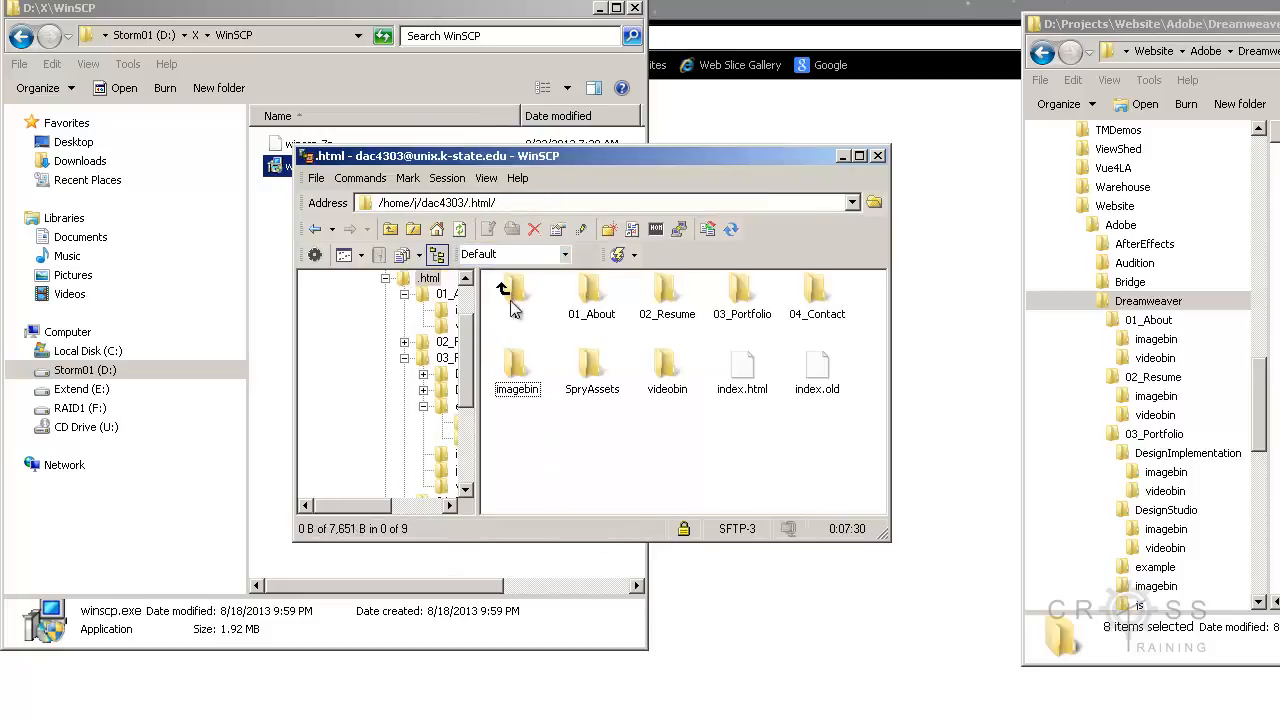
double_click(590, 372)
drag(855, 447, 537, 303)
right_click(595, 300)
click(600, 534)
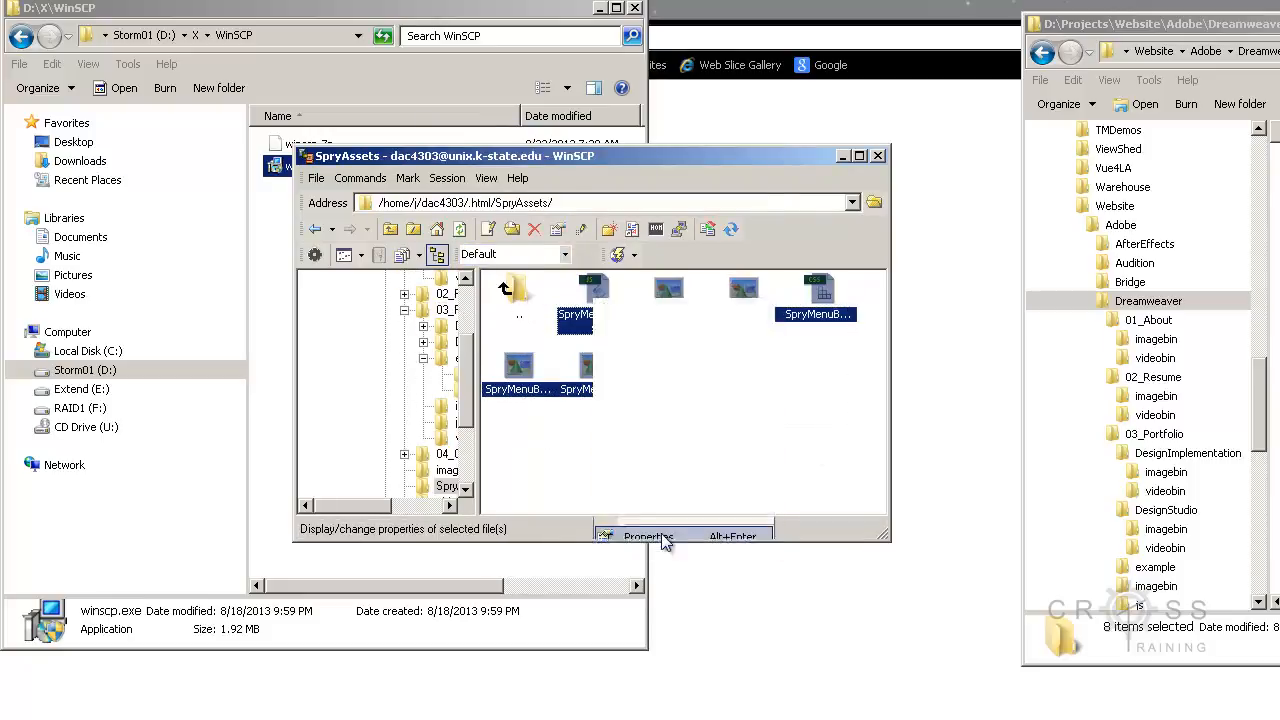
drag(600, 445, 551, 443)
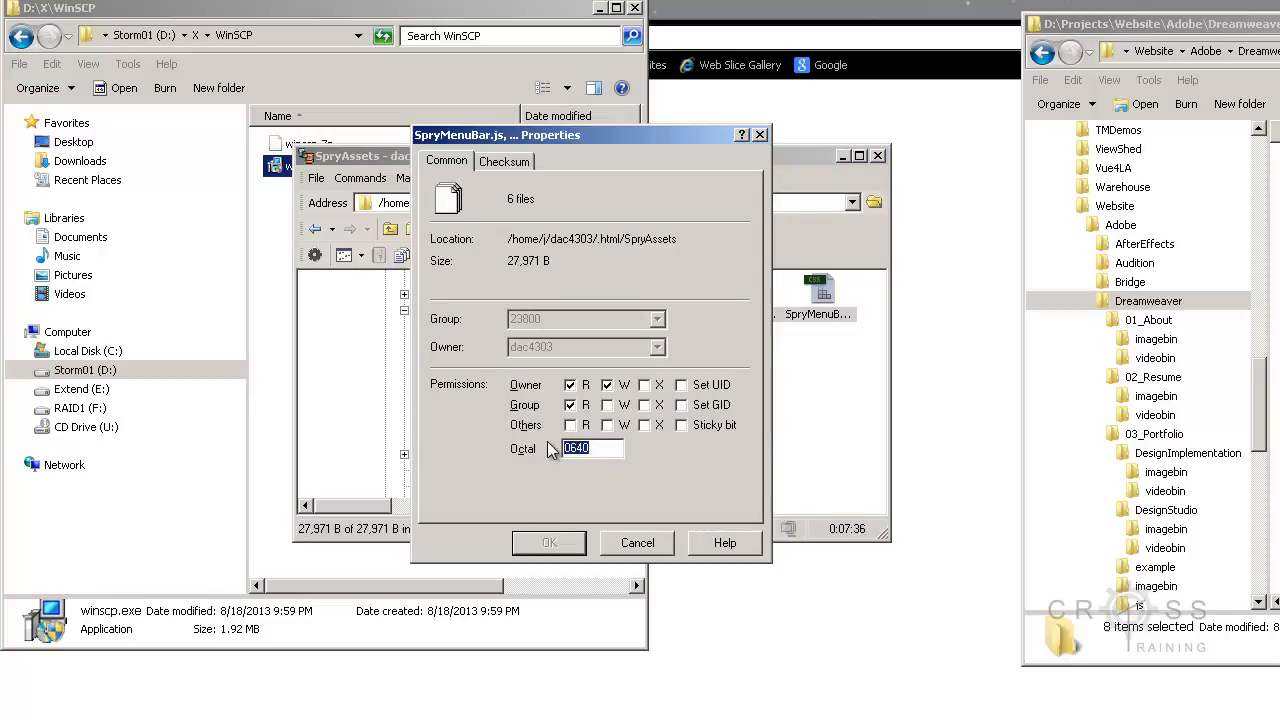
text(0755)
click(565, 542)
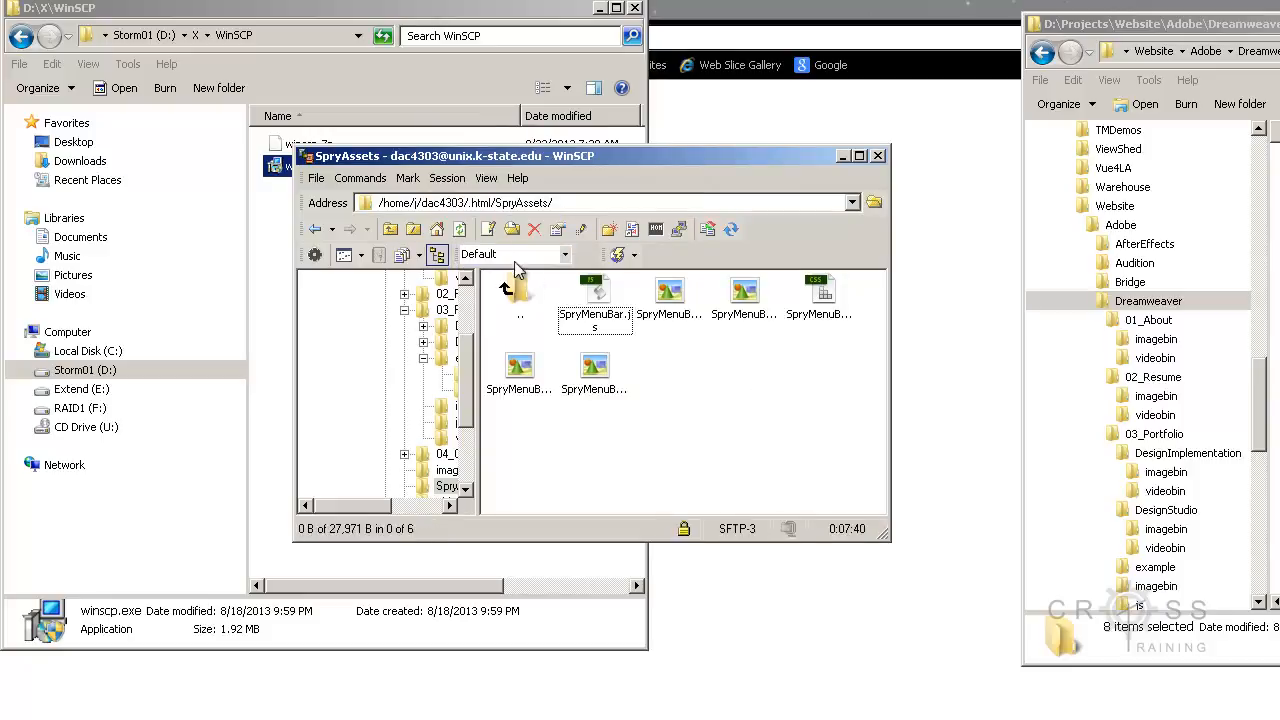
Step: Go back to the .html folder, quit WinSCP and terminate the remote session
double_click(517, 298)
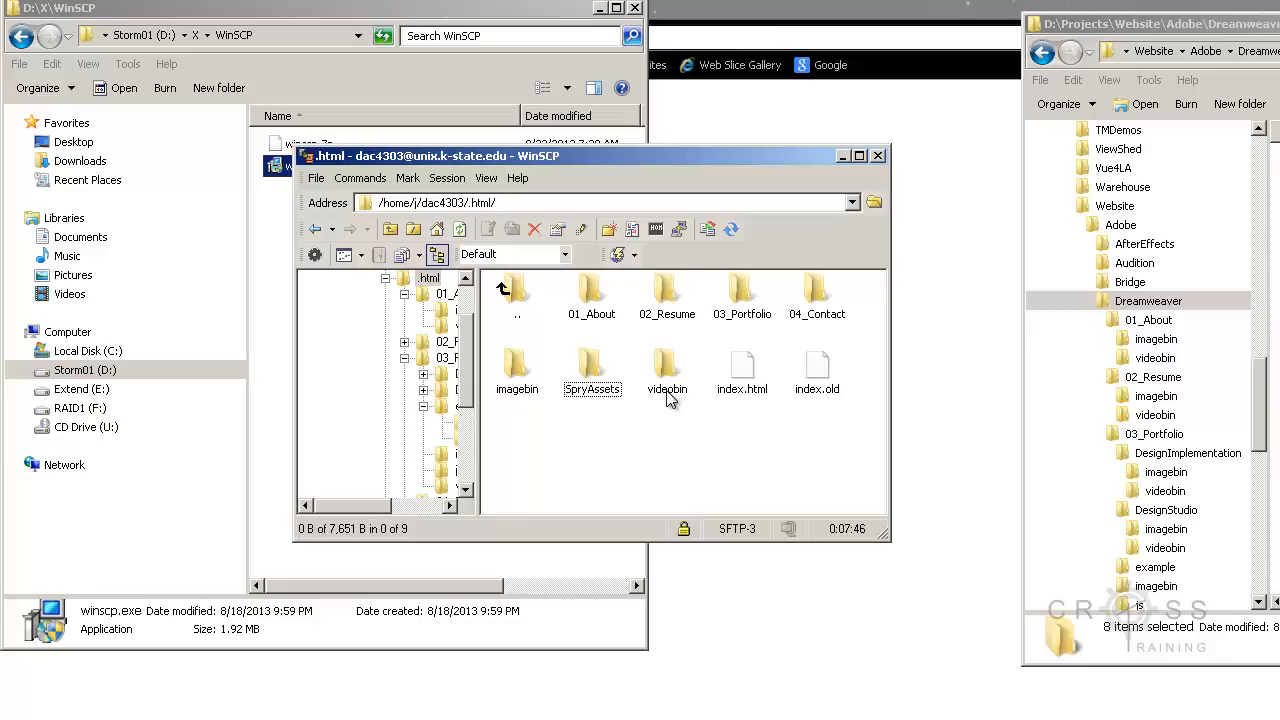
click(316, 178)
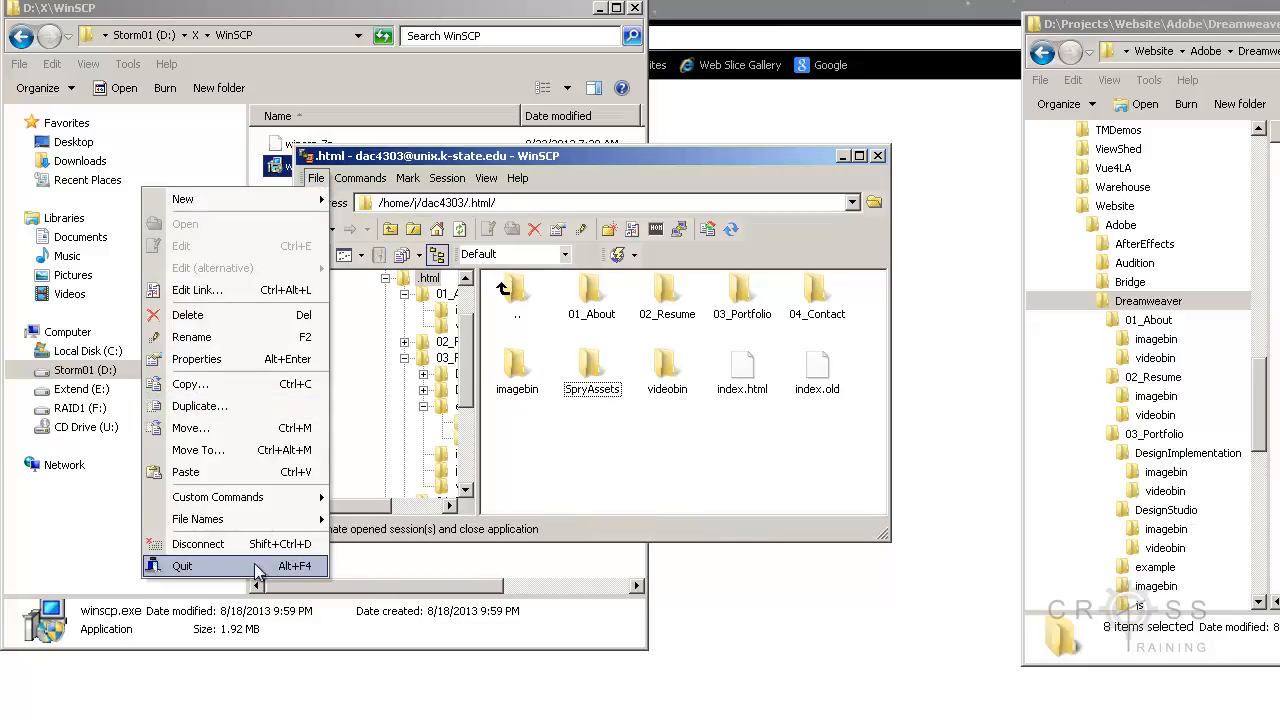
click(182, 566)
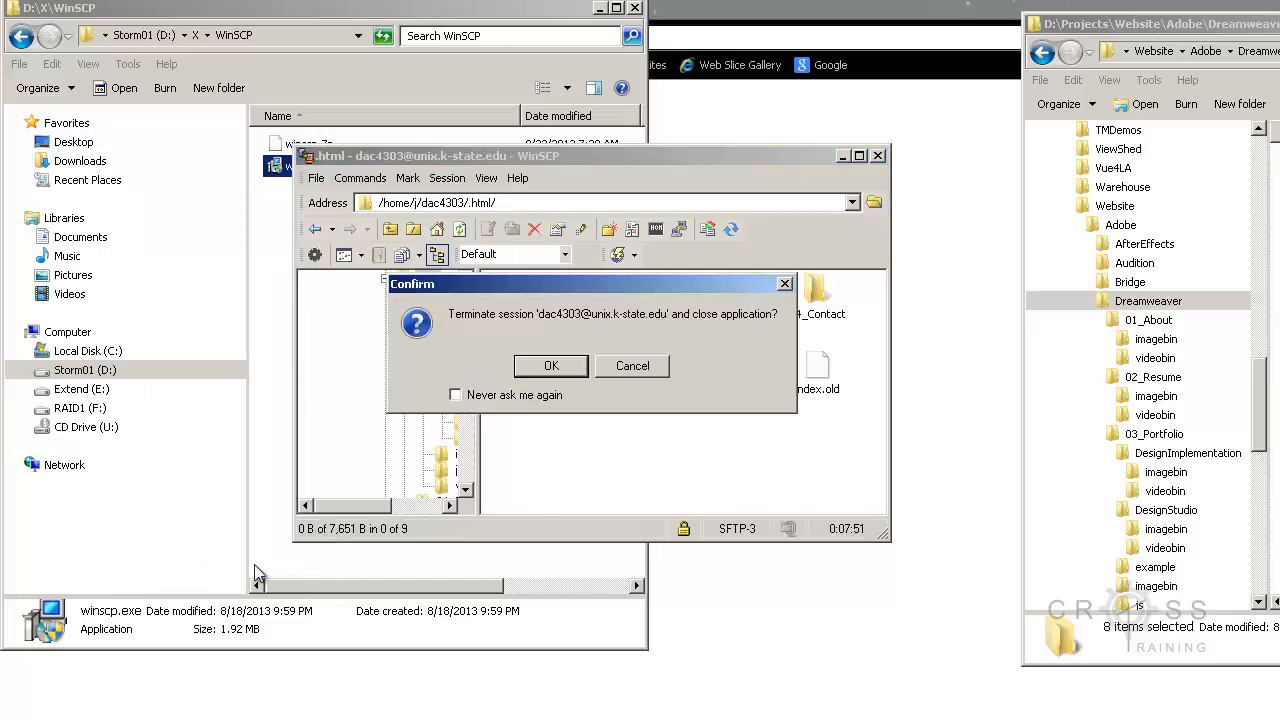
click(548, 367)
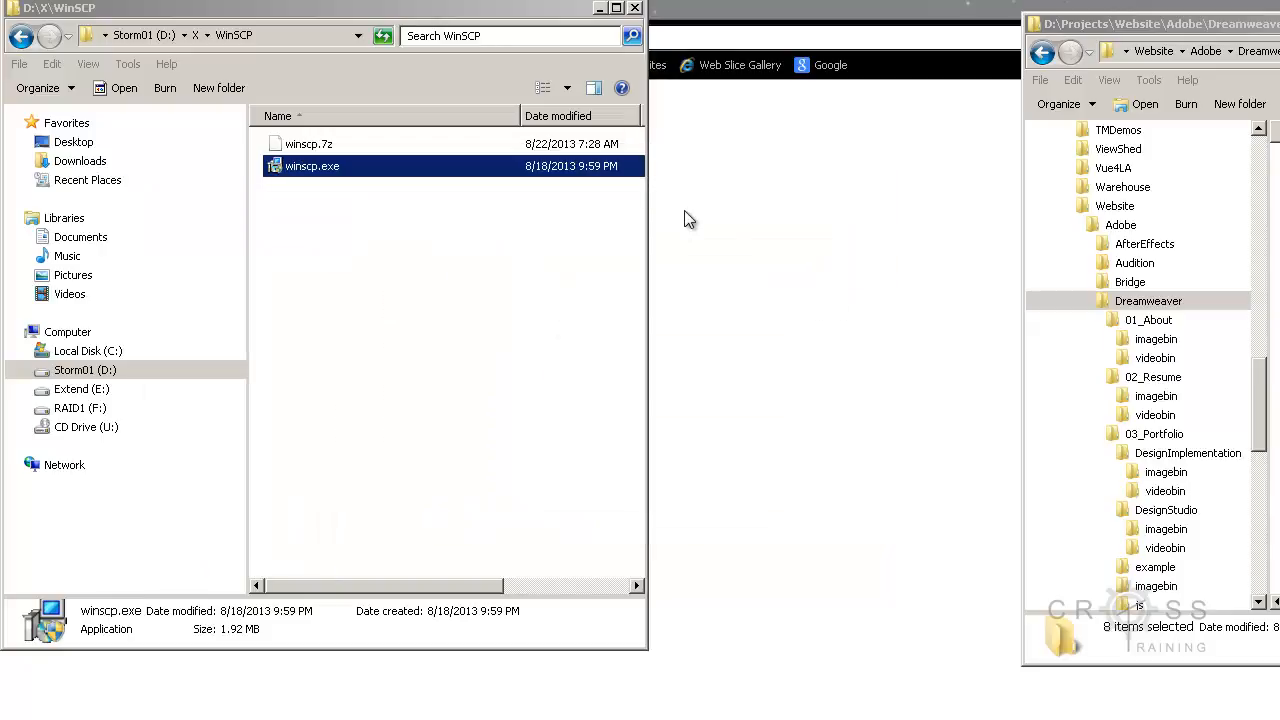
click(744, 12)
click(466, 40)
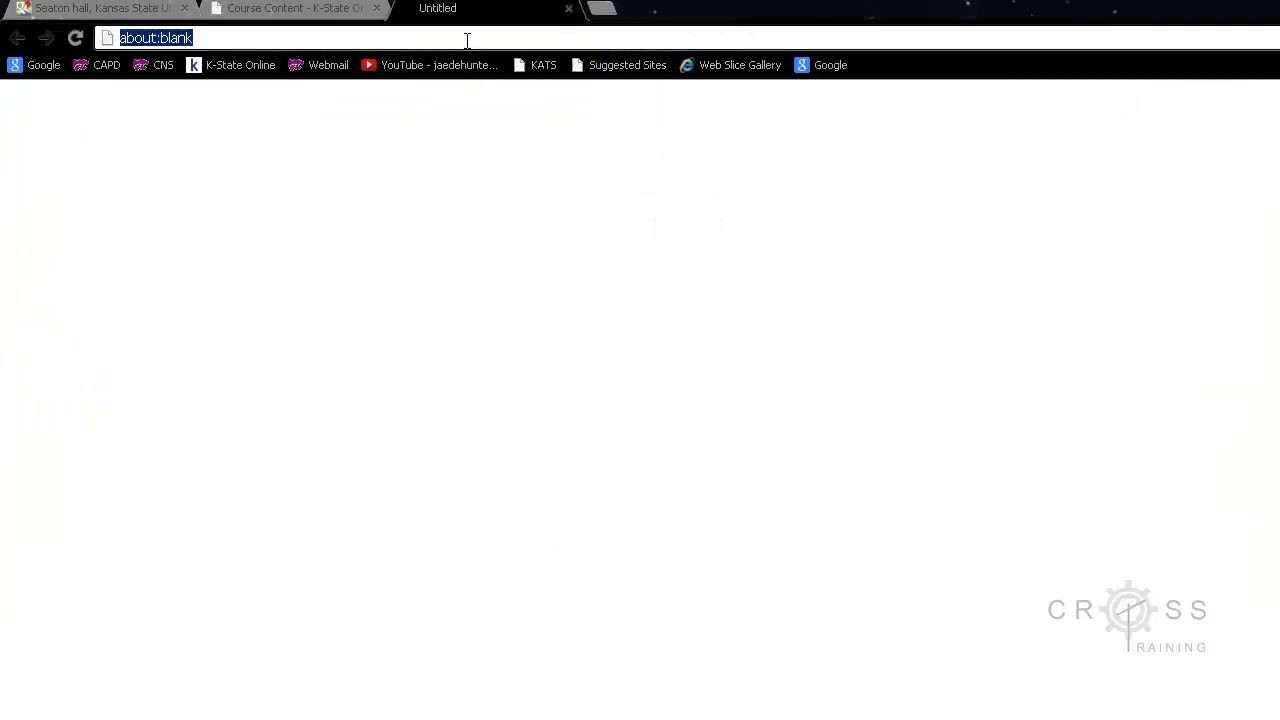
text(http://www)
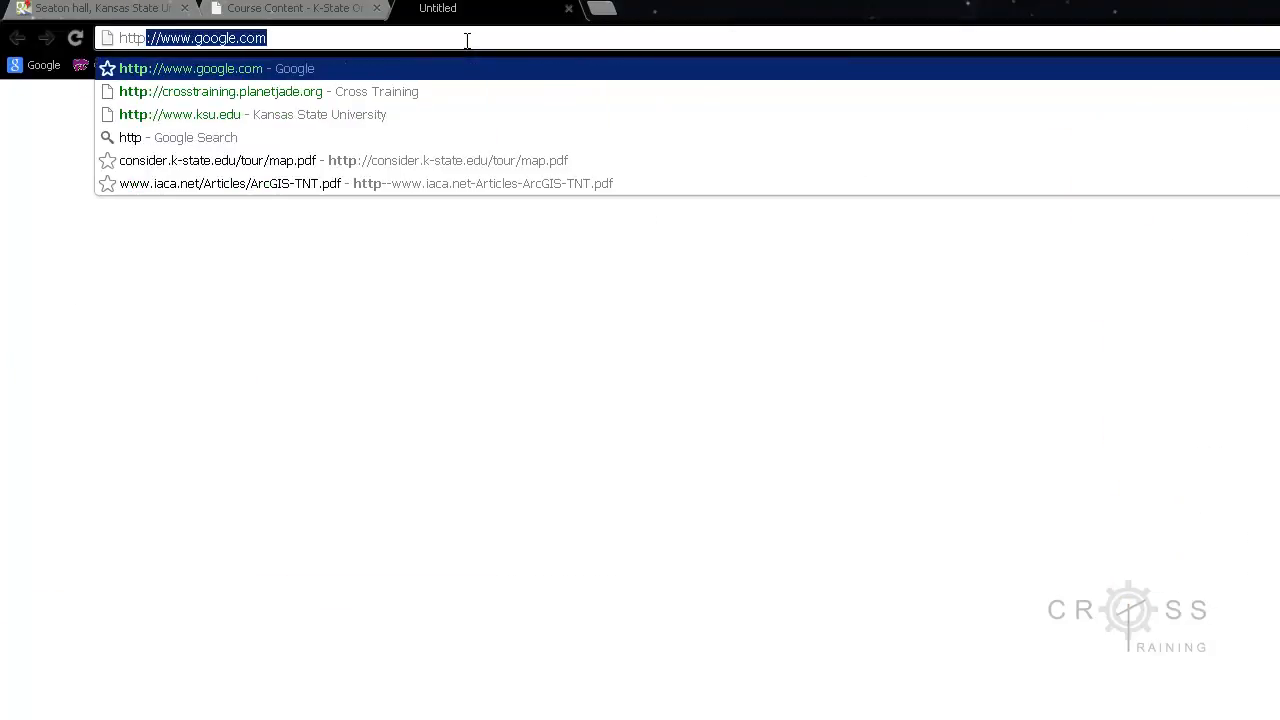
text(.ksu.e)
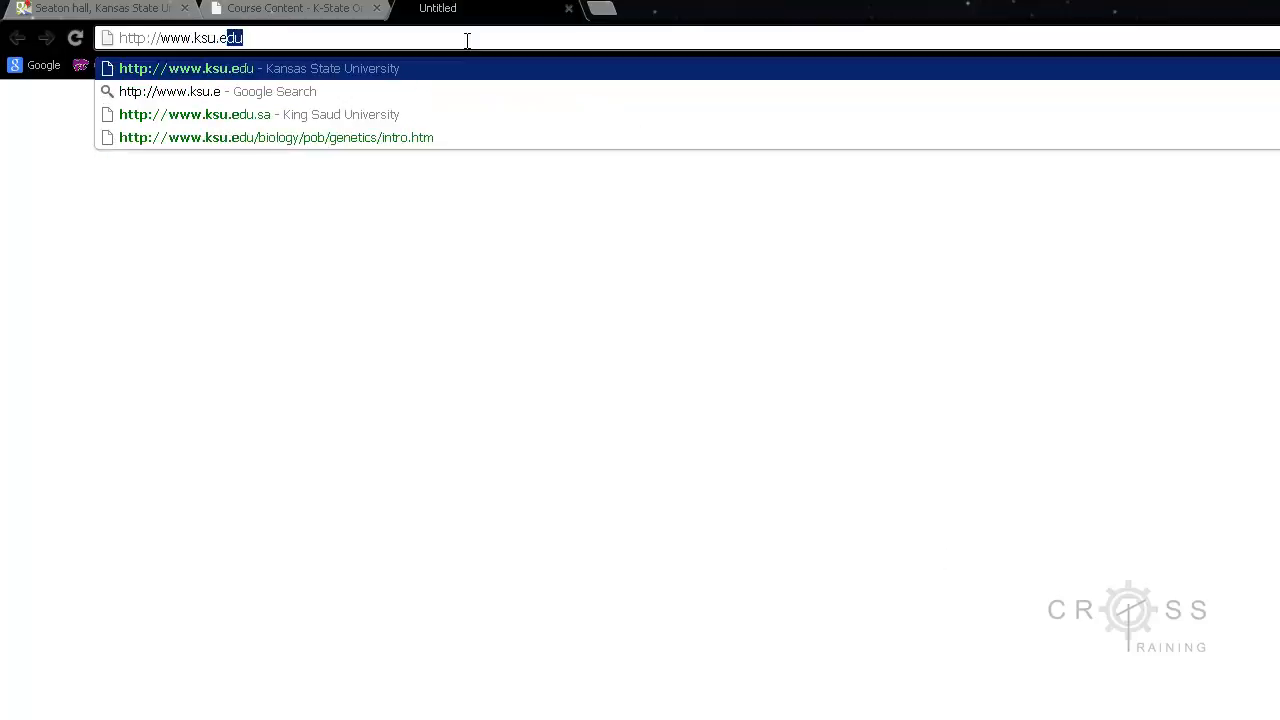
key(Return)
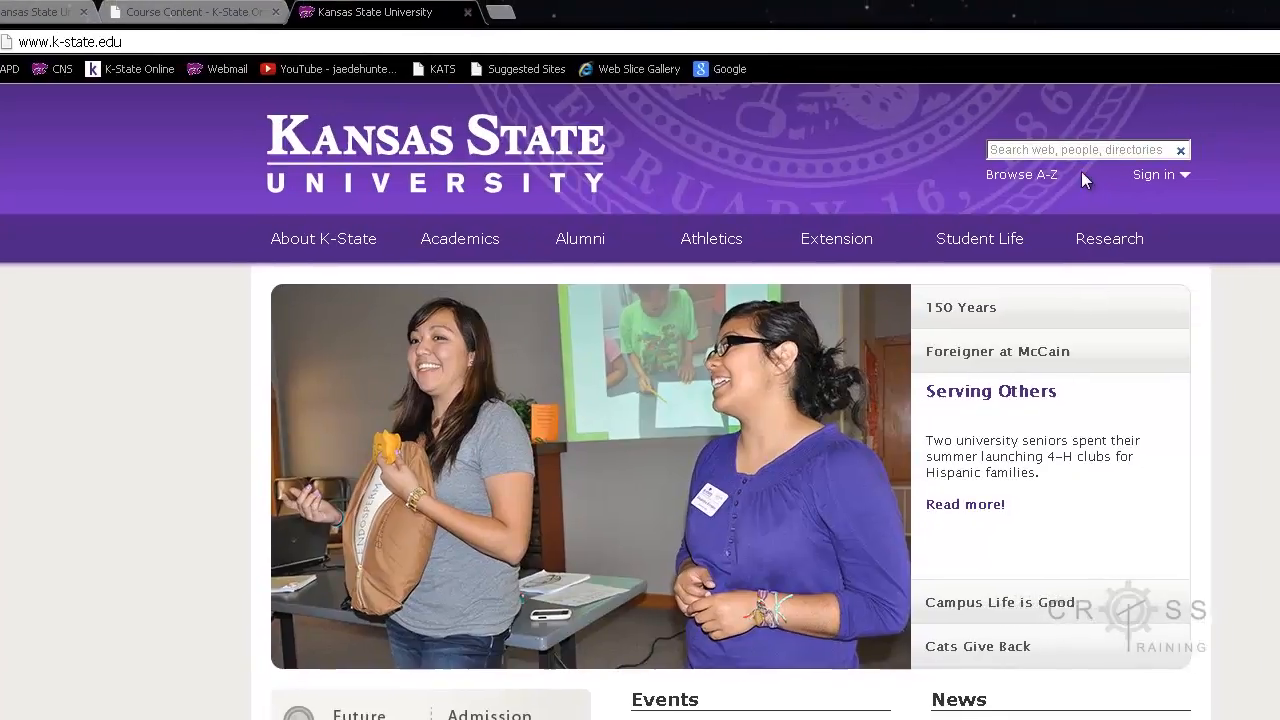
Step: Search the university's people listings for the instructor's surname and open the personal website linked in the instructor's details
click(1179, 145)
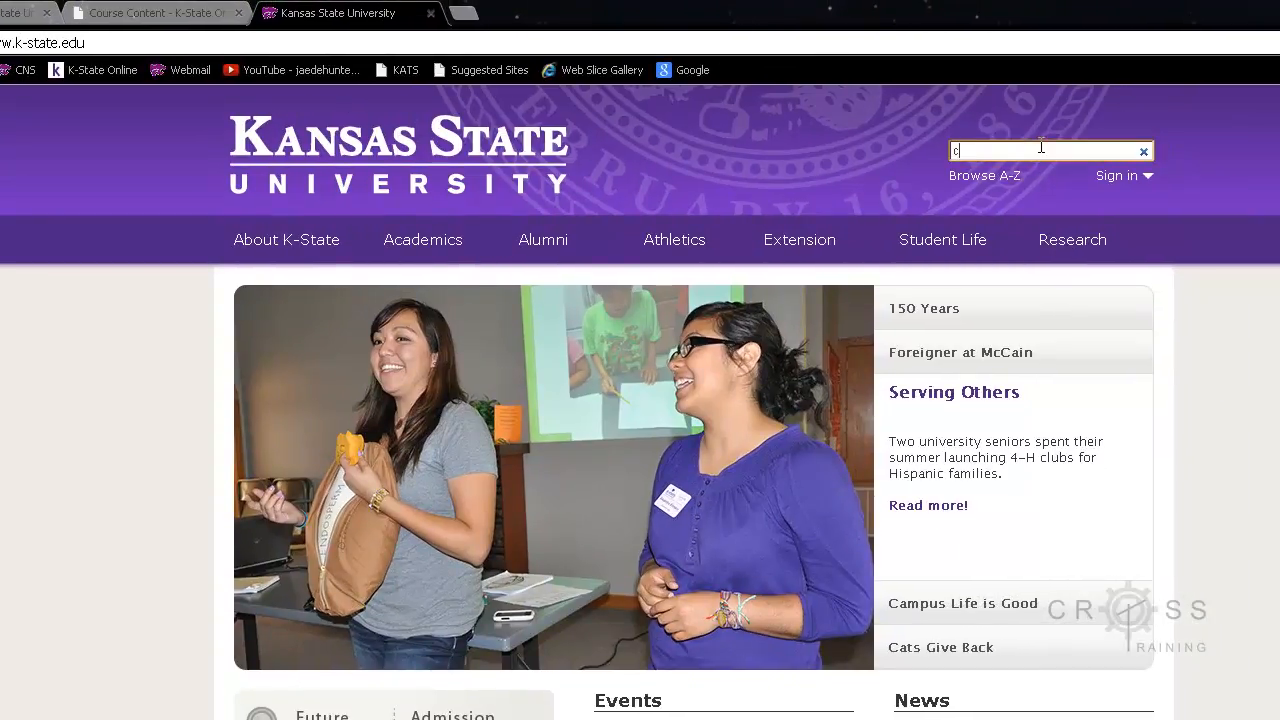
key(Return)
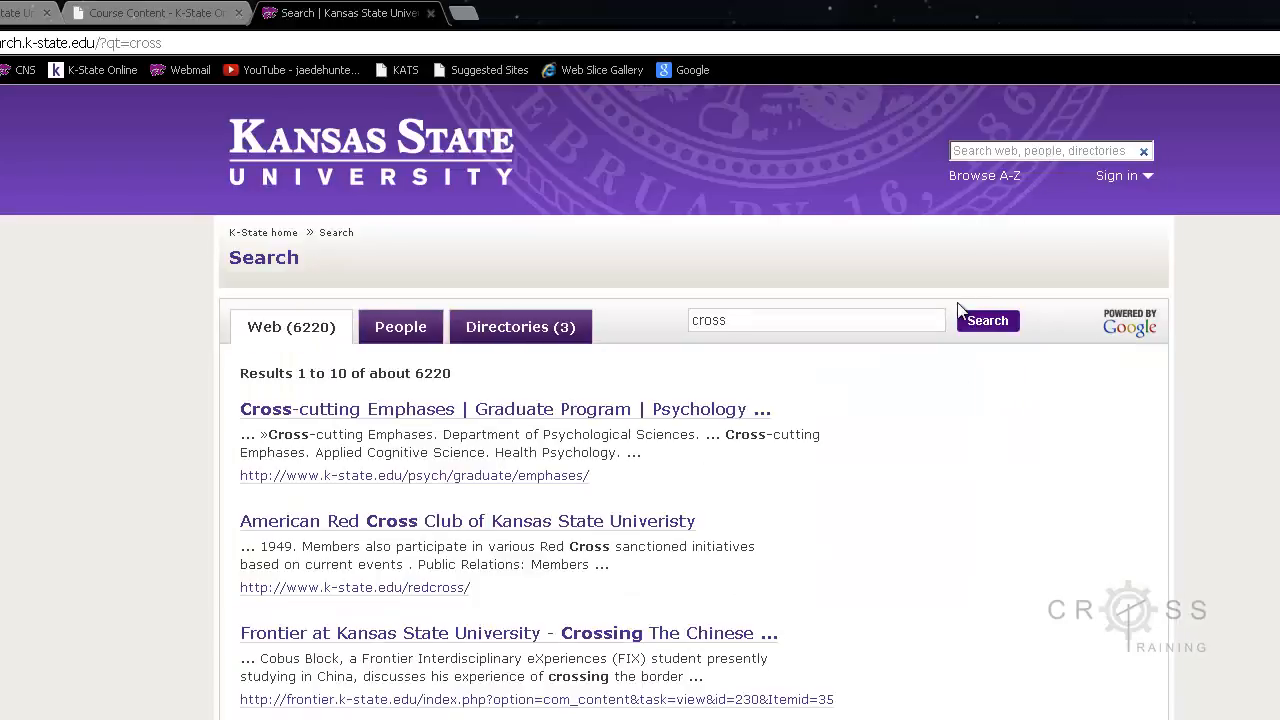
click(405, 327)
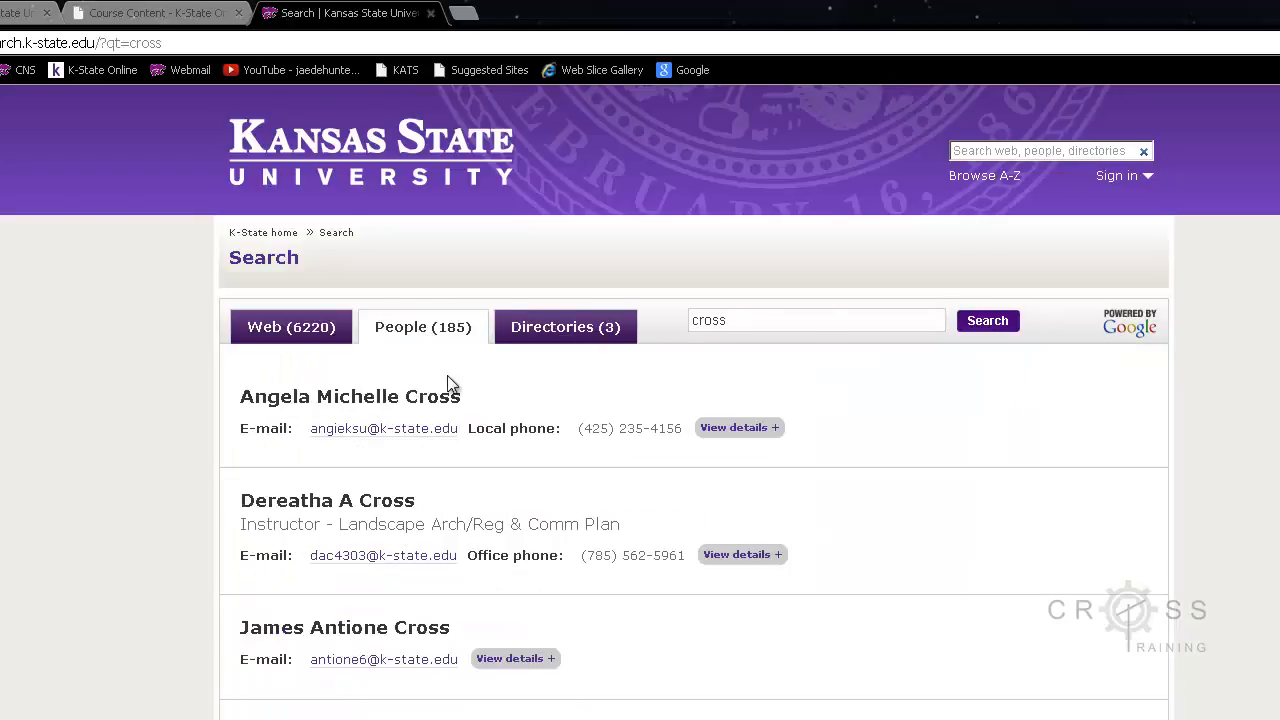
click(737, 556)
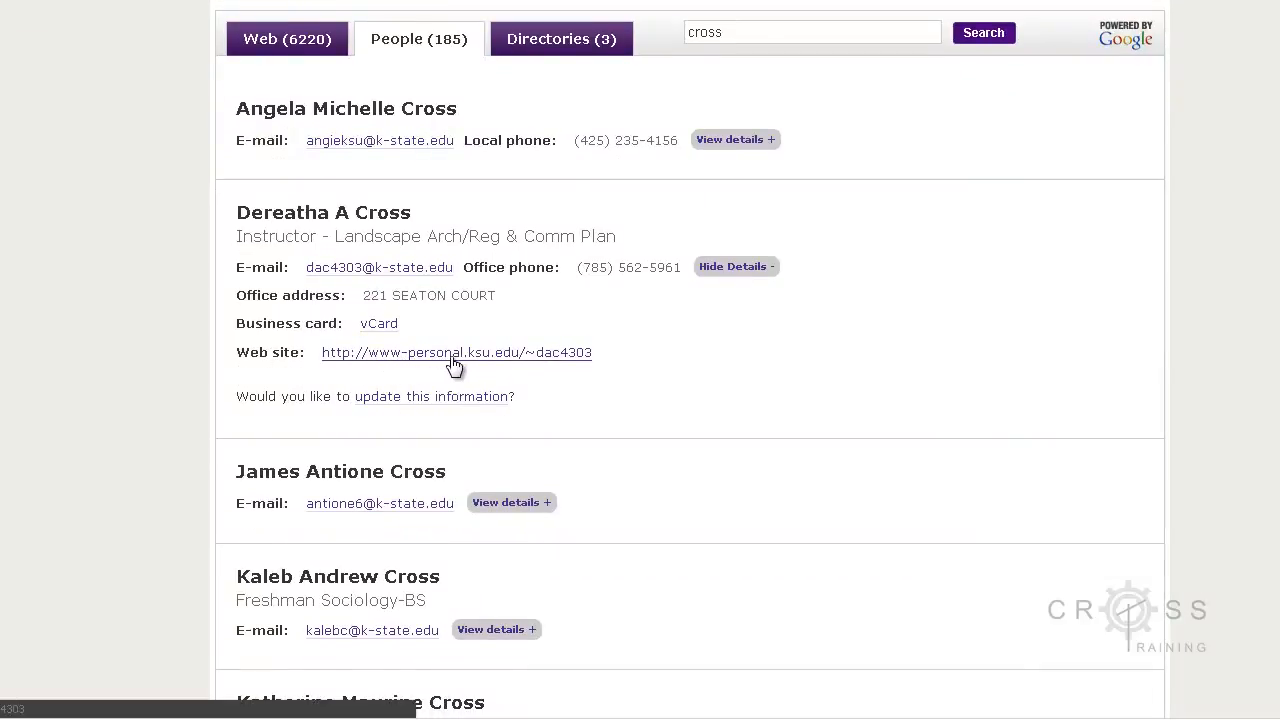
click(522, 365)
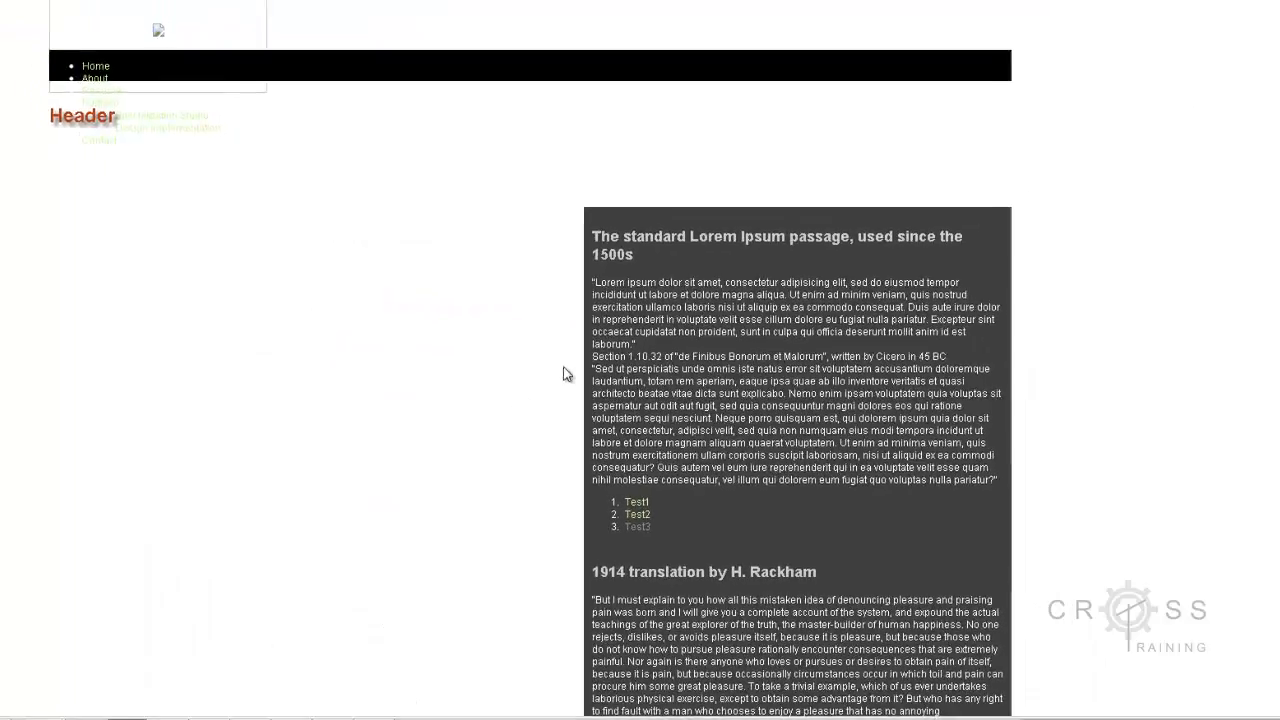